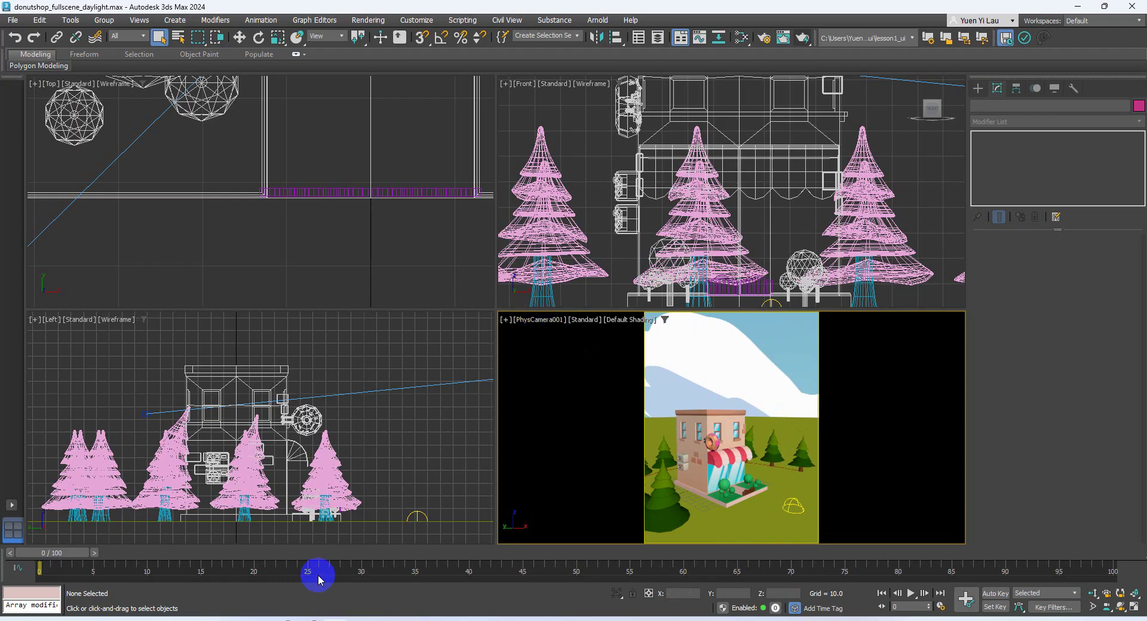
# Switch to the browser to view the nightview01.jpg reference image, and return to 3ds Max.
pyautogui.click(826, 298)
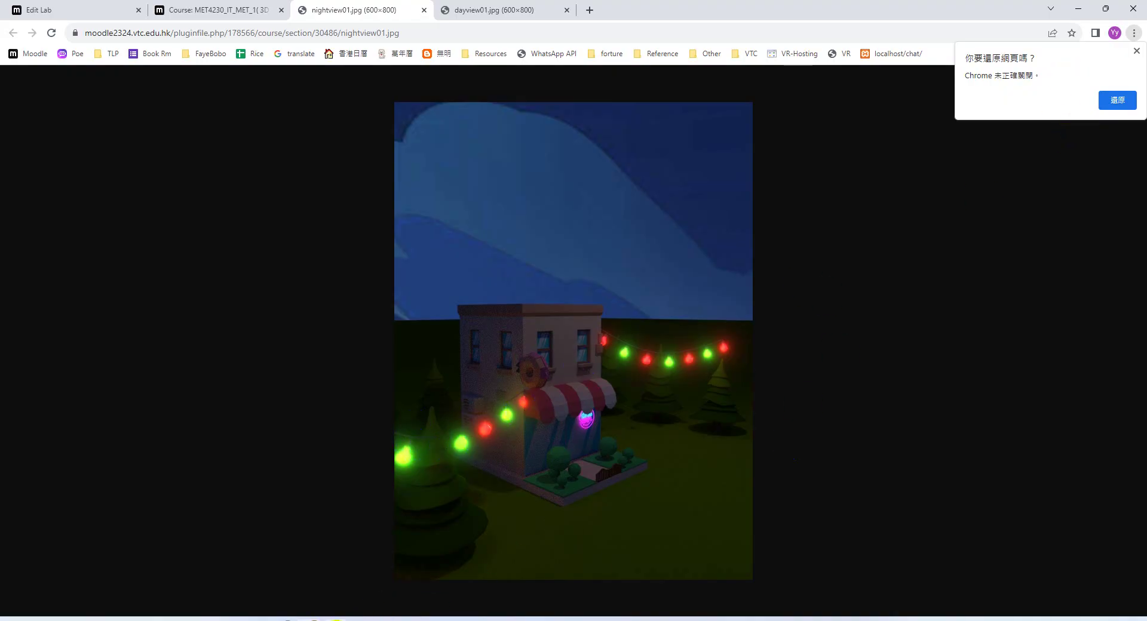
pyautogui.click(369, 615)
# Change the PhysCamera001 viewport to a Perspective view and turn off its safe frames.
pyautogui.click(536, 321)
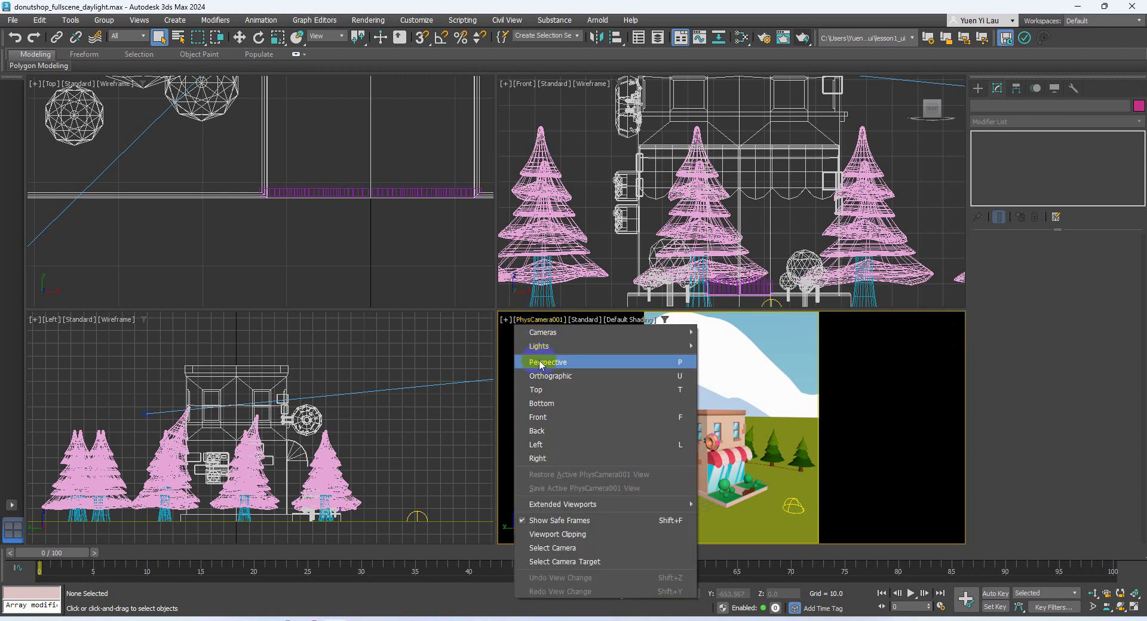
pyautogui.click(542, 364)
pyautogui.click(534, 320)
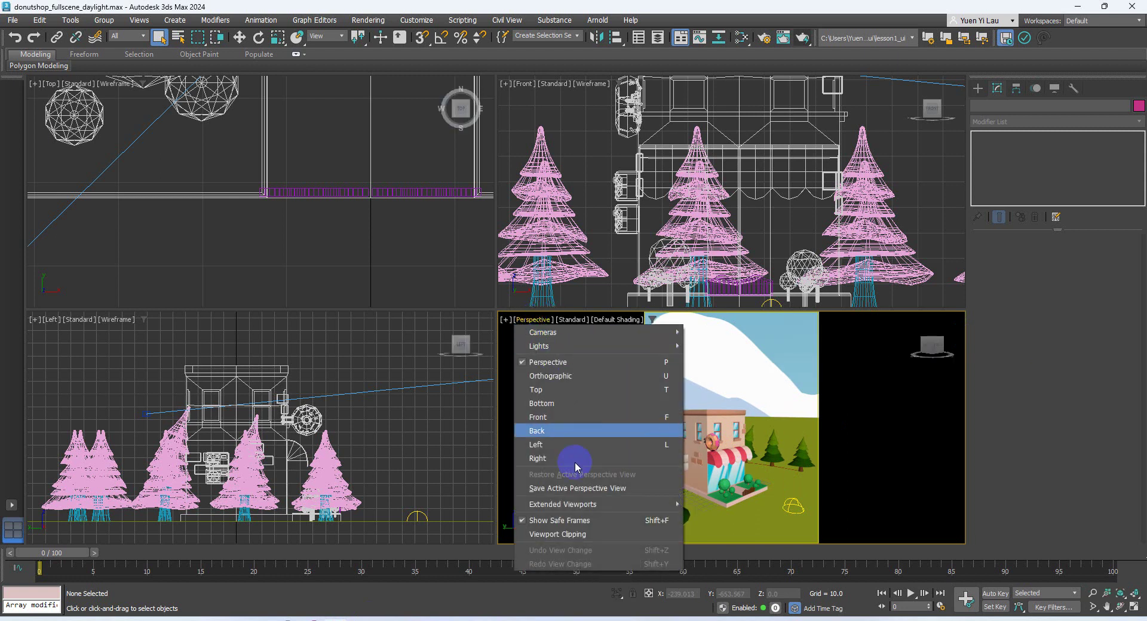
pyautogui.click(585, 526)
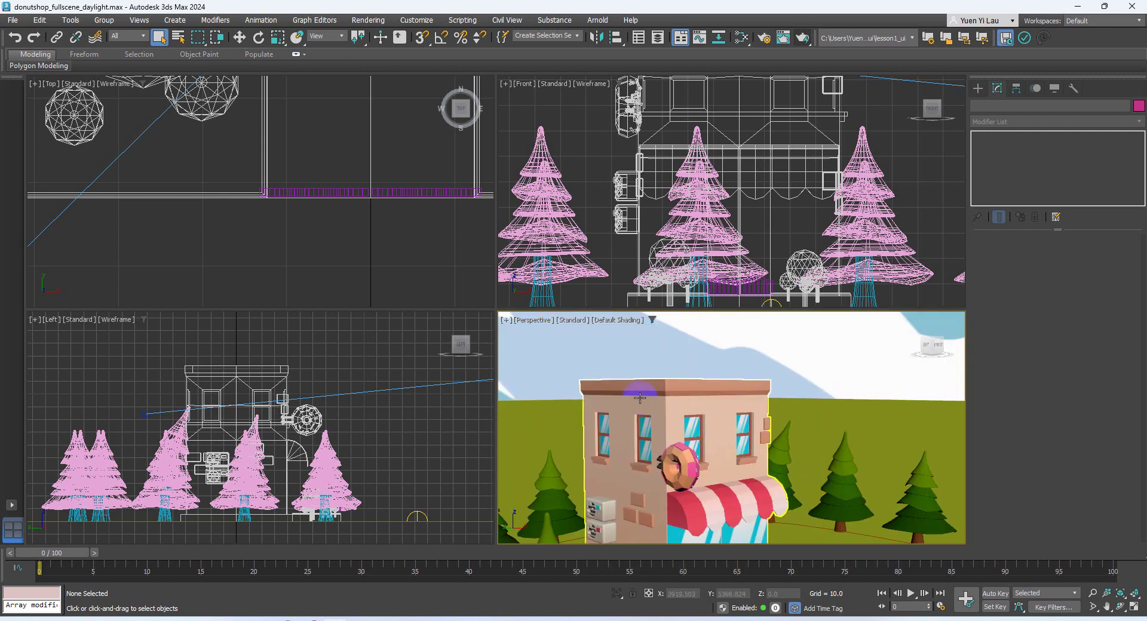
# Delete the skylight placed in front of the donut shop.
pyautogui.scroll(-5, 302, 235)
pyautogui.click(302, 235)
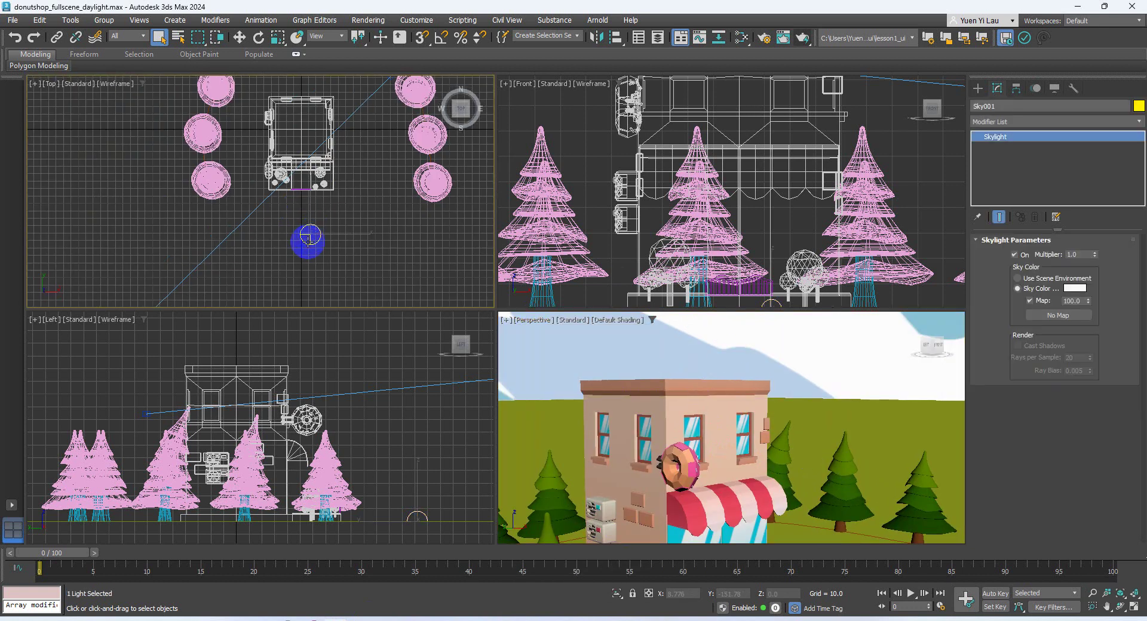
pyautogui.click(311, 248)
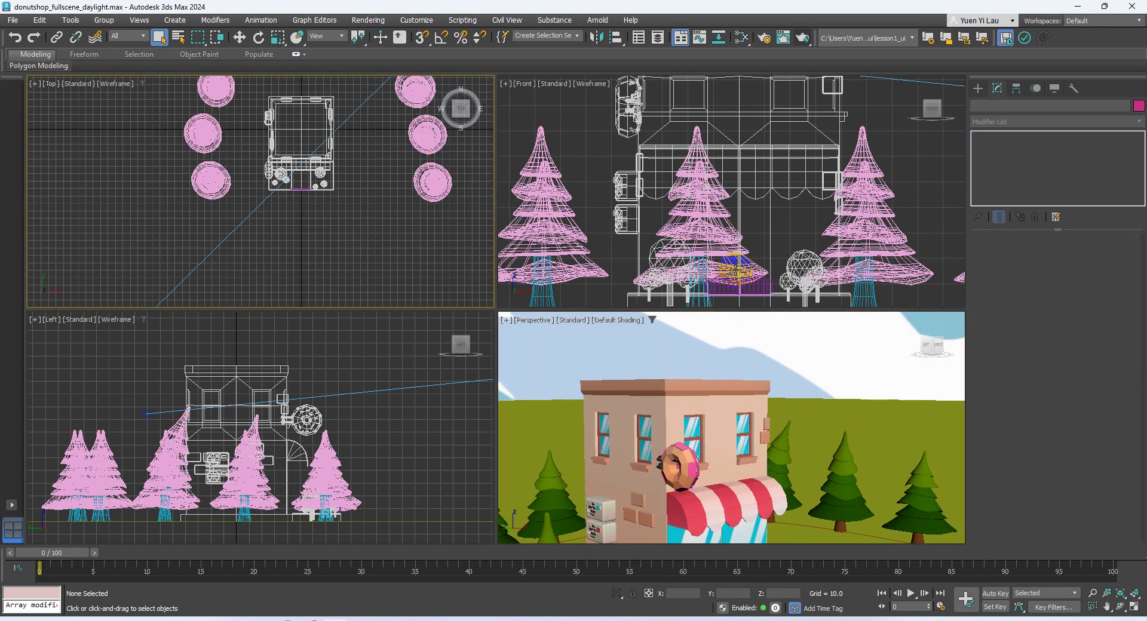
pyautogui.click(376, 40)
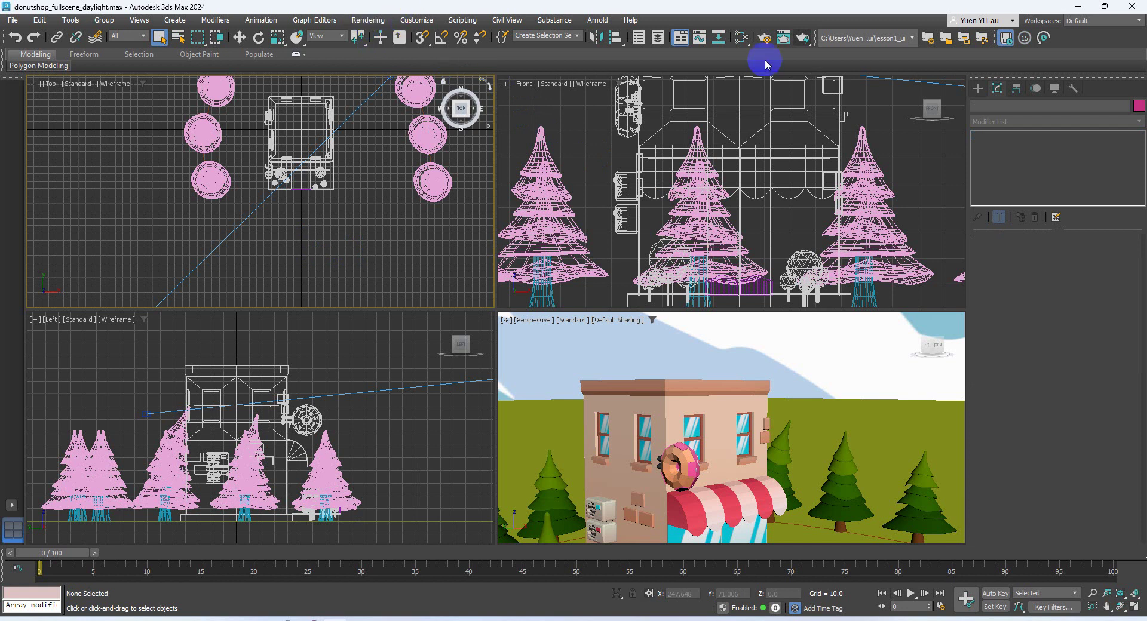
# Set the scene's renderer to Arnold in the render setup.
pyautogui.click(769, 42)
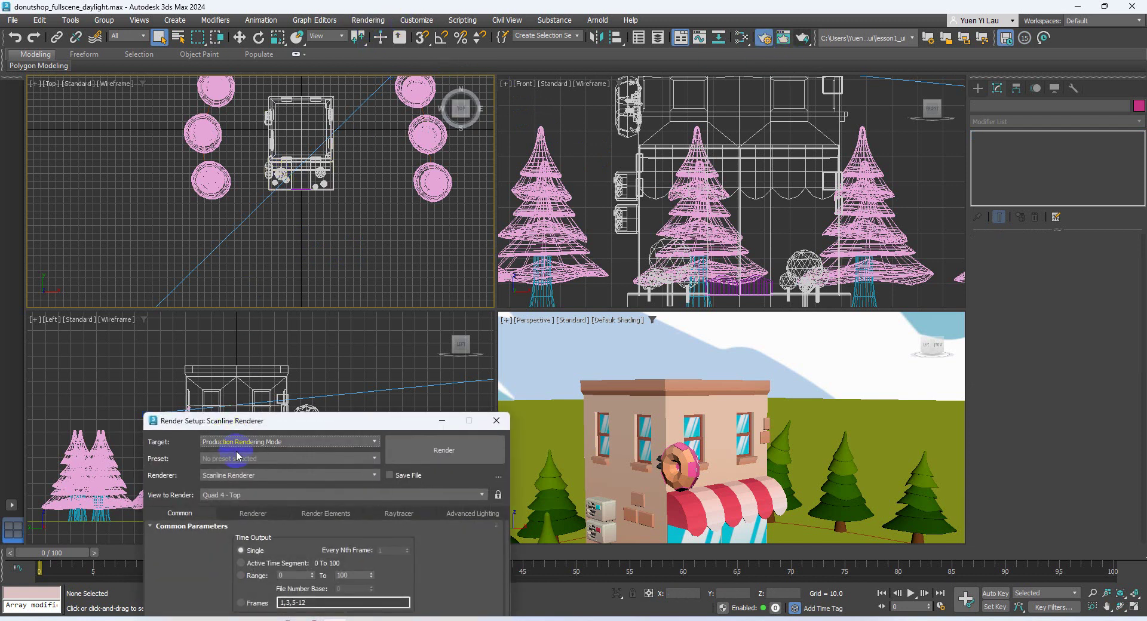
pyautogui.click(230, 475)
pyautogui.click(215, 530)
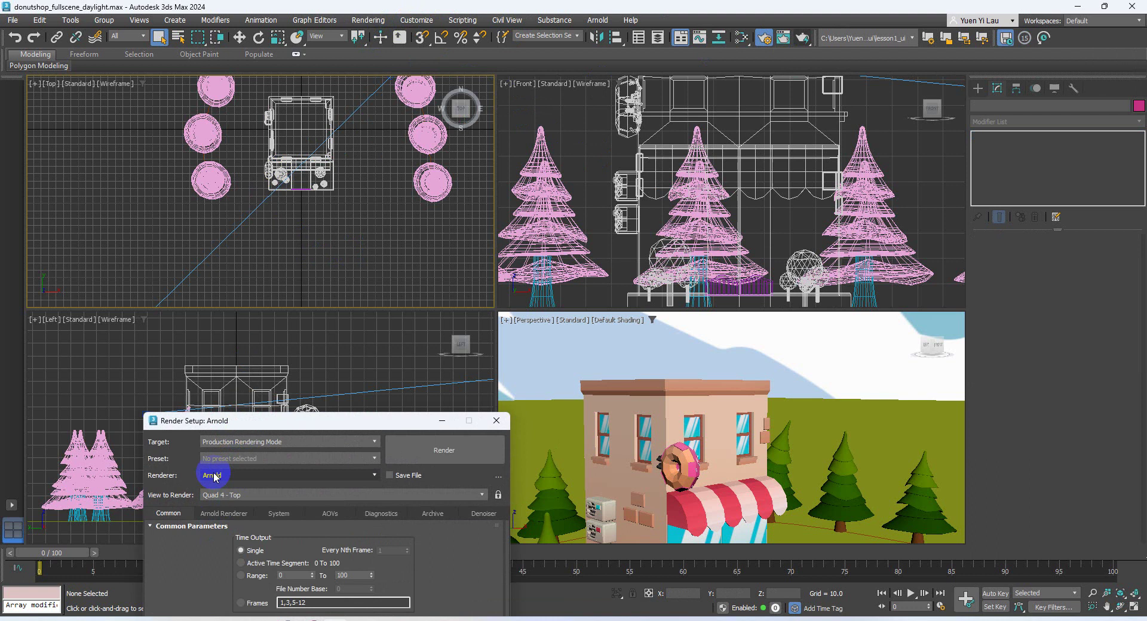
pyautogui.click(497, 420)
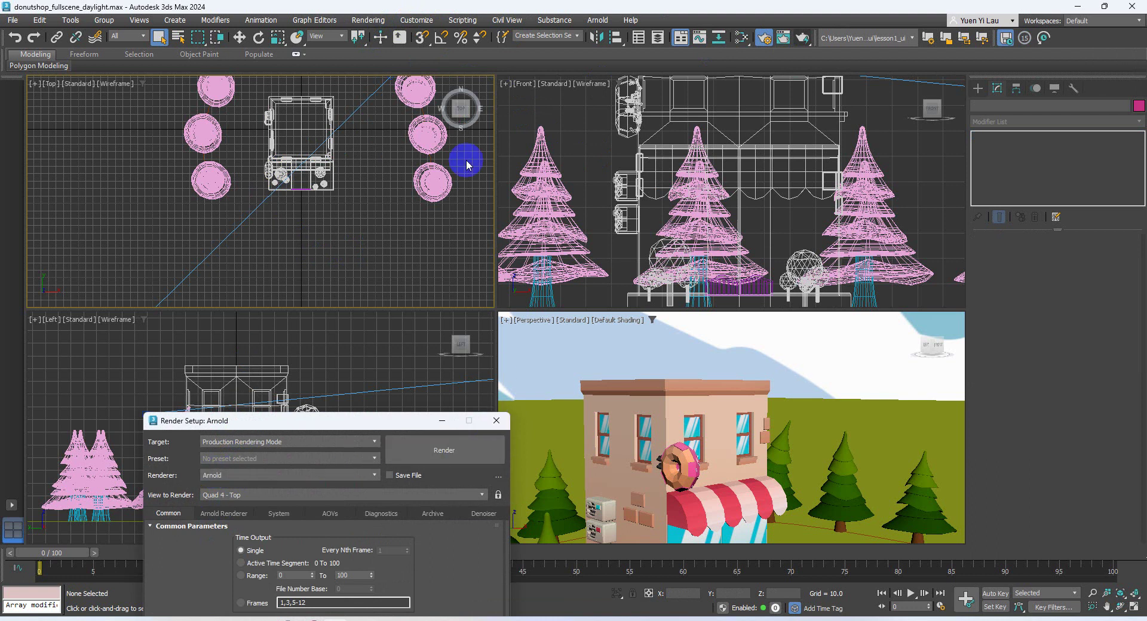
# Clear the environment background map and replace it with a Bitmap using the NIGHT-01 image.
pyautogui.click(367, 22)
pyautogui.click(385, 151)
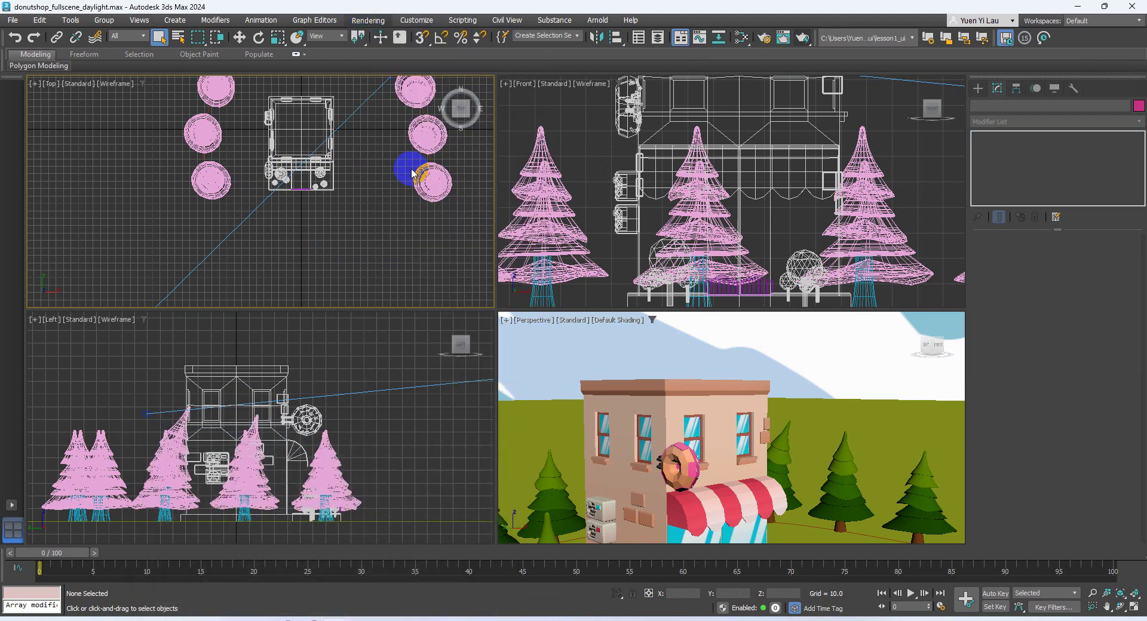
pyautogui.rightClick(578, 322)
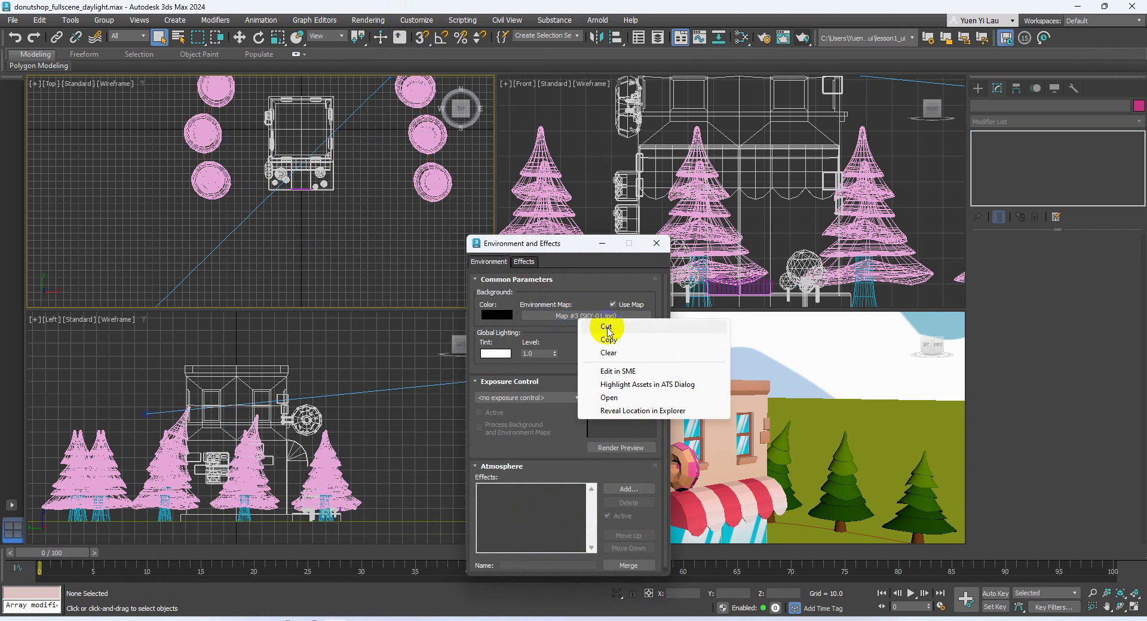
pyautogui.click(608, 353)
pyautogui.click(588, 317)
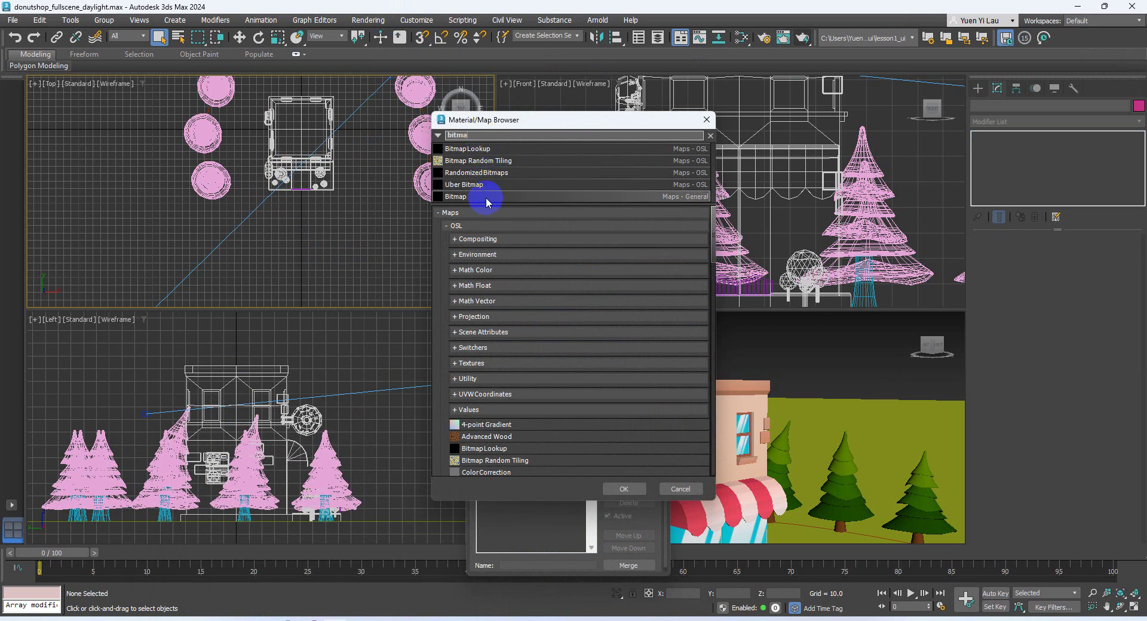
pyautogui.doubleClick(491, 190)
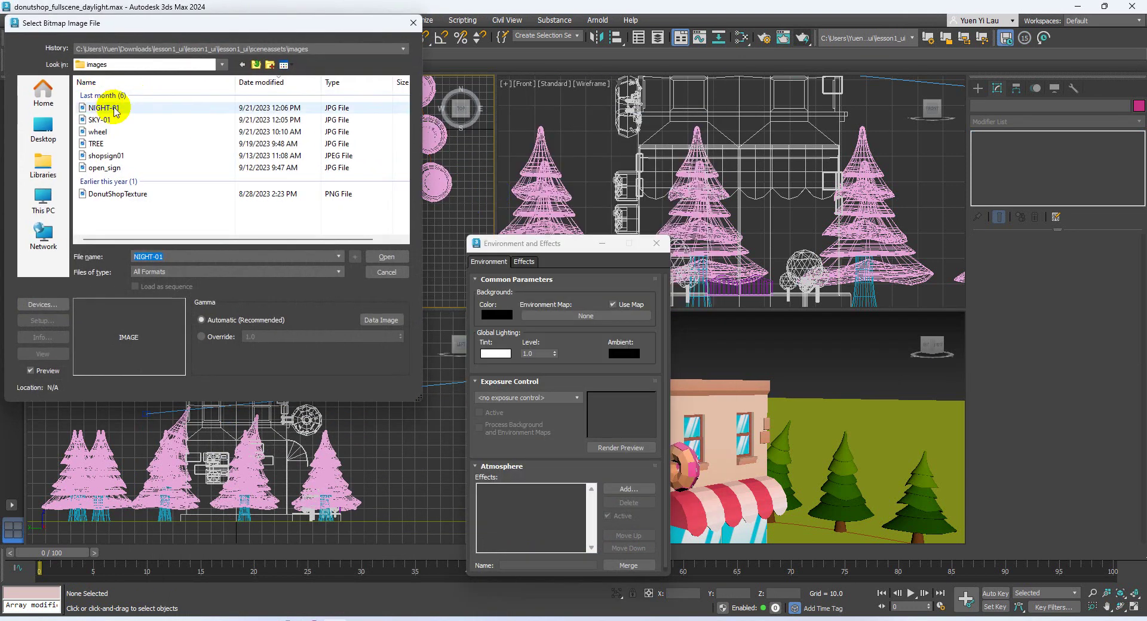
pyautogui.click(116, 110)
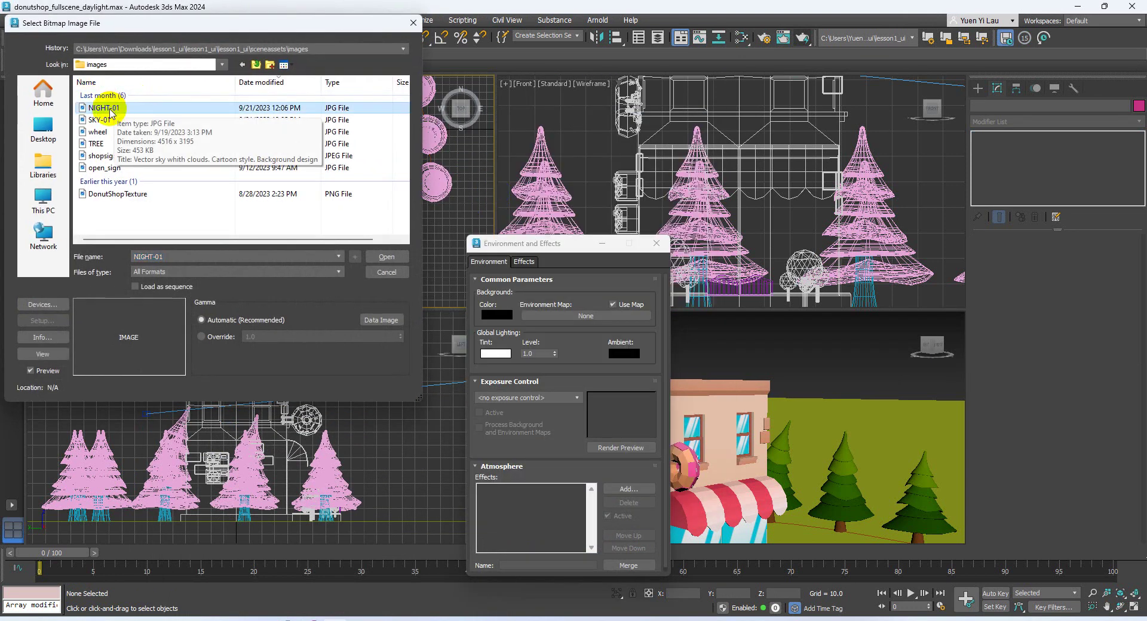
pyautogui.doubleClick(111, 110)
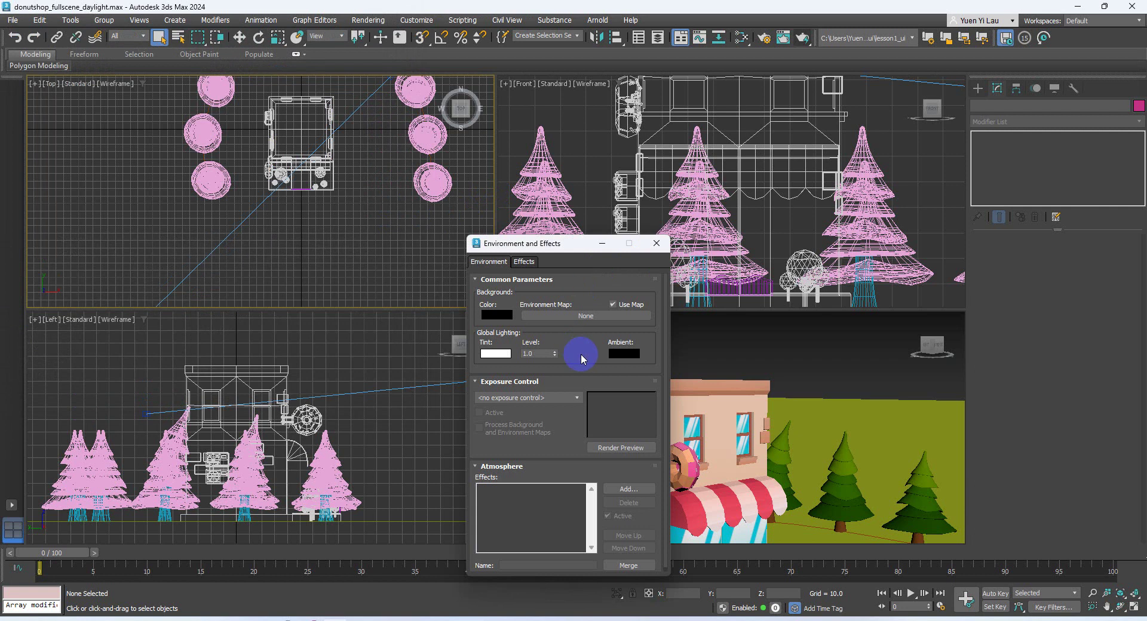
pyautogui.click(655, 245)
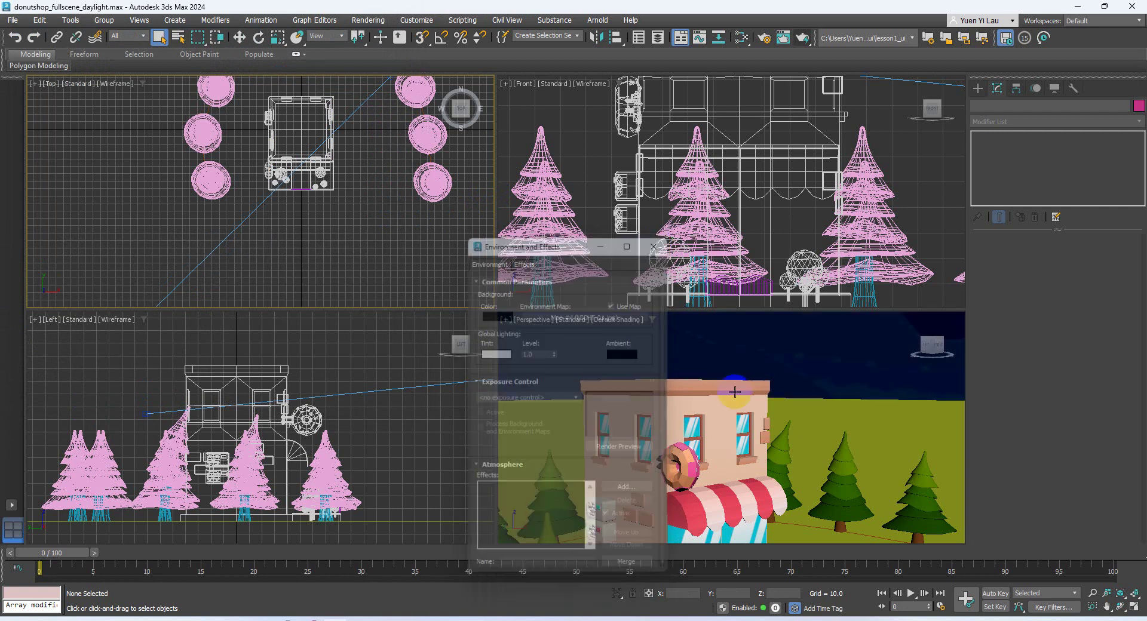
pyautogui.keyDown('alt'); pyautogui.moveTo(770, 412); pyautogui.dragTo(643, 349, button='middle'); pyautogui.keyUp('alt')
pyautogui.scroll(-5, 705, 440)
pyautogui.click(692, 512)
pyautogui.press('z')
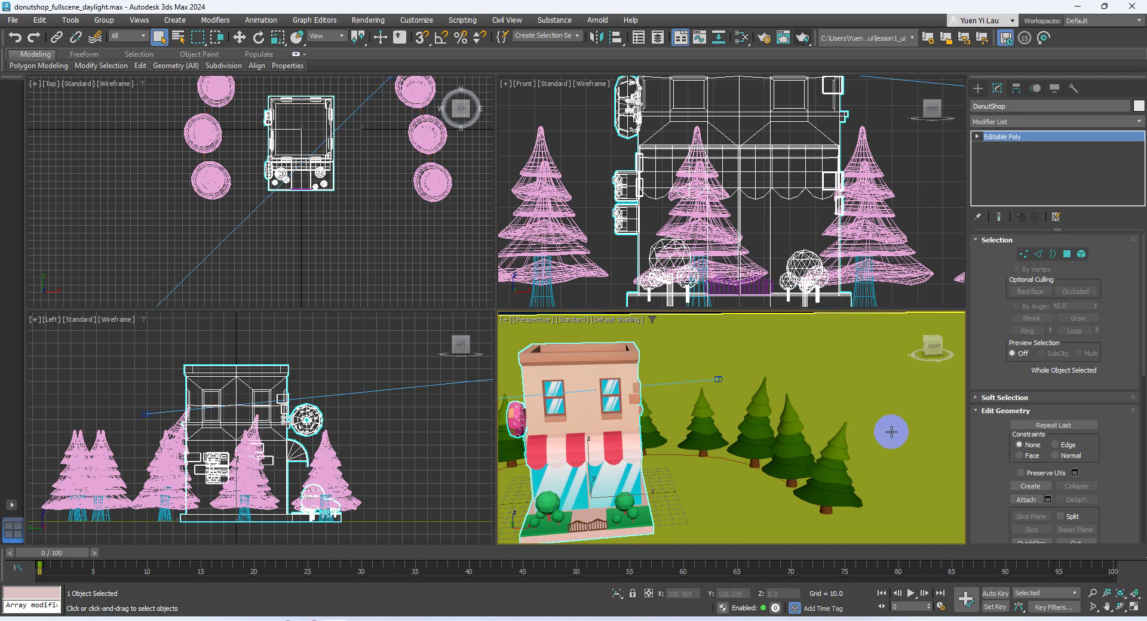
pyautogui.click(8, 20)
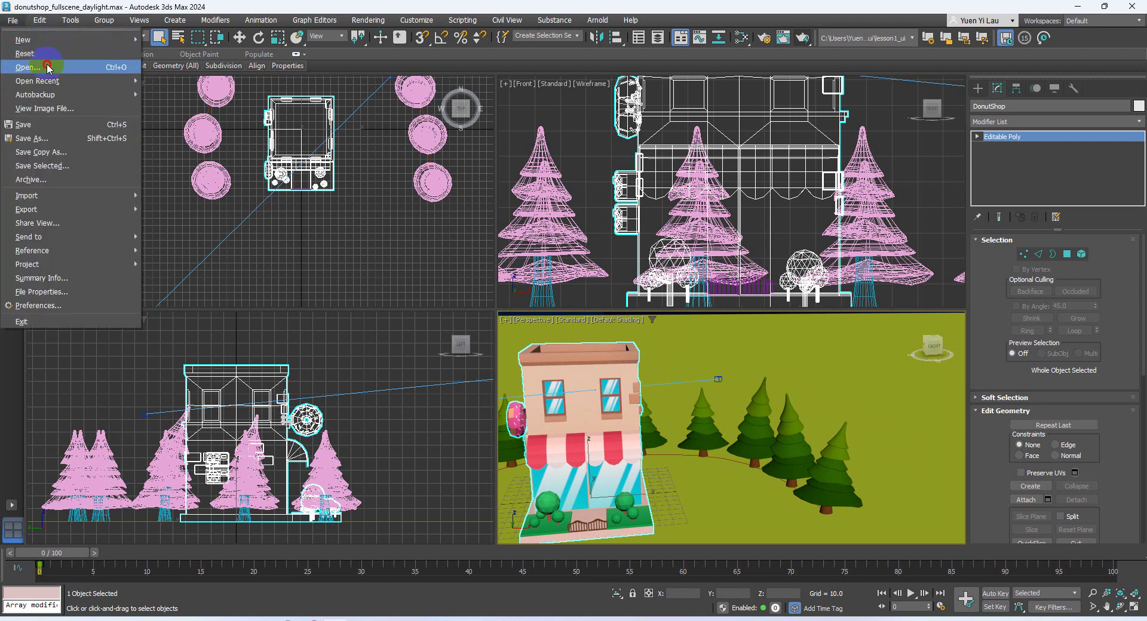
pyautogui.click(47, 65)
pyautogui.click(624, 332)
# Merge the bulb group from the bulb.max scene file into the current scene.
pyautogui.click(12, 20)
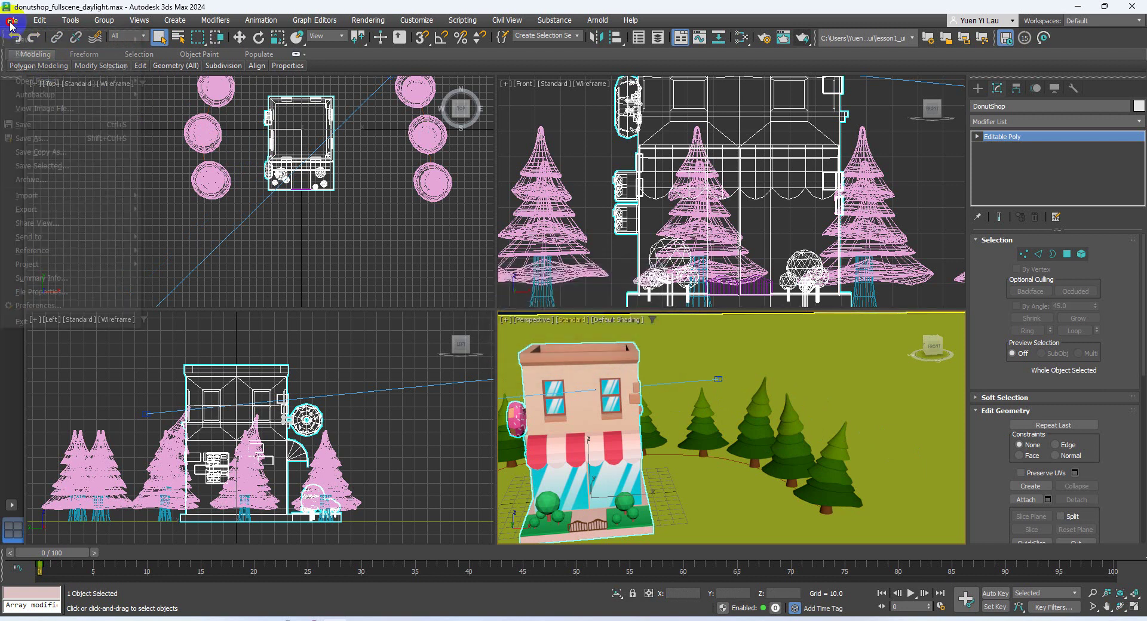
pyautogui.moveTo(104, 199)
pyautogui.click(173, 209)
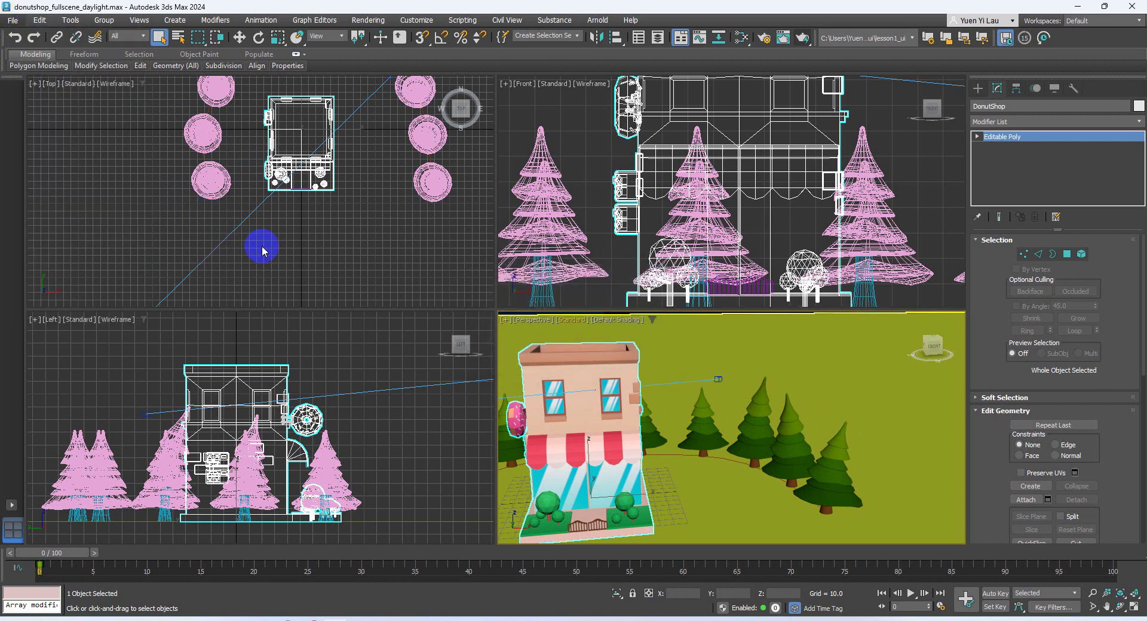
pyautogui.click(87, 180)
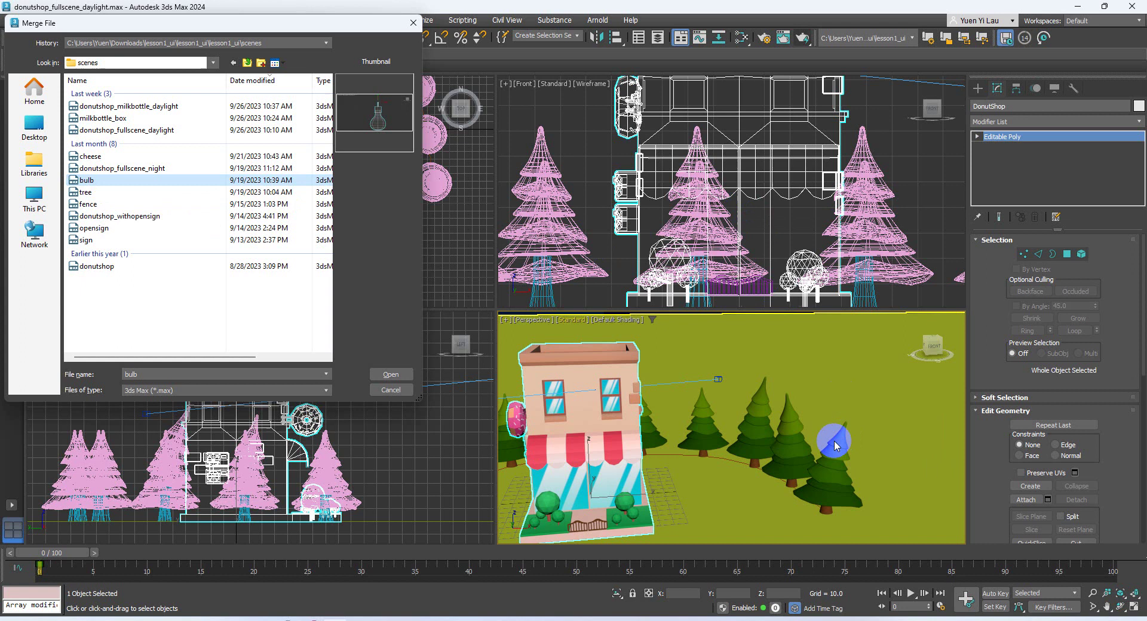
pyautogui.click(406, 127)
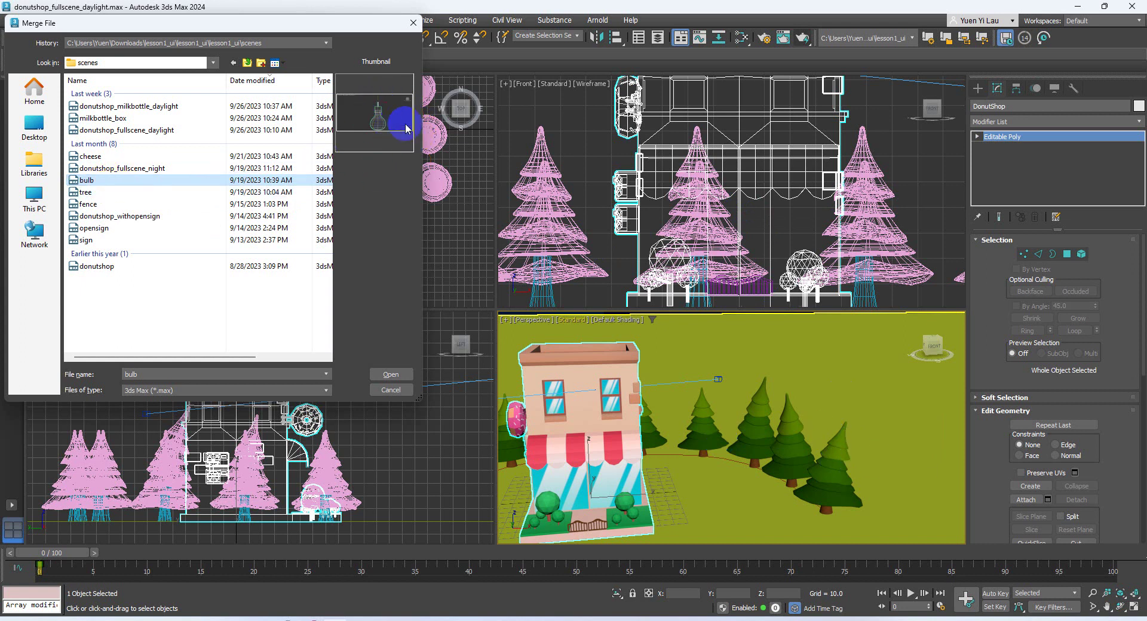
pyautogui.click(399, 379)
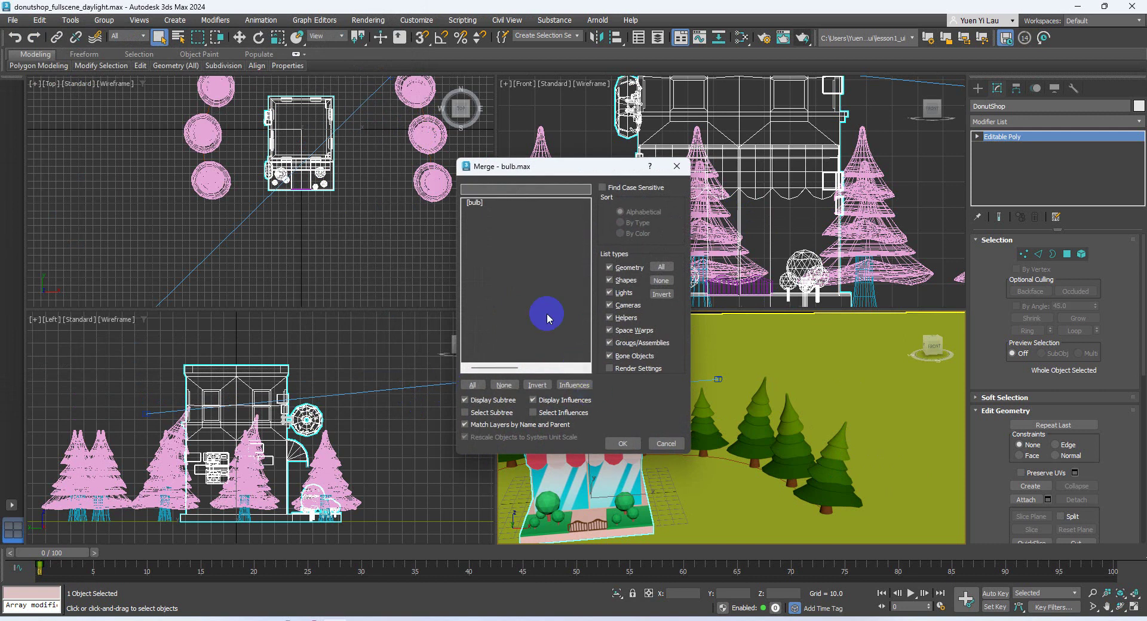
pyautogui.click(487, 203)
pyautogui.click(622, 443)
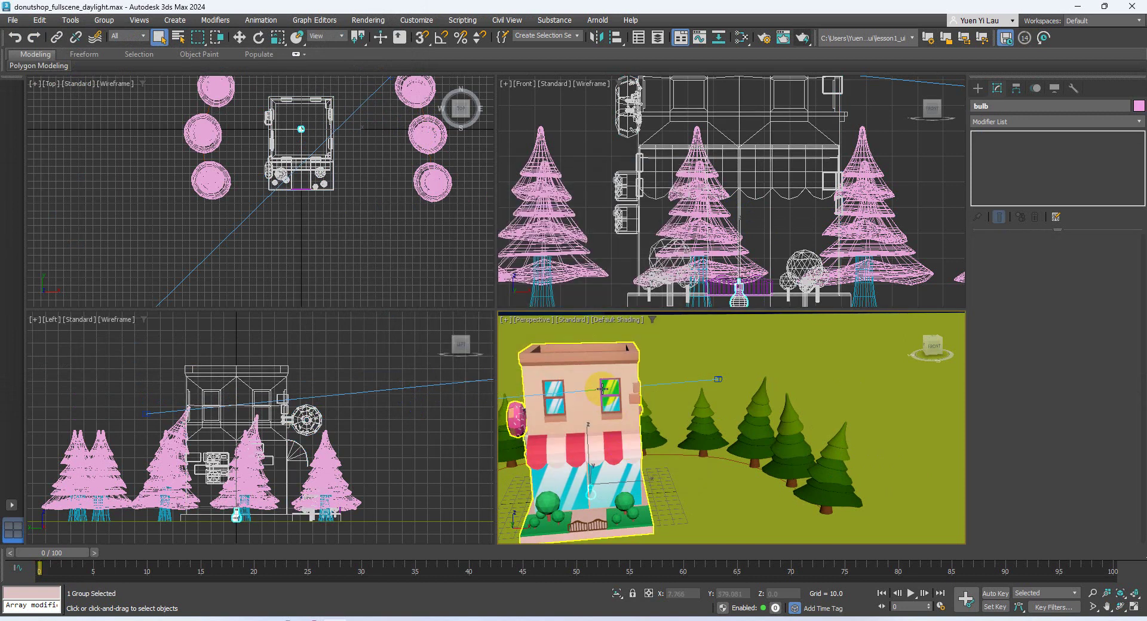
# Move the merged bulb straight up along Z, above the shop's roof, to a height of about 177.
pyautogui.rightClick(692, 381)
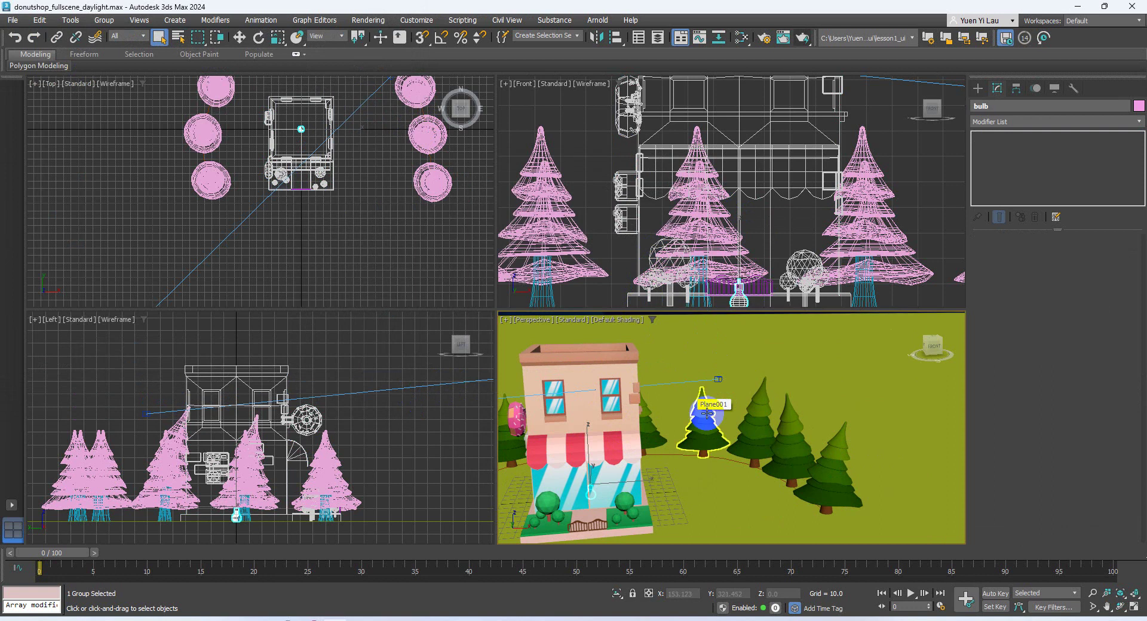
pyautogui.press('z')
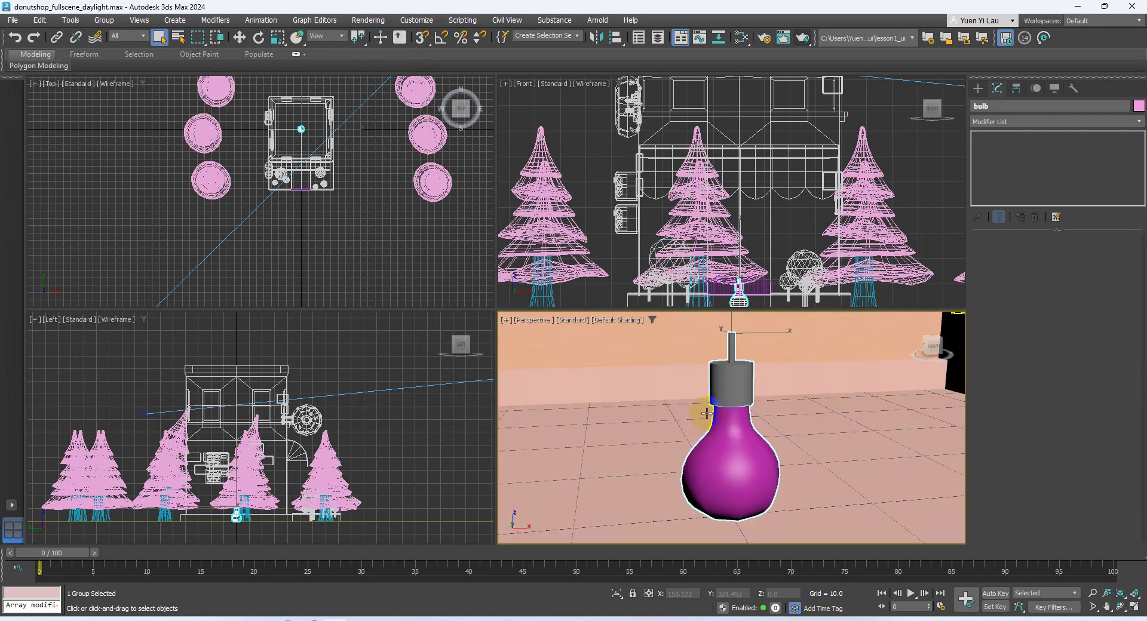
pyautogui.click(239, 37)
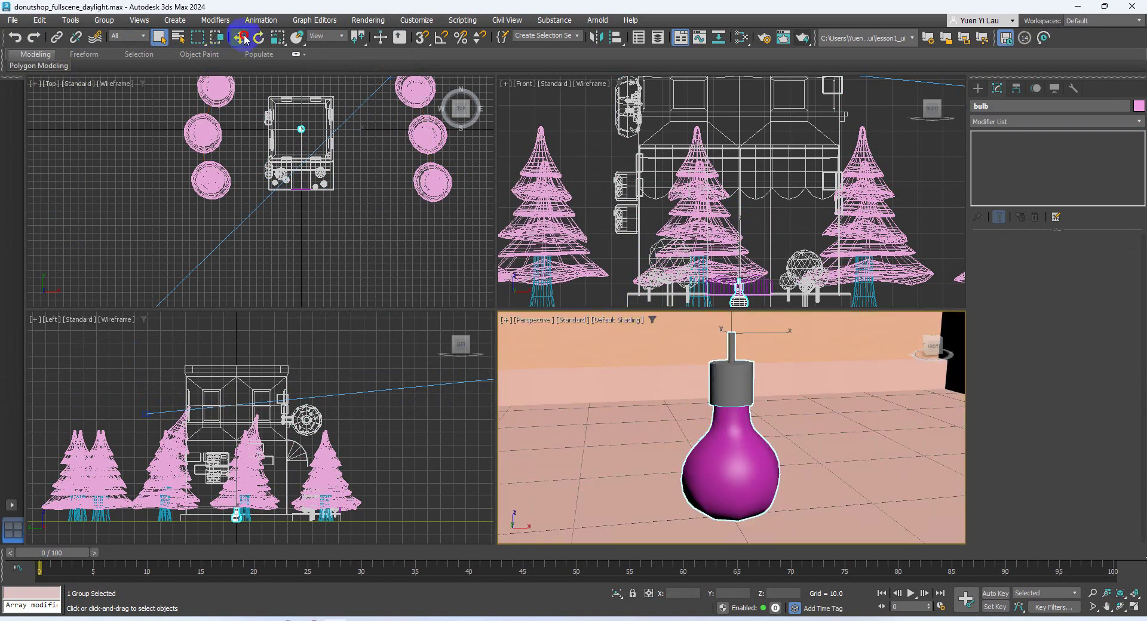
pyautogui.scroll(-5, 693, 364)
pyautogui.scroll(-10, 706, 346)
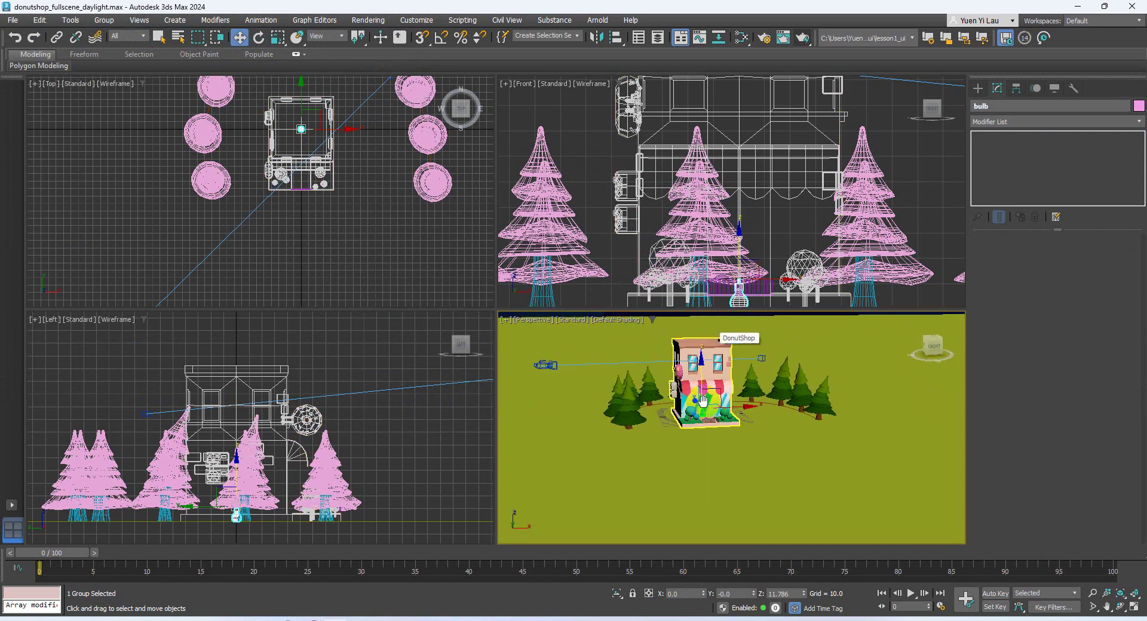
pyautogui.moveTo(714, 352); pyautogui.dragTo(705, 388, button='middle')
pyautogui.moveTo(699, 407); pyautogui.dragTo(697, 306)
pyautogui.scroll(2, 693, 334)
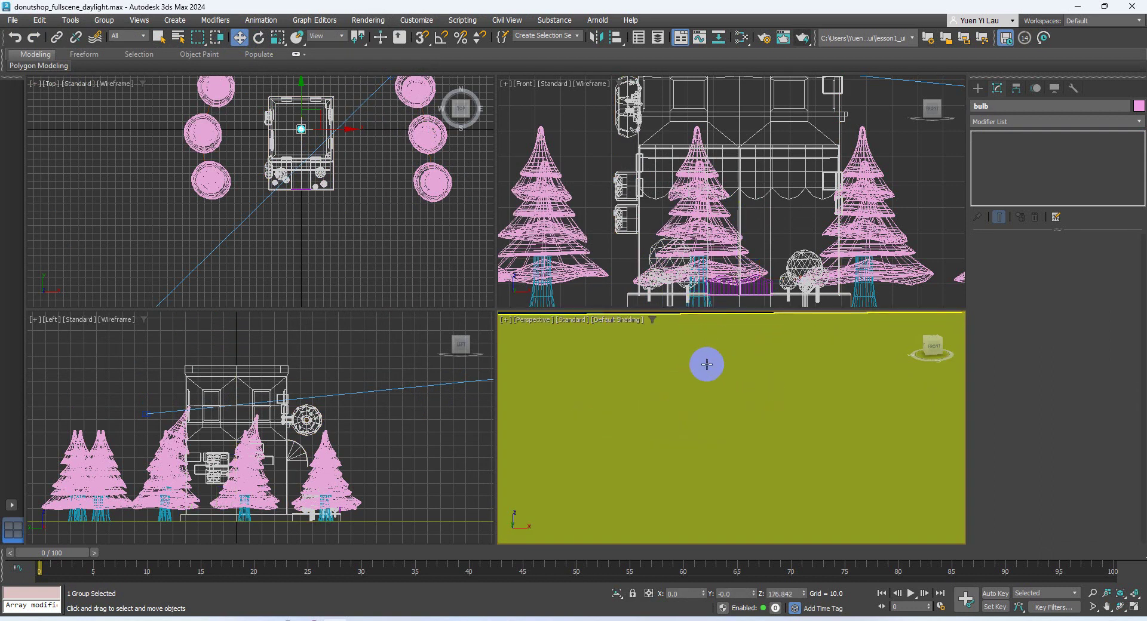
pyautogui.scroll(-4, 703, 361)
pyautogui.press('z')
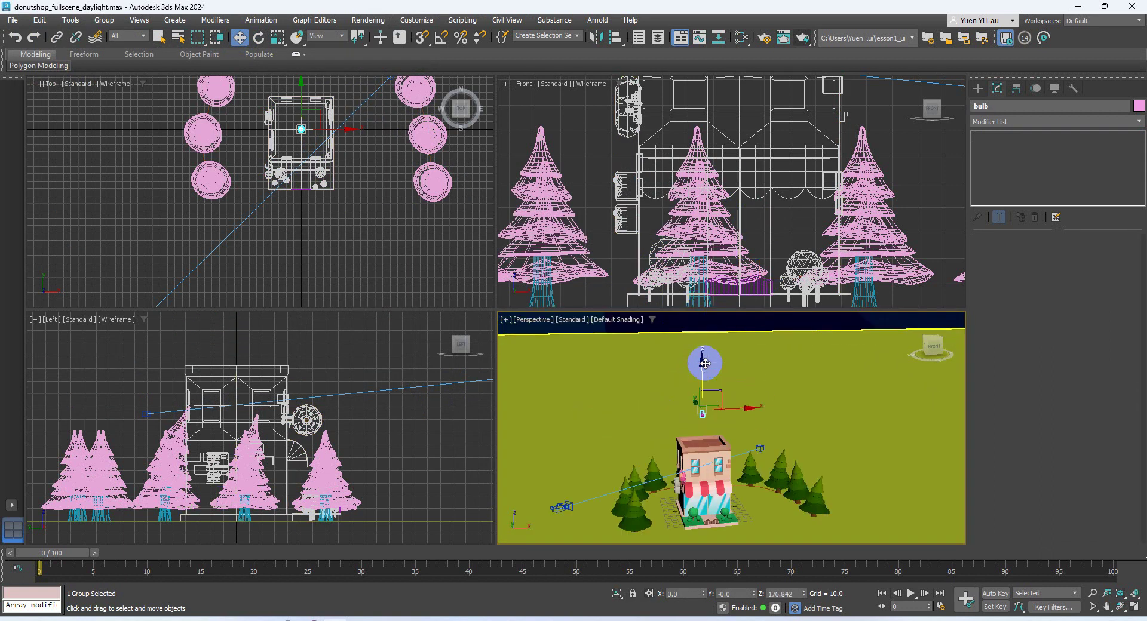
# Maximize the Perspective viewport and examine the bulb up close and in relation to the shop.
pyautogui.click(1133, 607)
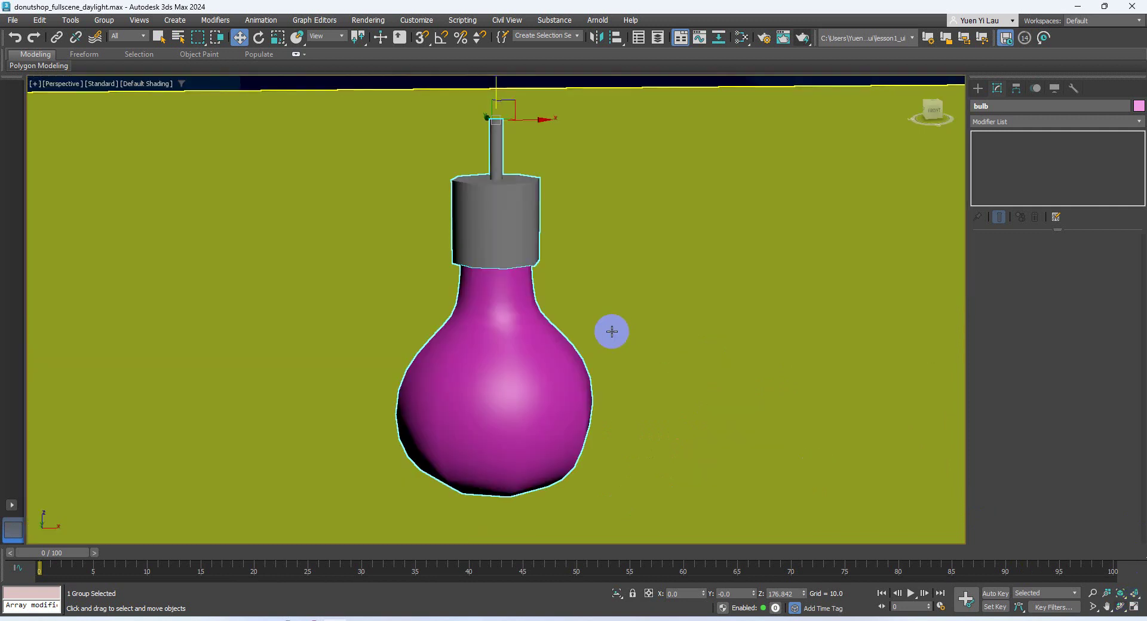
pyautogui.scroll(-5, 612, 332)
pyautogui.scroll(7, 619, 340)
pyautogui.moveTo(653, 370); pyautogui.dragTo(471, 276, button='middle')
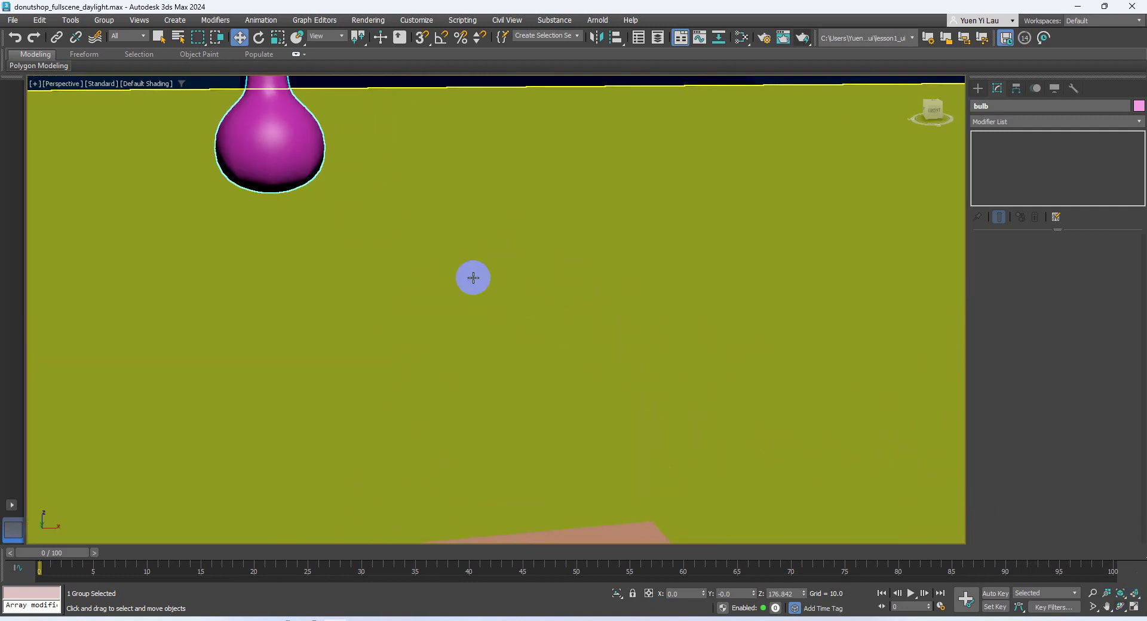
pyautogui.scroll(-4, 464, 255)
pyautogui.scroll(6, 436, 238)
pyautogui.scroll(-5, 445, 251)
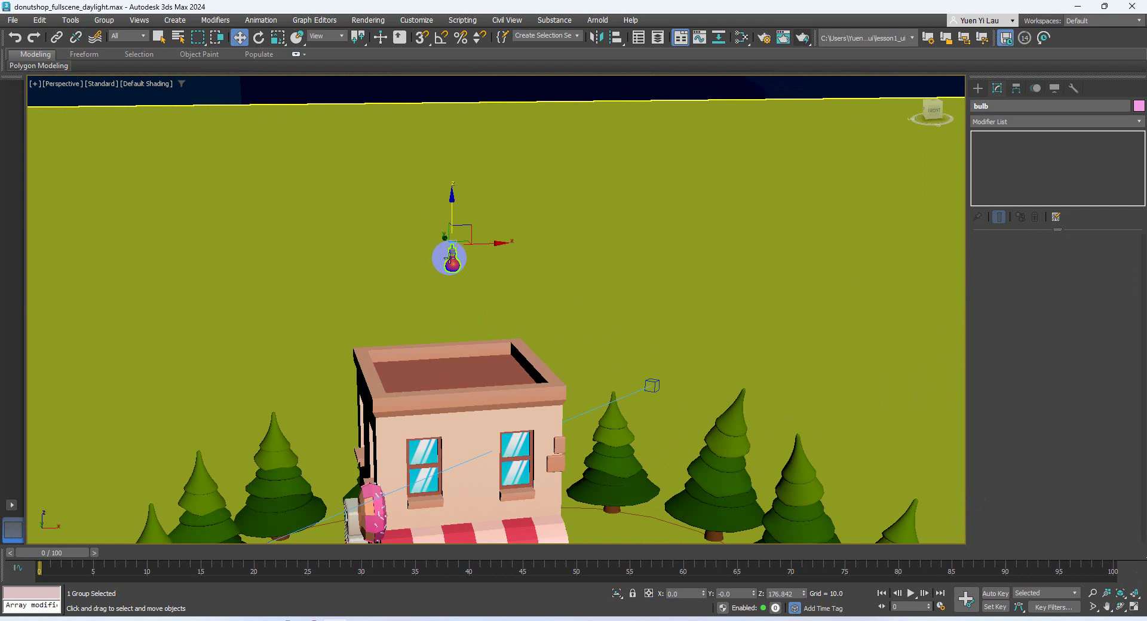
pyautogui.scroll(6, 448, 259)
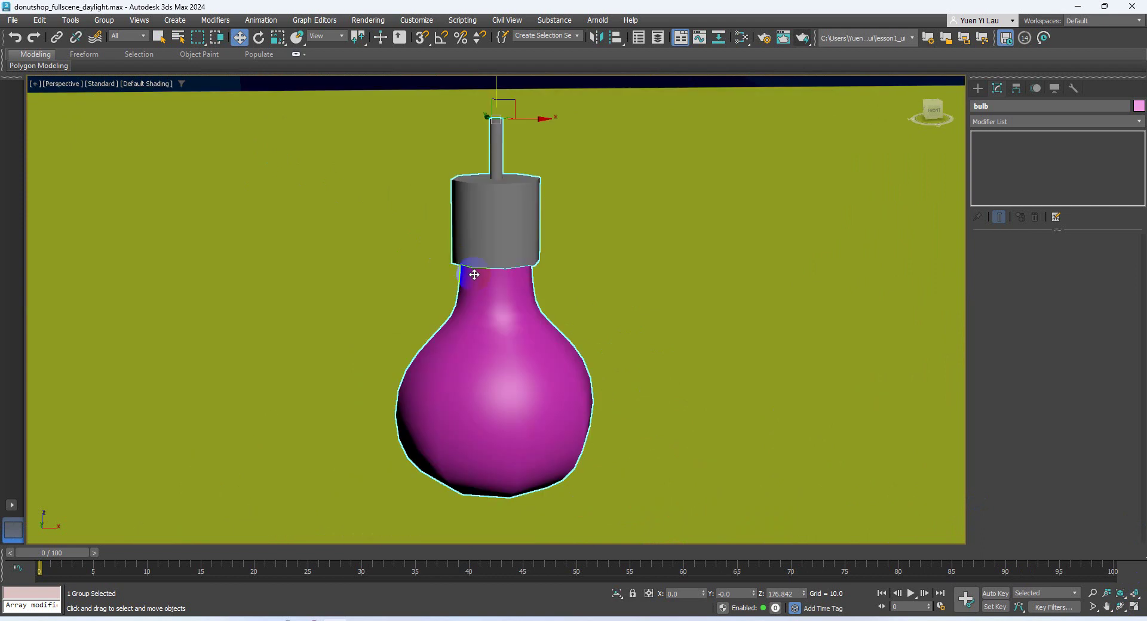
# Display edged faces, open the bulb group and select the glass bulb body inside it.
pyautogui.press('F4')
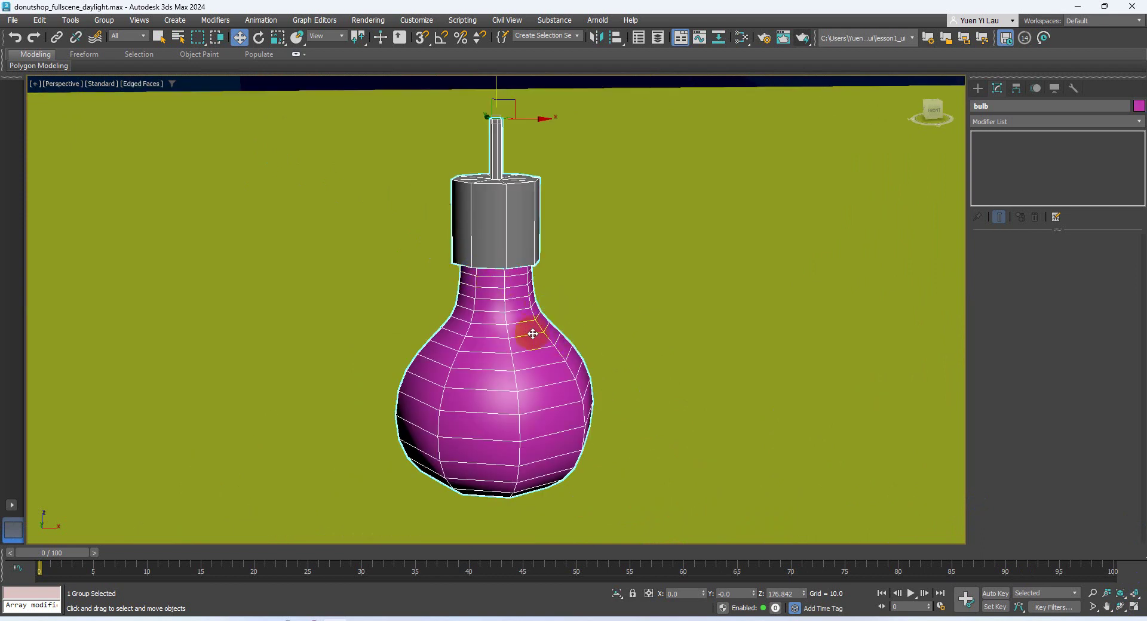
pyautogui.click(532, 334)
pyautogui.click(511, 351)
pyautogui.click(99, 26)
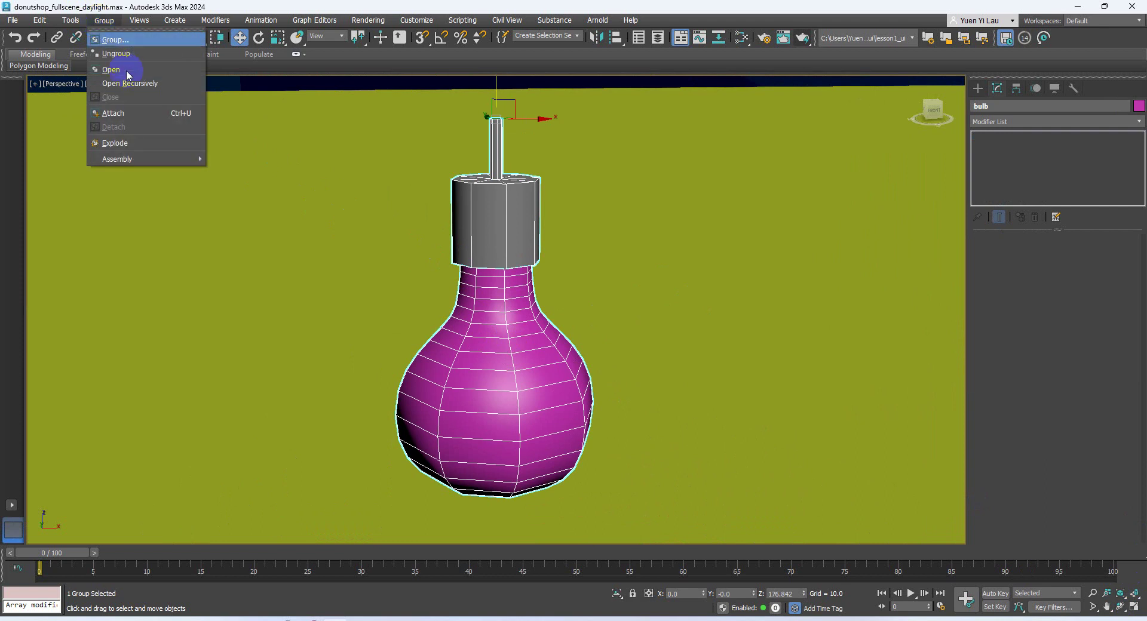
pyautogui.click(115, 69)
pyautogui.click(530, 376)
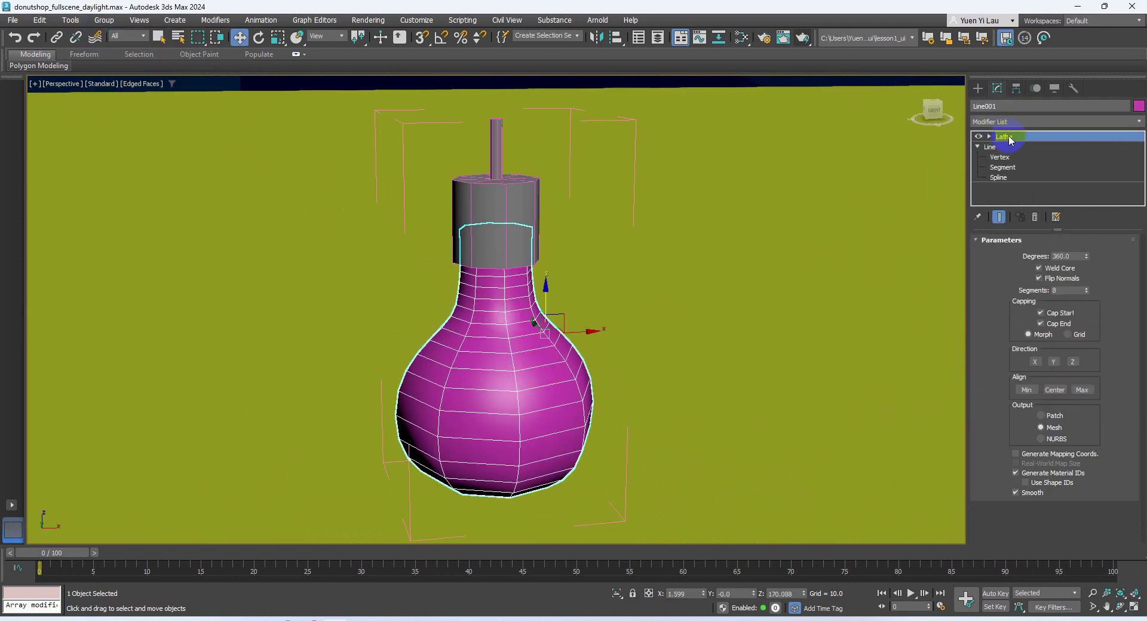
# Switch the glass body's Lathe modifier off to inspect its profile line, switch it back on, and close the bulb group.
pyautogui.click(979, 137)
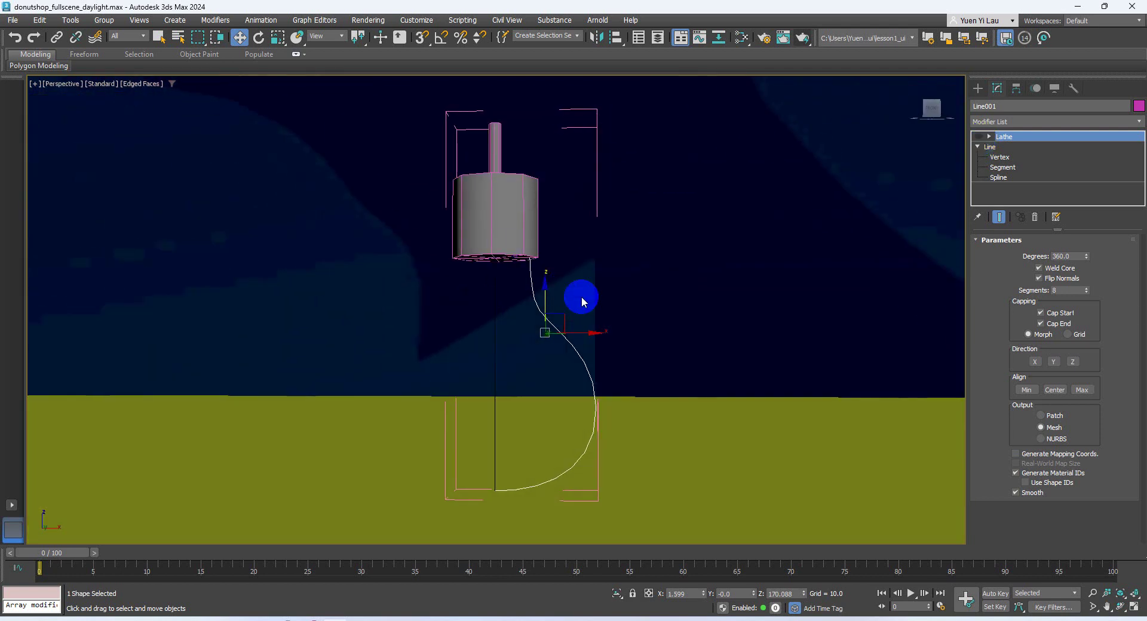
pyautogui.click(978, 137)
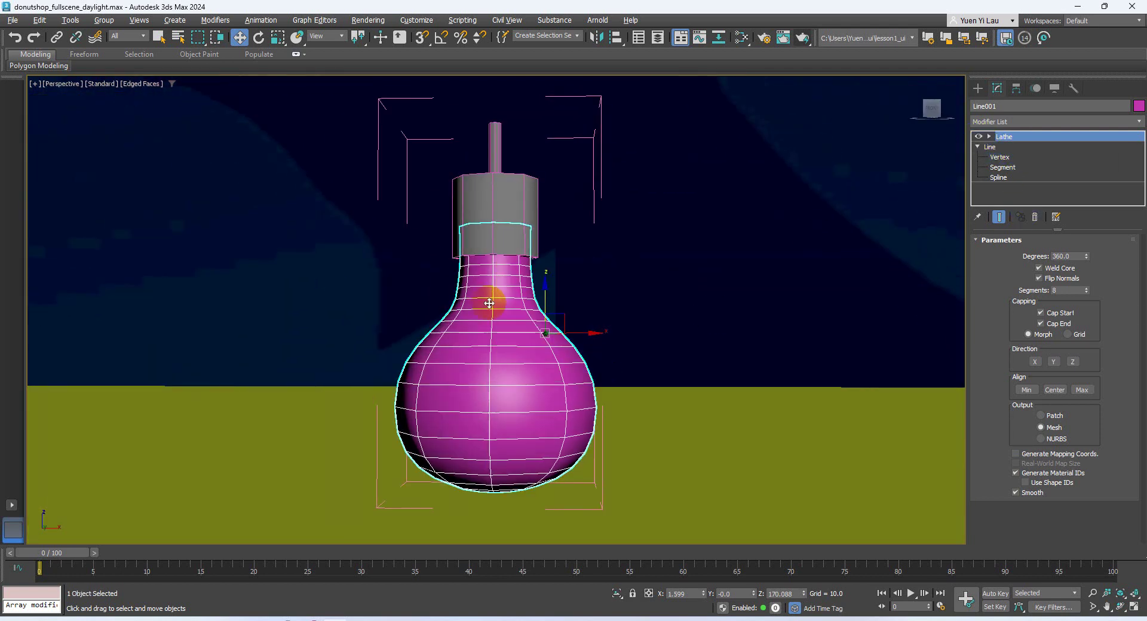
pyautogui.keyDown('alt'); pyautogui.moveTo(468, 301); pyautogui.dragTo(499, 320, button='middle'); pyautogui.keyUp('alt')
pyautogui.click(104, 20)
pyautogui.click(108, 97)
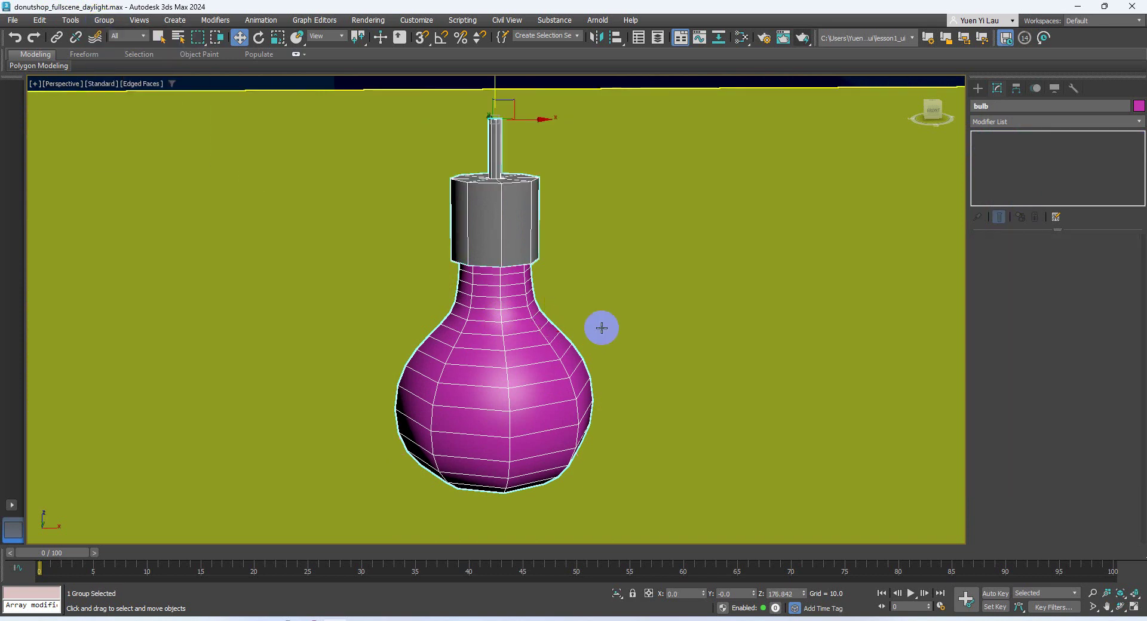
# Turn on 3D snapping with the Grid Points and Vertex snaps enabled.
pyautogui.scroll(-10, 606, 326)
pyautogui.scroll(5, 666, 373)
pyautogui.moveTo(666, 374); pyautogui.dragTo(621, 350, button='middle')
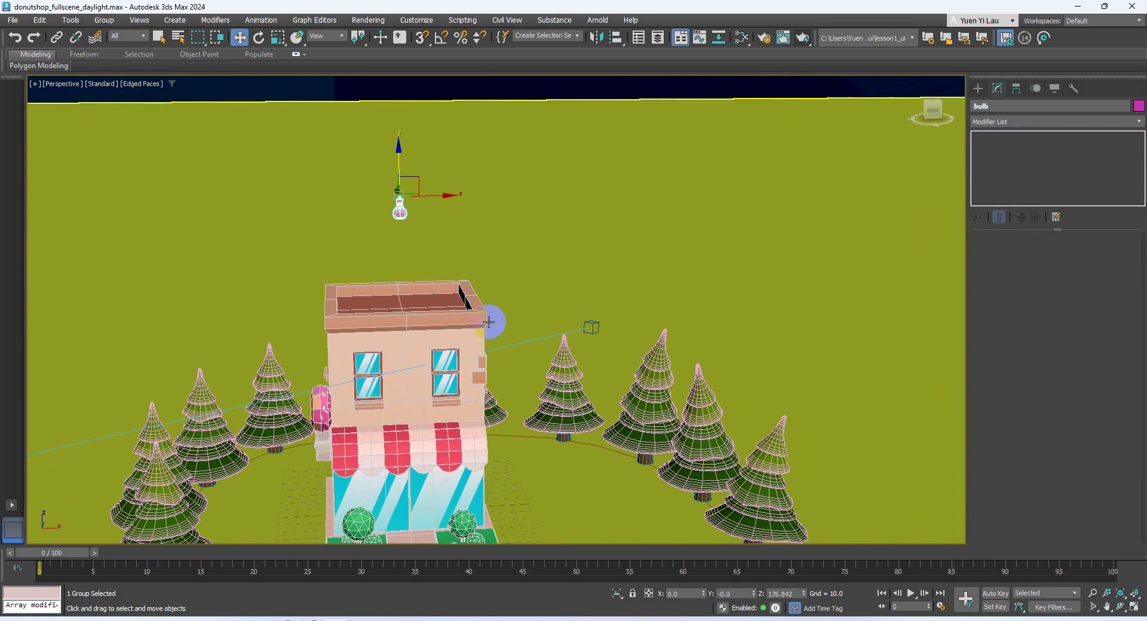
pyautogui.scroll(5, 489, 320)
pyautogui.moveTo(489, 320); pyautogui.dragTo(387, 264, button='middle')
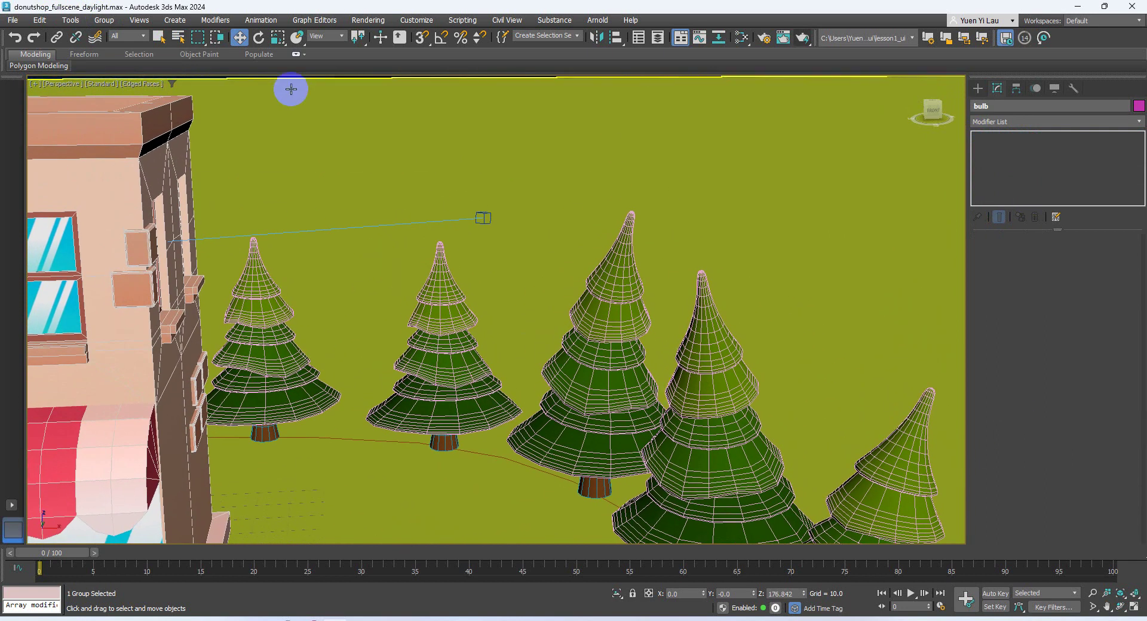
pyautogui.rightClick(427, 42)
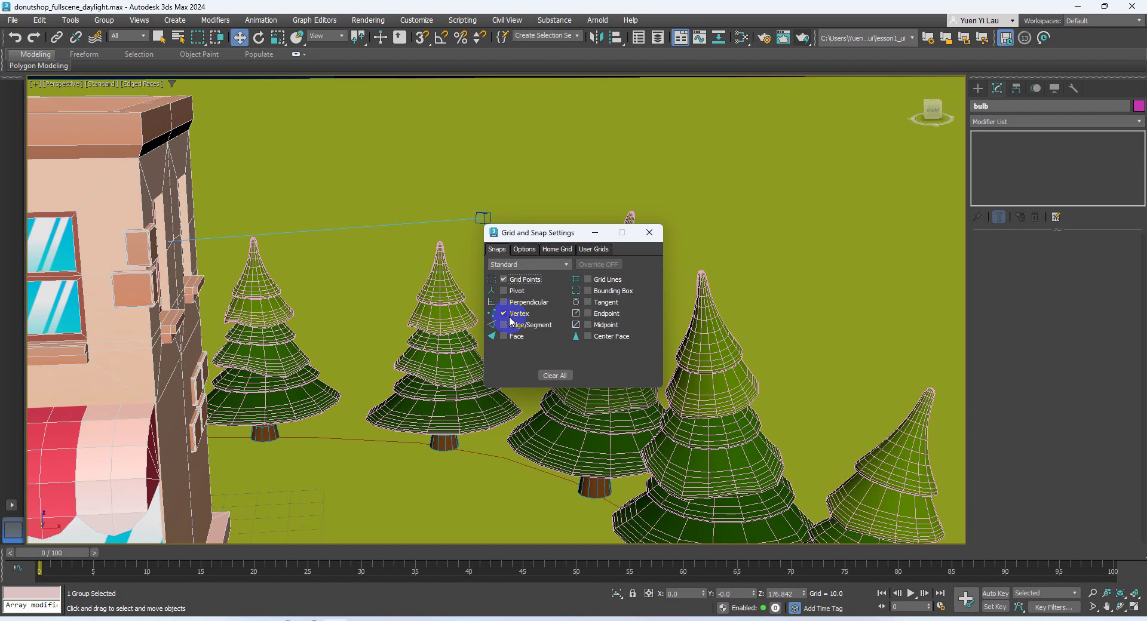
pyautogui.click(130, 125)
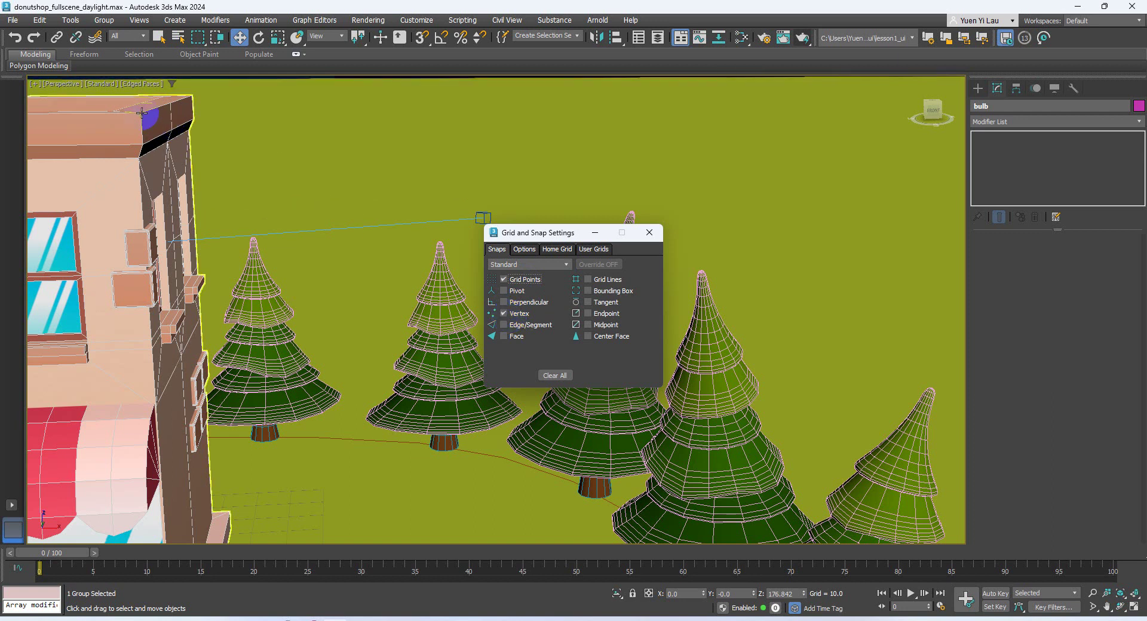
pyautogui.click(654, 237)
pyautogui.press('s')
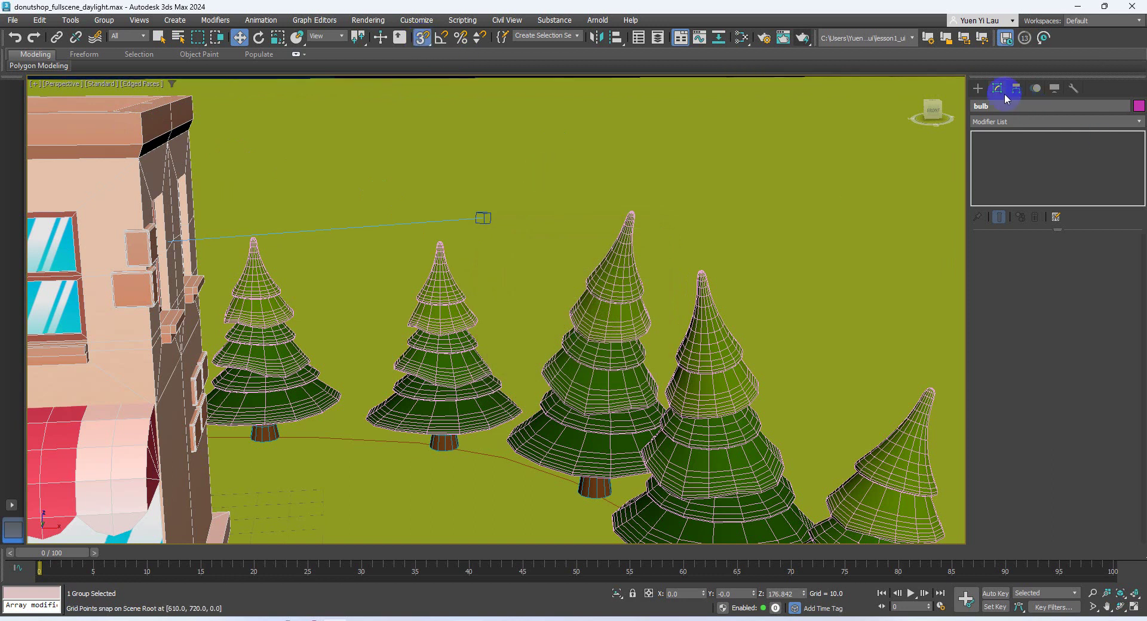
# Draw a straight Line spline from the shop's front roof corner to the tip of the nearest front tree on that side.
pyautogui.click(978, 89)
pyautogui.click(992, 107)
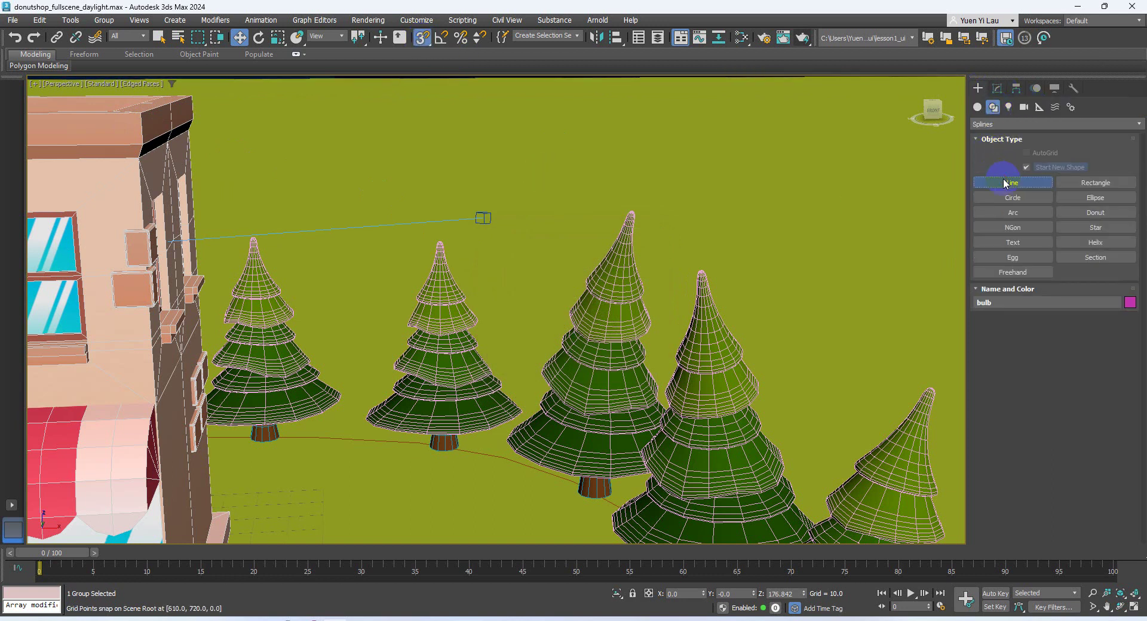
pyautogui.click(1005, 183)
pyautogui.click(138, 113)
pyautogui.click(144, 117)
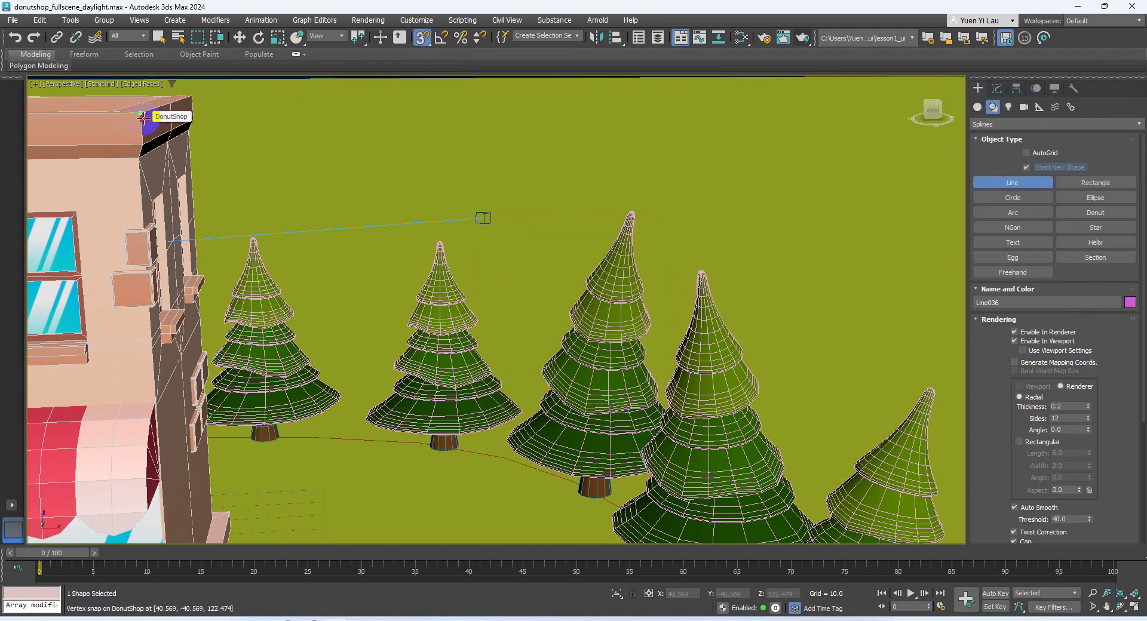
pyautogui.moveTo(852, 434); pyautogui.dragTo(668, 388, button='middle')
pyautogui.scroll(3, 758, 364)
pyautogui.moveTo(394, 360); pyautogui.dragTo(460, 343, button='middle')
pyautogui.scroll(-4, 461, 343)
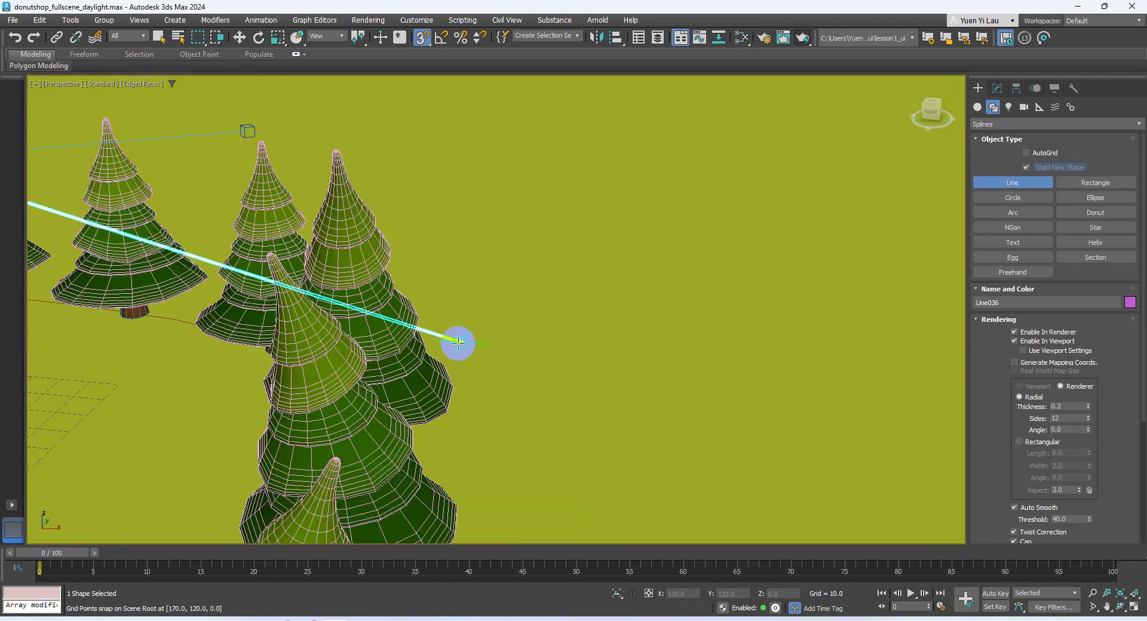
pyautogui.moveTo(380, 341); pyautogui.dragTo(448, 252, button='middle')
pyautogui.keyDown('alt'); pyautogui.moveTo(454, 324); pyautogui.dragTo(397, 370, button='middle'); pyautogui.keyUp('alt')
pyautogui.moveTo(289, 409); pyautogui.dragTo(382, 292, button='middle')
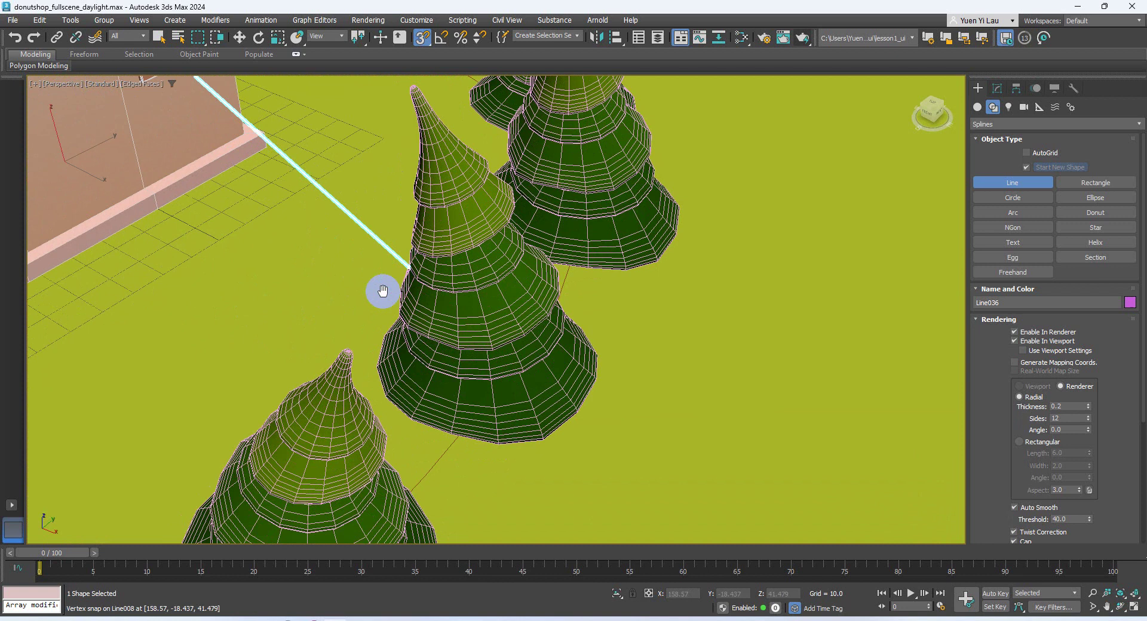
pyautogui.scroll(4, 341, 332)
pyautogui.click(421, 528)
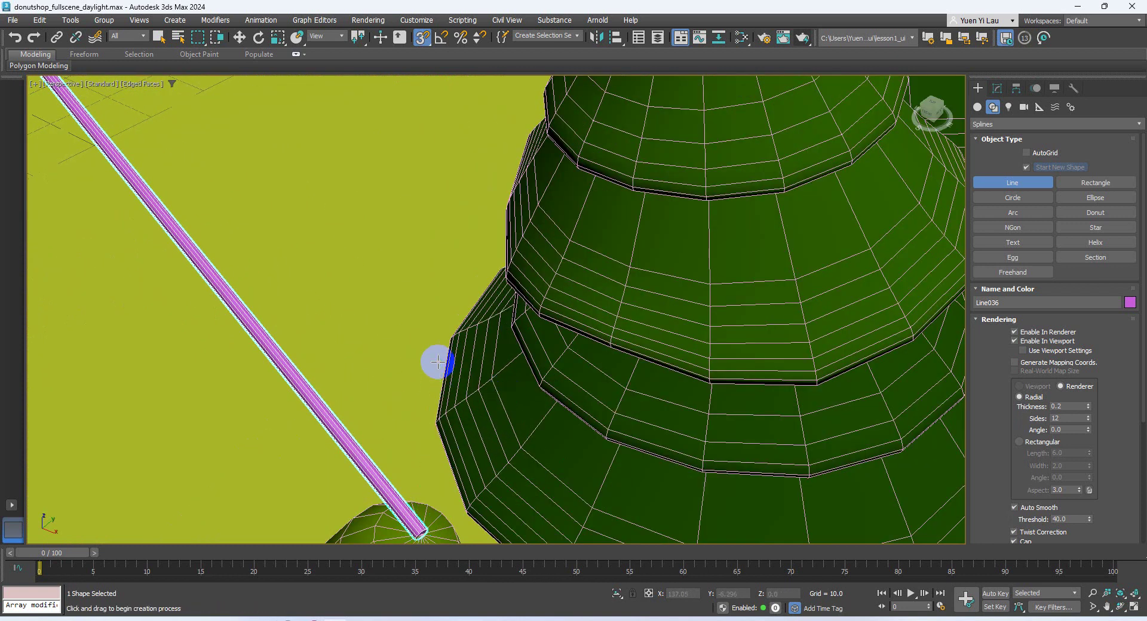
# Disable Enable In Renderer and Enable In Viewport for the new line.
pyautogui.scroll(-5, 442, 353)
pyautogui.keyDown('alt'); pyautogui.moveTo(328, 293); pyautogui.dragTo(385, 287, button='middle'); pyautogui.keyUp('alt')
pyautogui.moveTo(382, 286); pyautogui.dragTo(507, 372, button='middle')
pyautogui.keyDown('alt'); pyautogui.moveTo(219, 278); pyautogui.dragTo(372, 276, button='middle'); pyautogui.keyUp('alt')
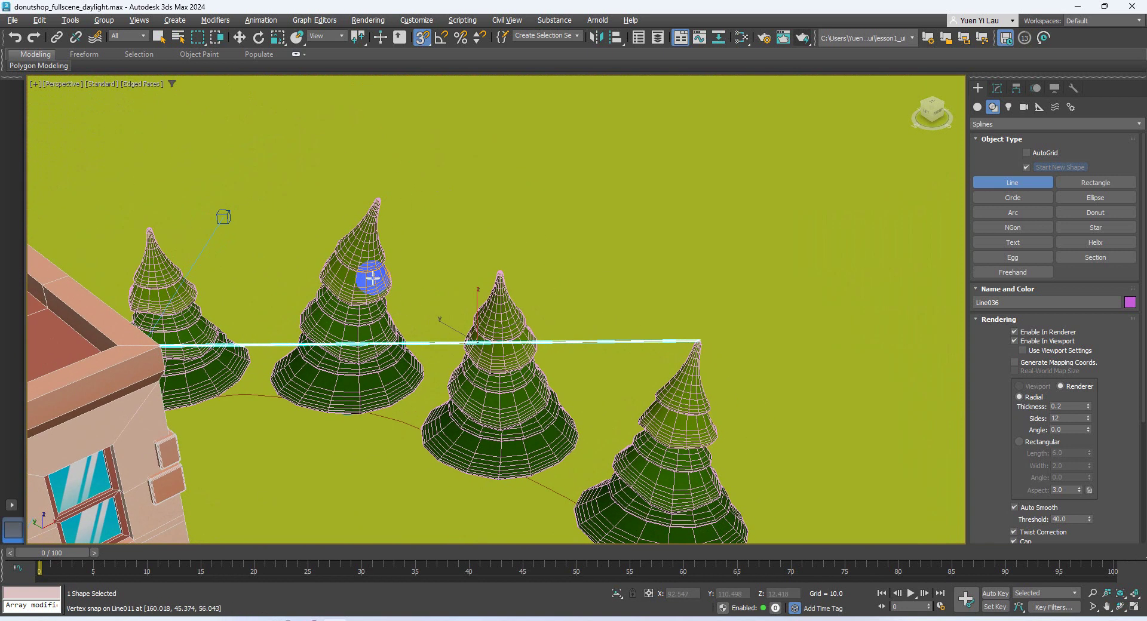
pyautogui.click(1040, 344)
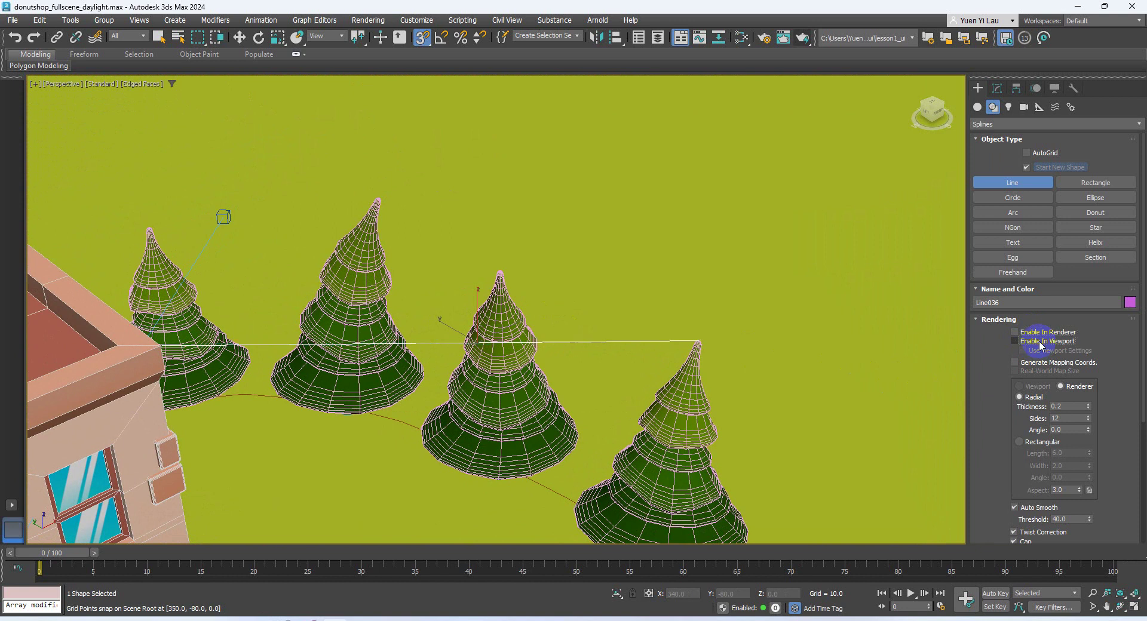
# Turn off snapping and convert the line's vertex at the treetop to Bezier.
pyautogui.click(997, 90)
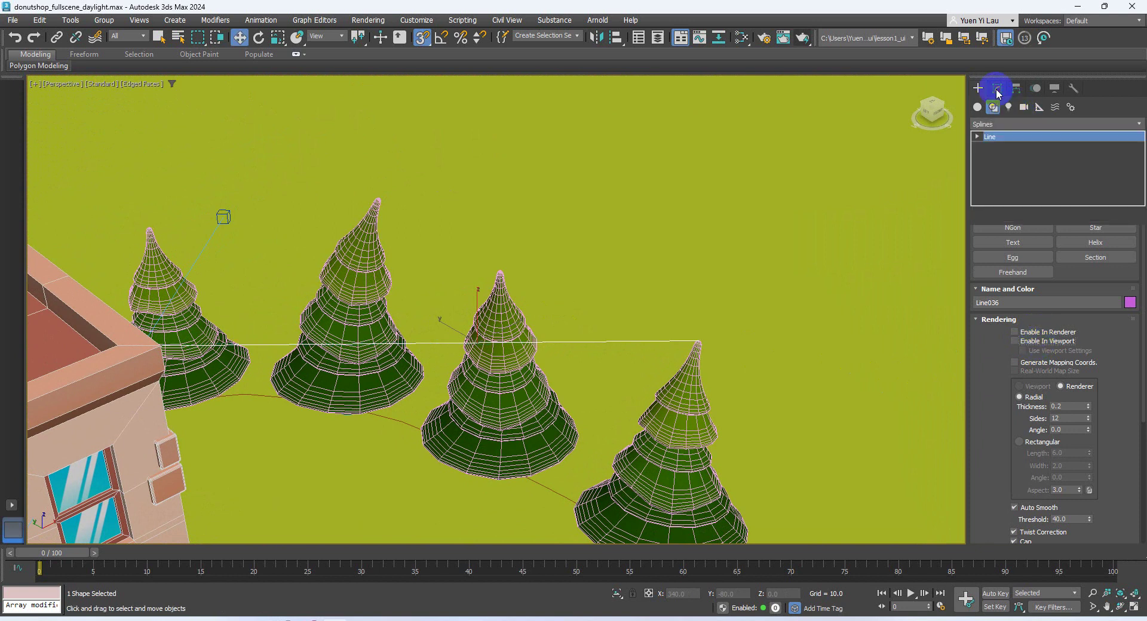
pyautogui.click(989, 136)
pyautogui.click(997, 146)
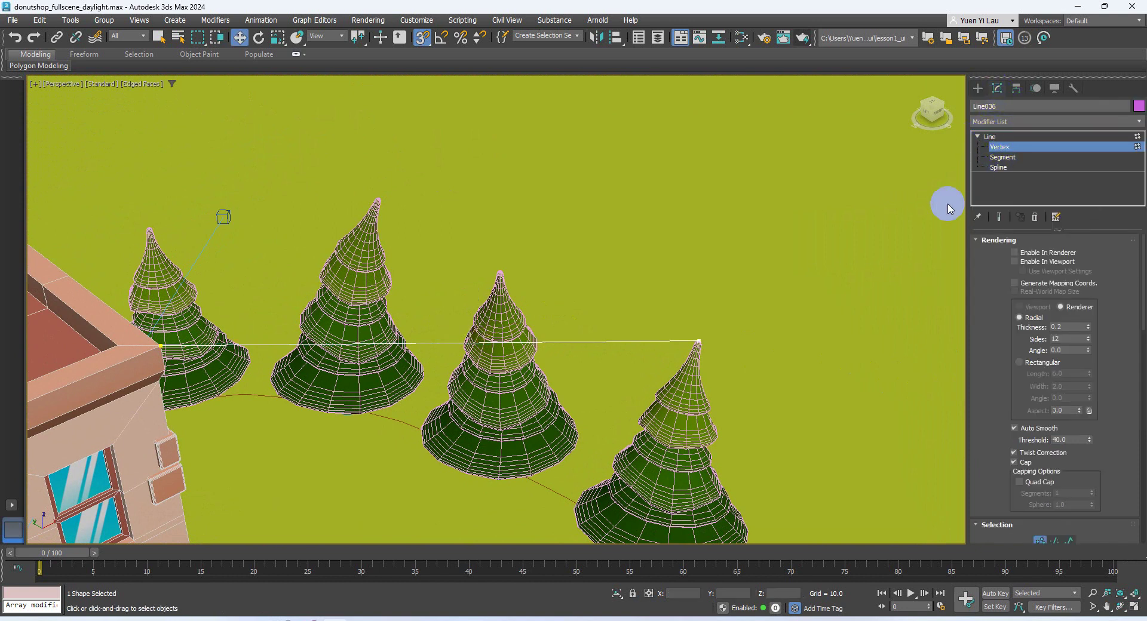
pyautogui.click(698, 342)
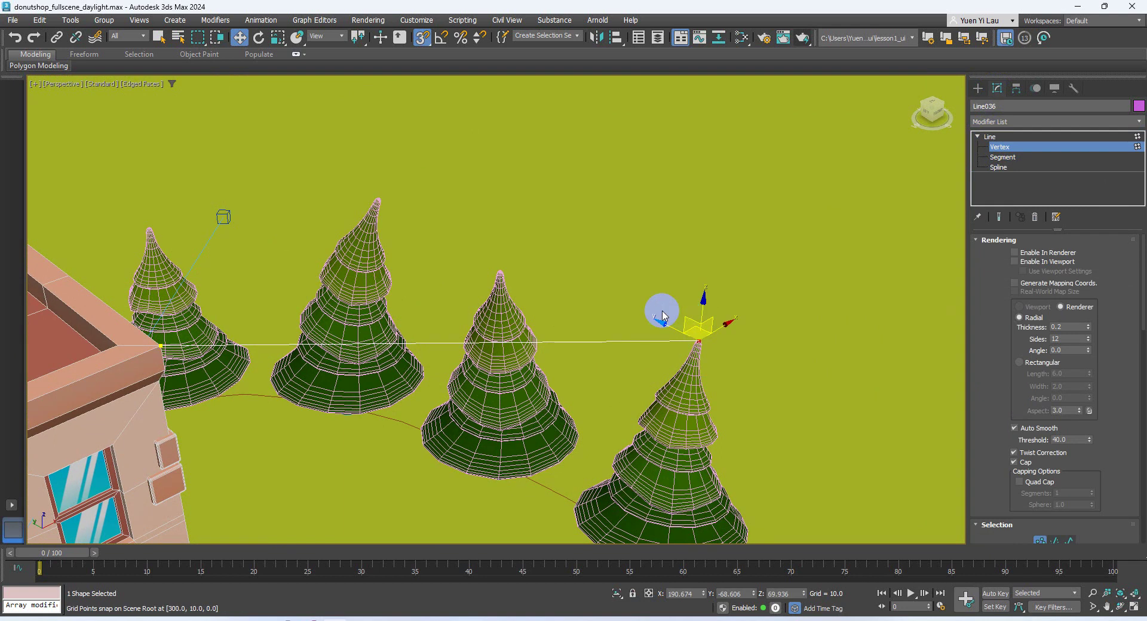
pyautogui.click(422, 42)
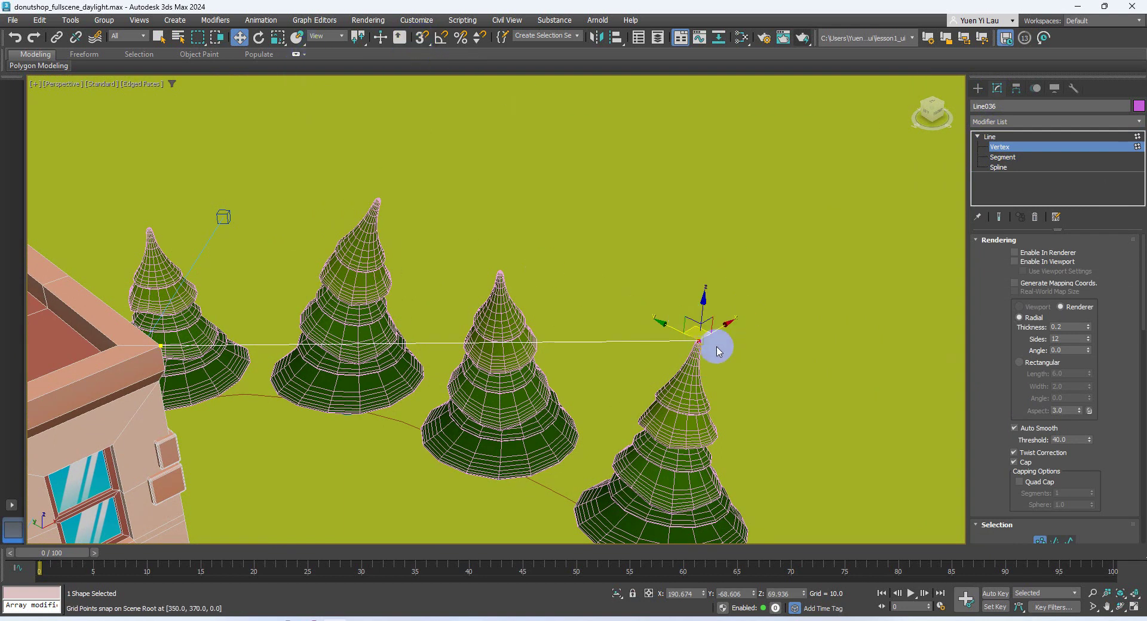
pyautogui.rightClick(694, 340)
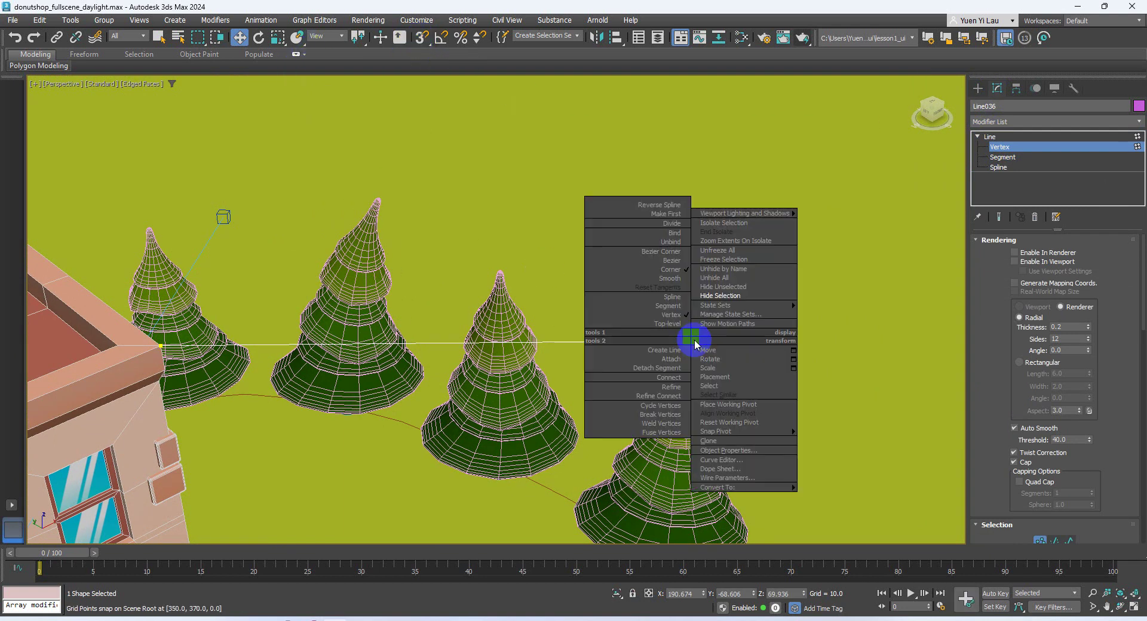
pyautogui.click(665, 270)
# Convert the line's vertex at the shop's roof corner to Bezier.
pyautogui.click(159, 344)
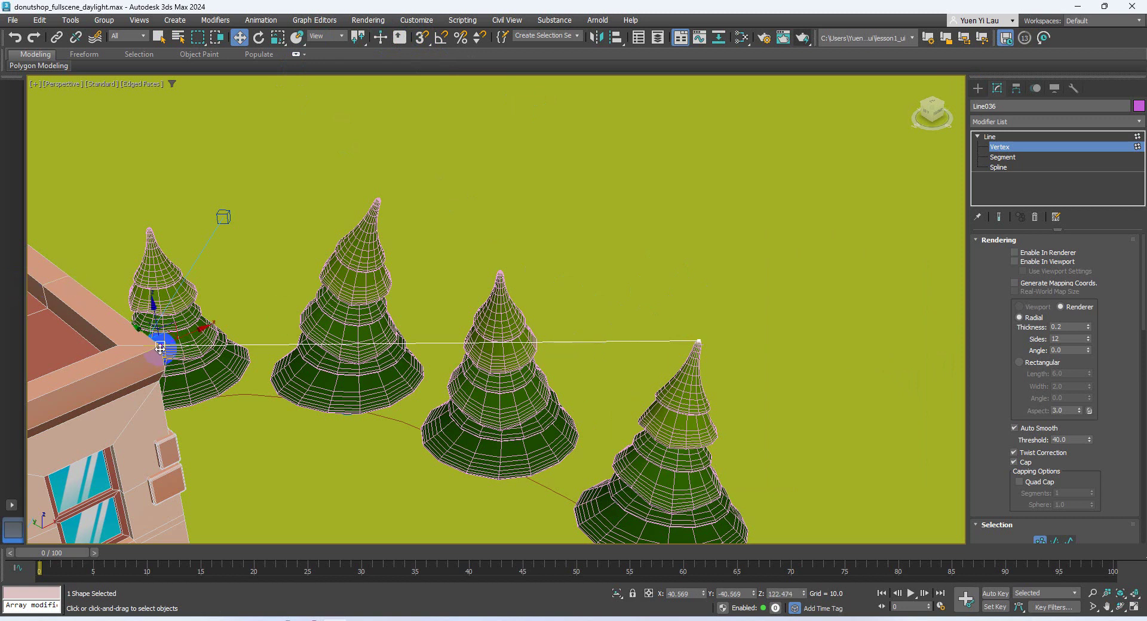
pyautogui.rightClick(159, 343)
pyautogui.click(130, 274)
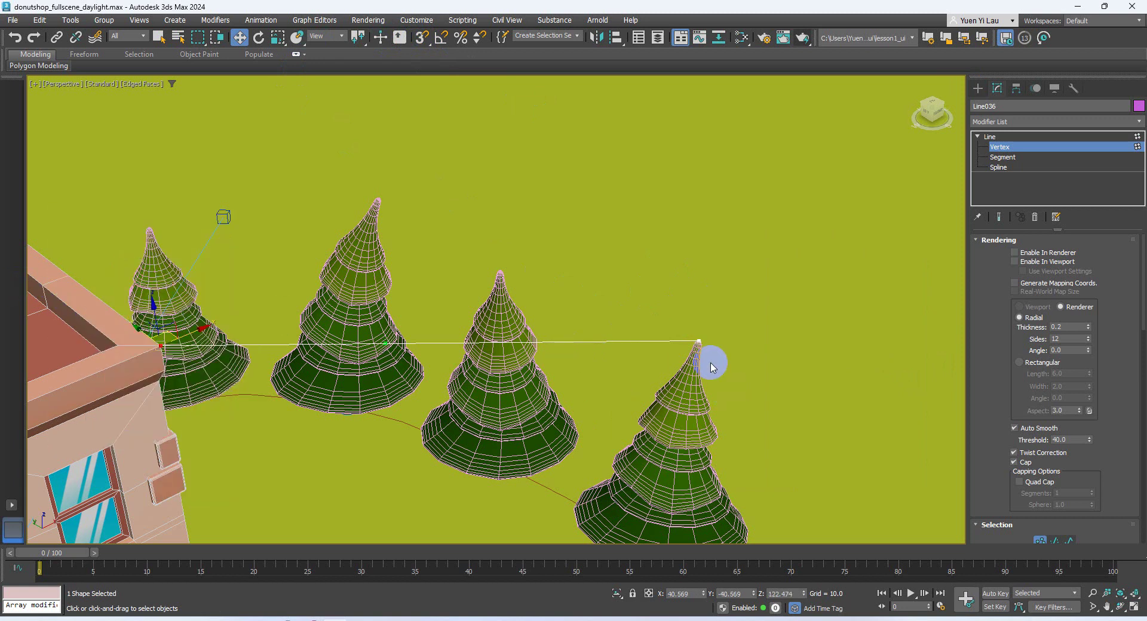
pyautogui.click(235, 352)
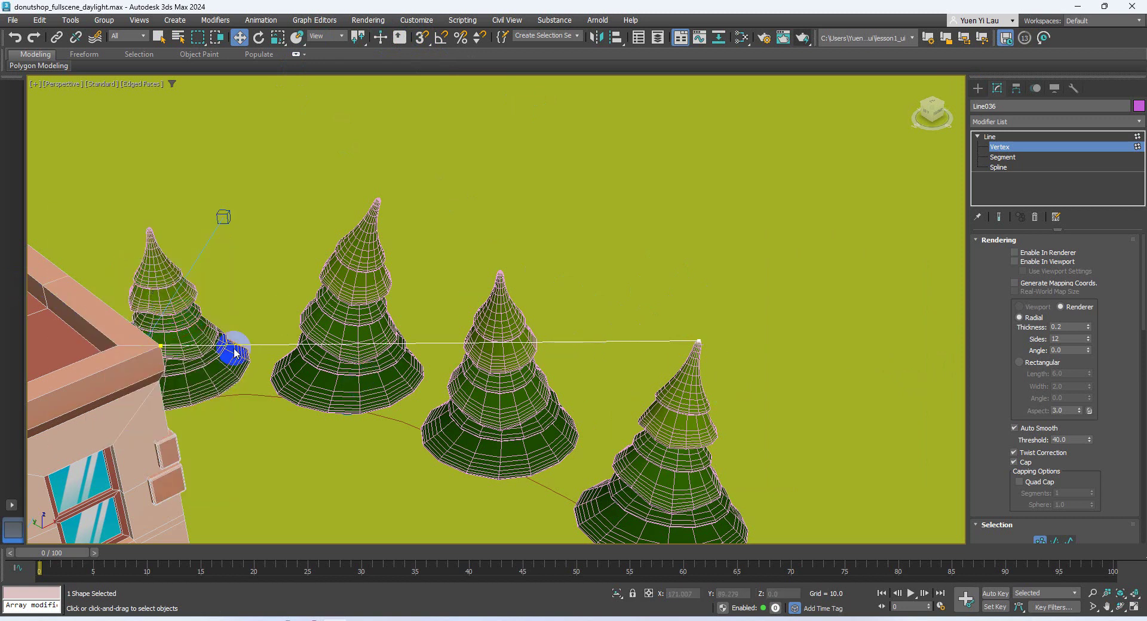
pyautogui.click(161, 345)
pyautogui.click(386, 344)
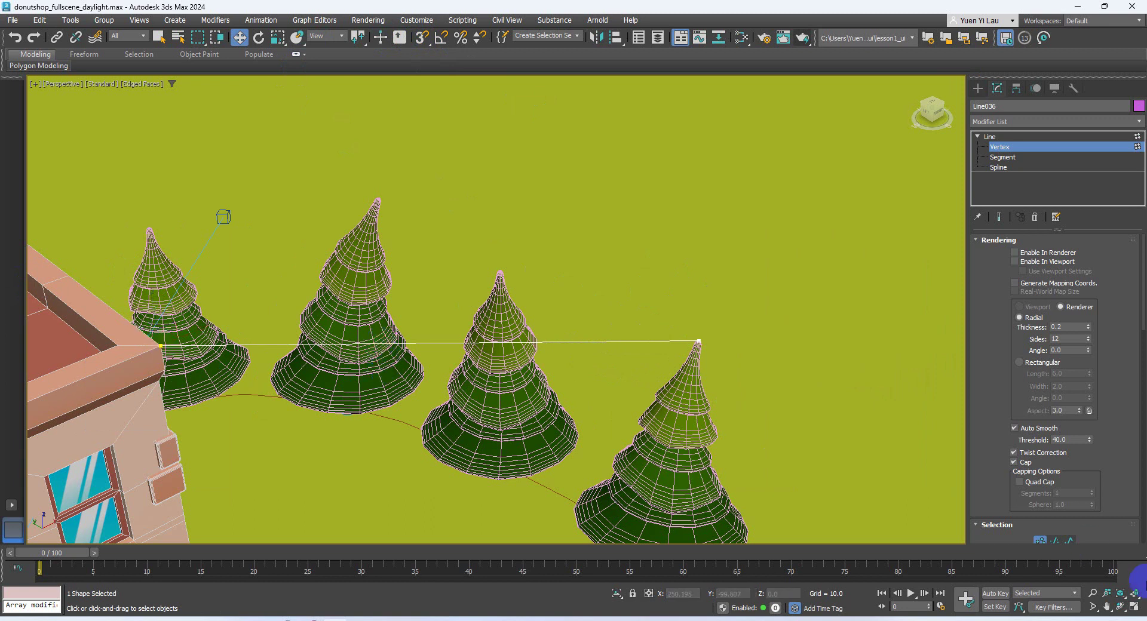
# In the Front view, pull both vertices' Bezier handles down so the line sags between roof and tree, and leave vertex editing.
pyautogui.click(1134, 608)
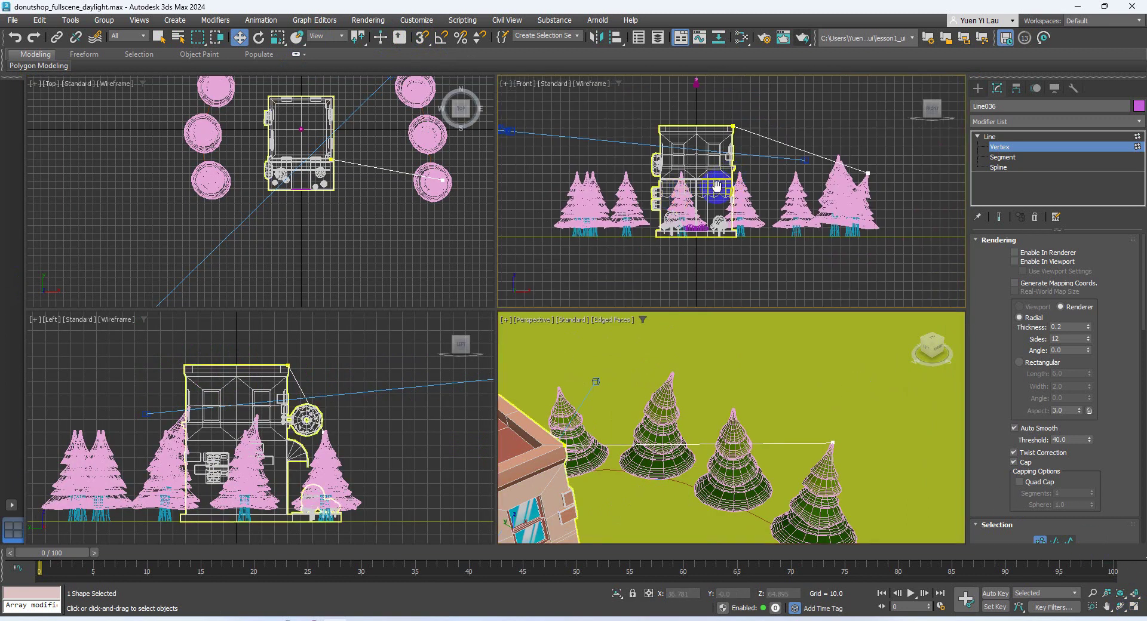
pyautogui.moveTo(717, 187); pyautogui.dragTo(692, 233, button='middle')
pyautogui.scroll(3, 691, 221)
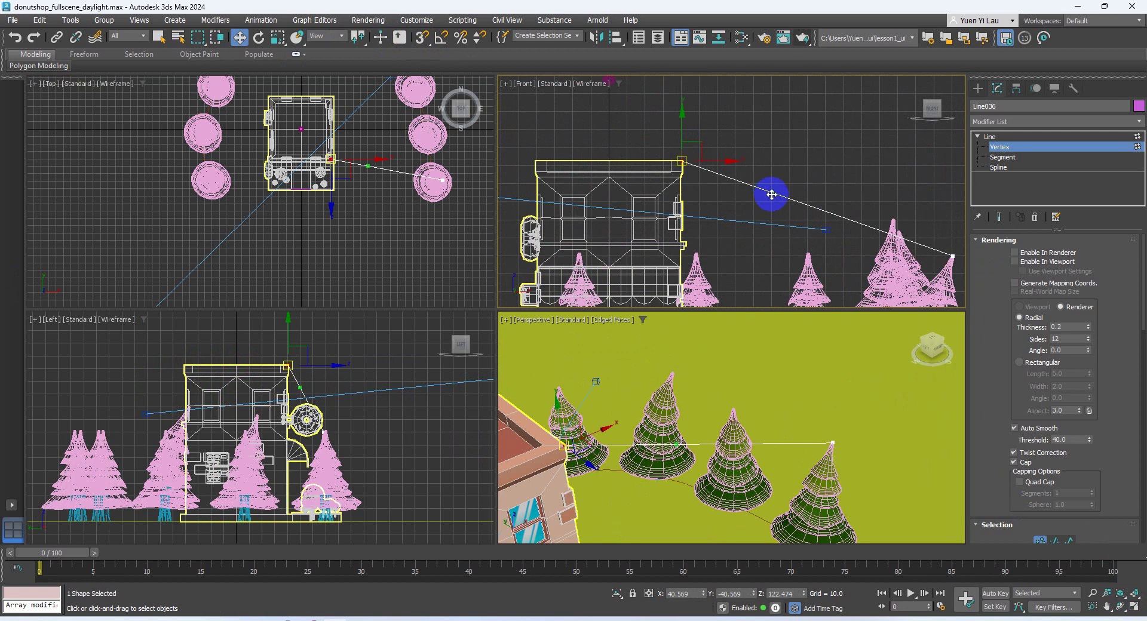
pyautogui.click(682, 161)
pyautogui.moveTo(765, 187); pyautogui.dragTo(773, 249)
pyautogui.moveTo(823, 247); pyautogui.dragTo(734, 215, button='middle')
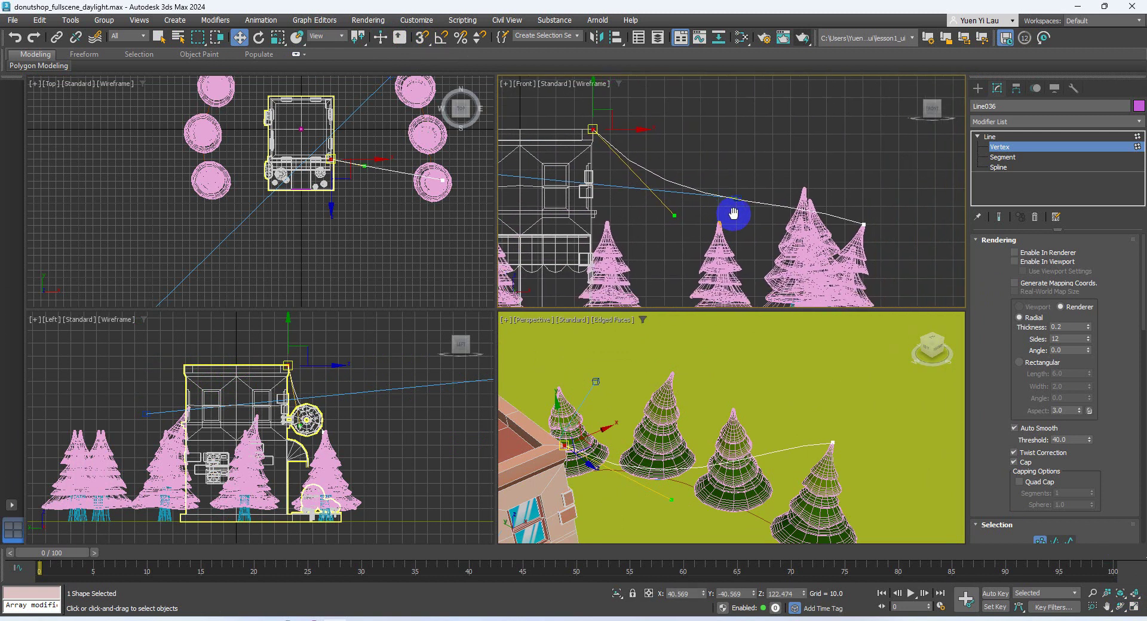
pyautogui.click(863, 224)
pyautogui.moveTo(773, 193); pyautogui.dragTo(762, 241)
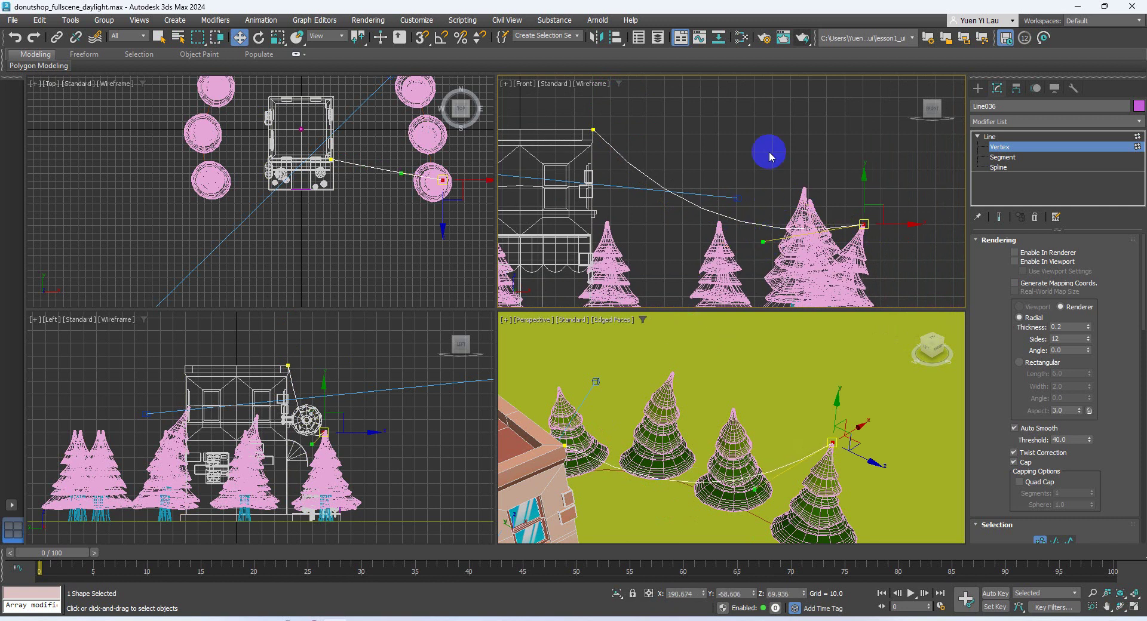
pyautogui.click(1035, 147)
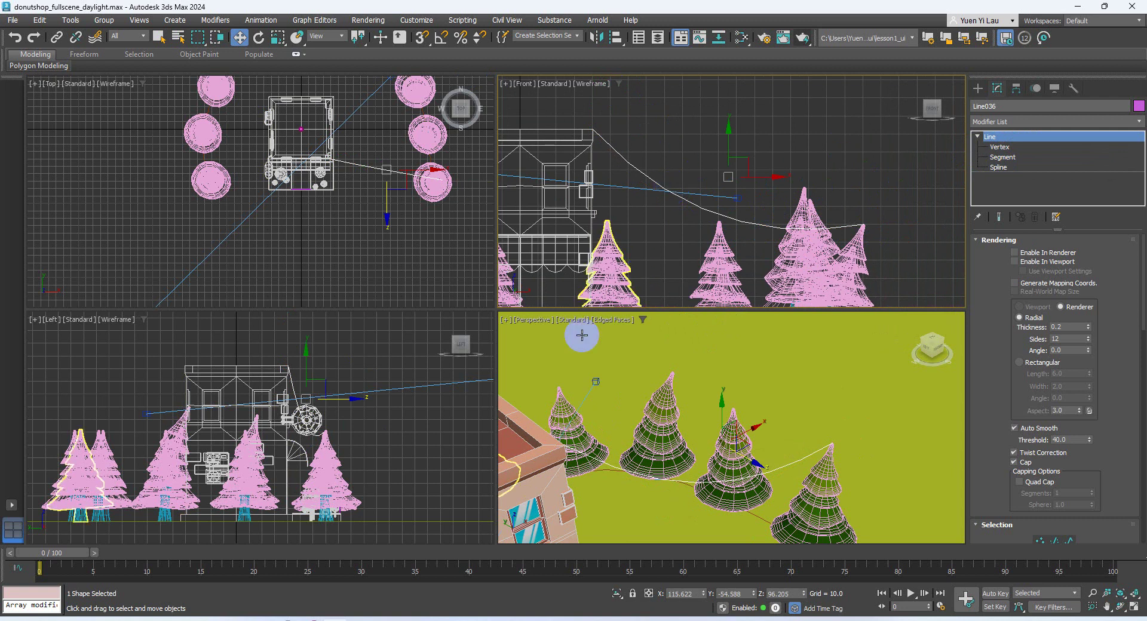
# Select the original bulb group and start the Spacing Tool with the new sagging line between roof corner and treetop as its path.
pyautogui.scroll(3, 576, 346)
pyautogui.click(514, 358)
pyautogui.click(45, 66)
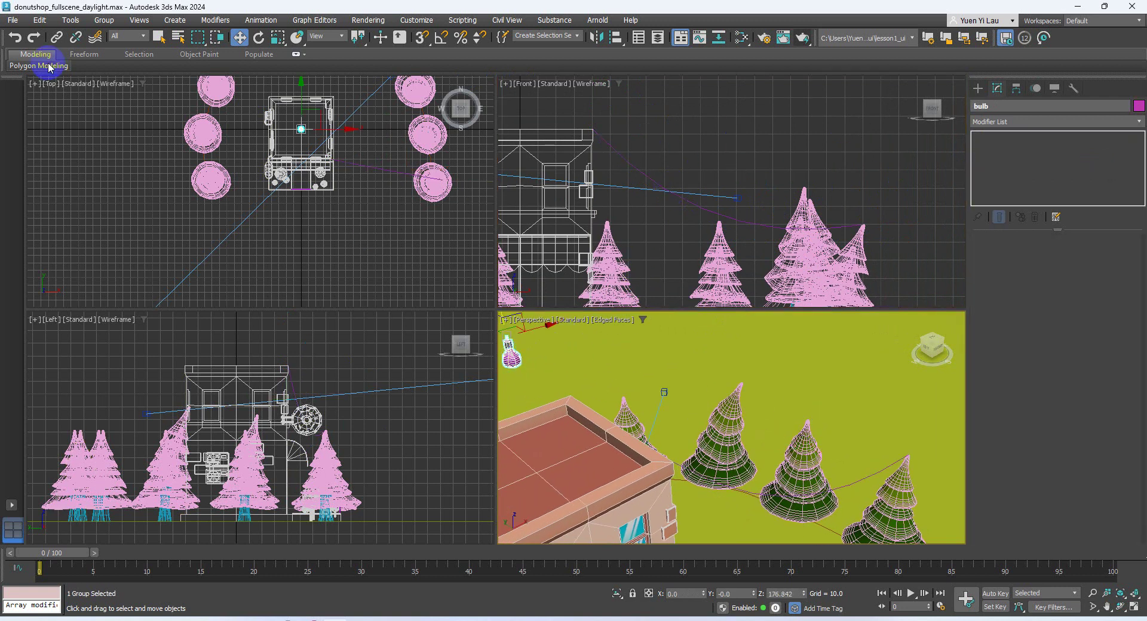
pyautogui.click(70, 20)
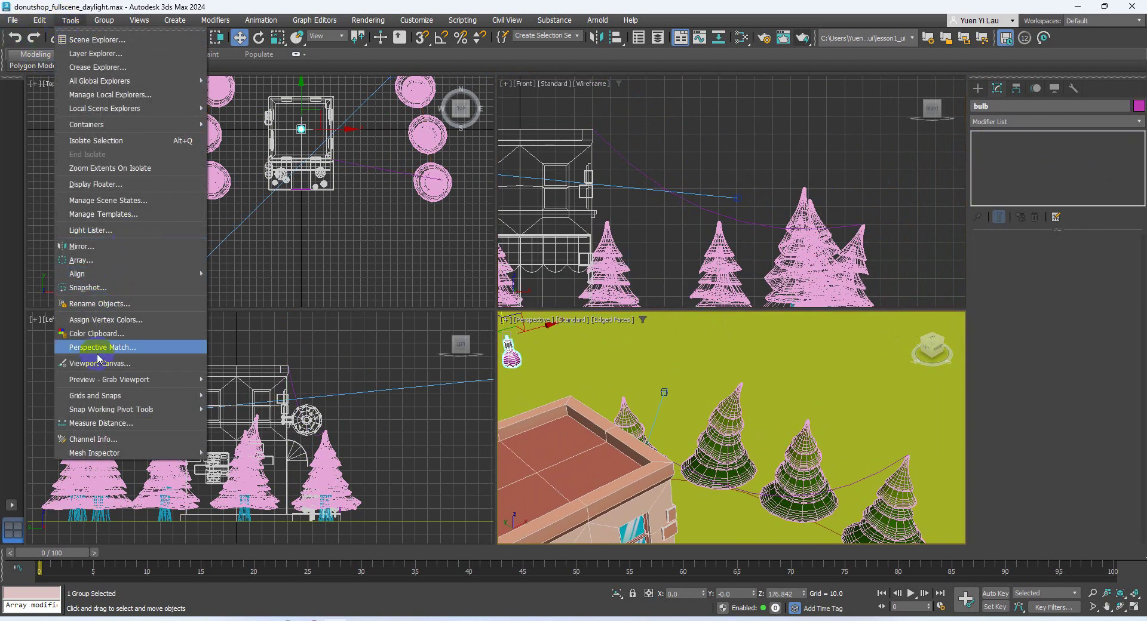
pyautogui.click(120, 276)
pyautogui.click(272, 301)
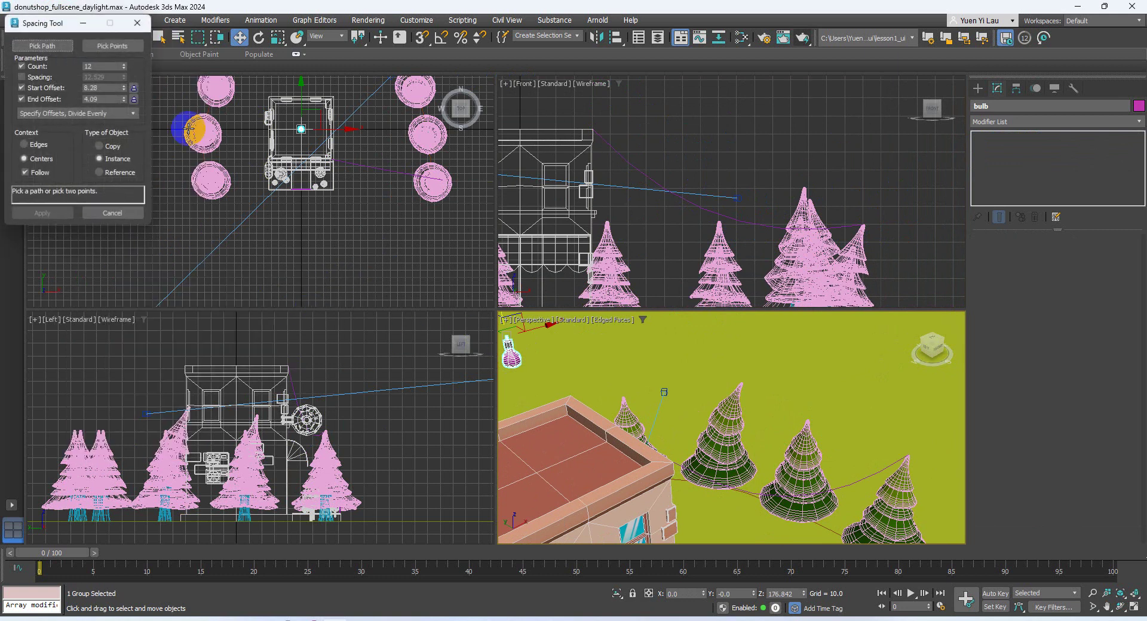
pyautogui.click(52, 49)
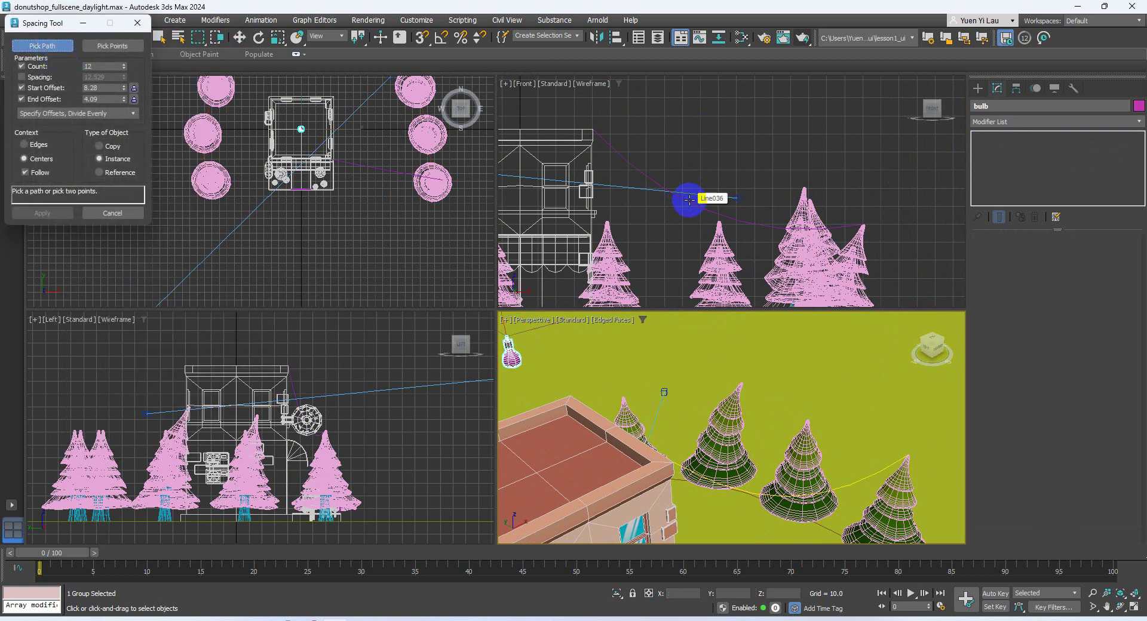
pyautogui.click(689, 200)
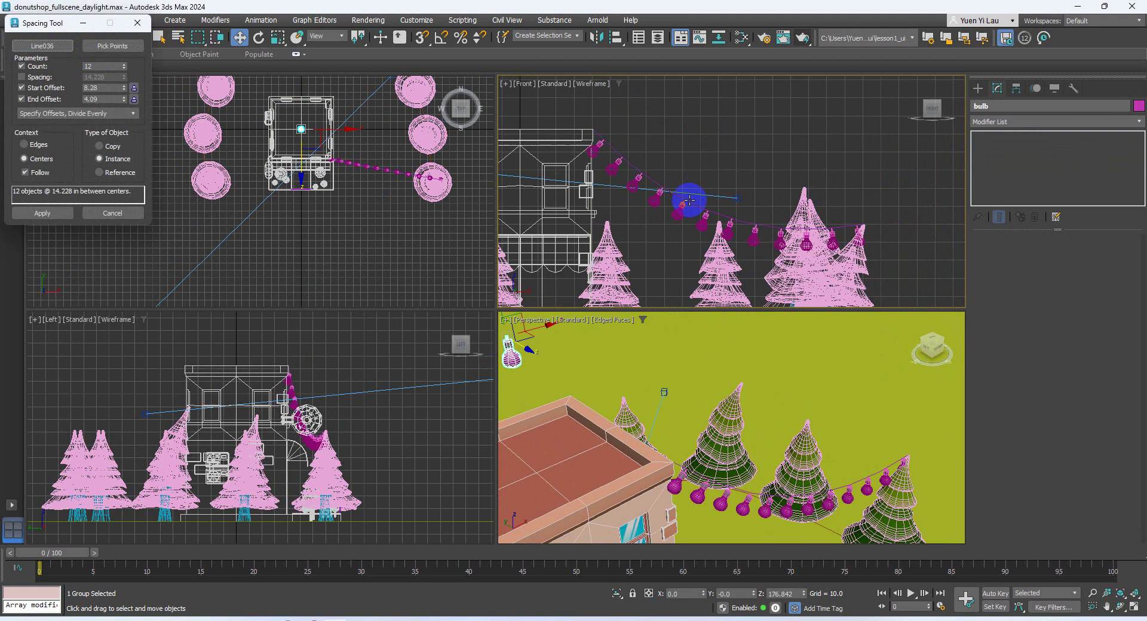
# Set the bulb spacing to a count of 13 with both the start offset and end offset at 15.
pyautogui.moveTo(125, 65)
pyautogui.mouseDown()
pyautogui.moveTo(123, 46)
pyautogui.moveTo(125, 63)
pyautogui.mouseUp()
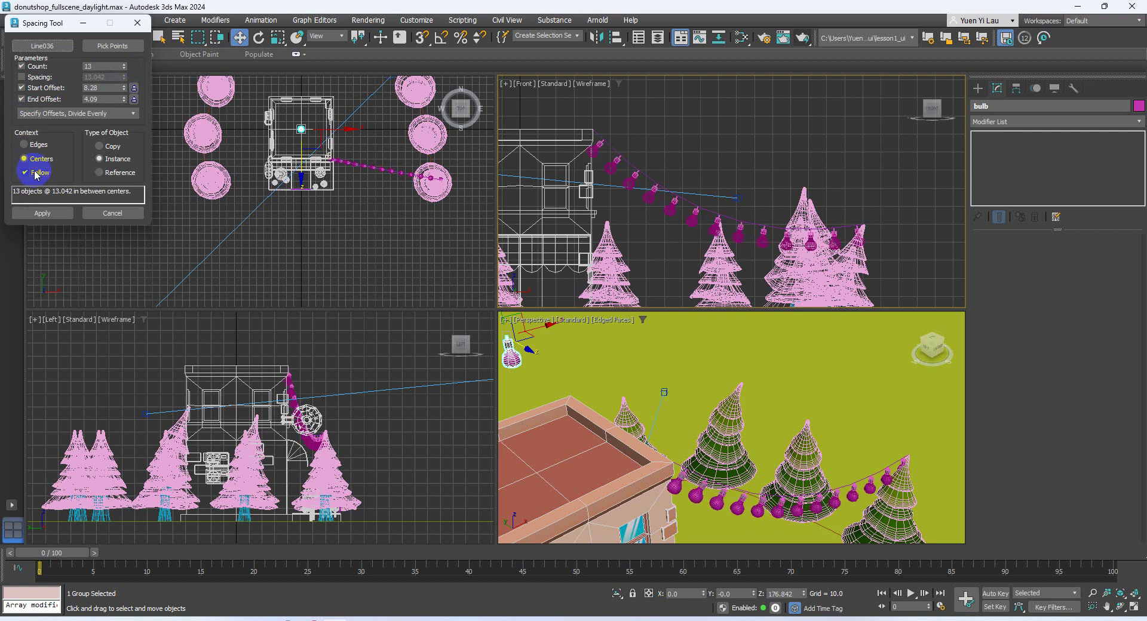
pyautogui.click(46, 88)
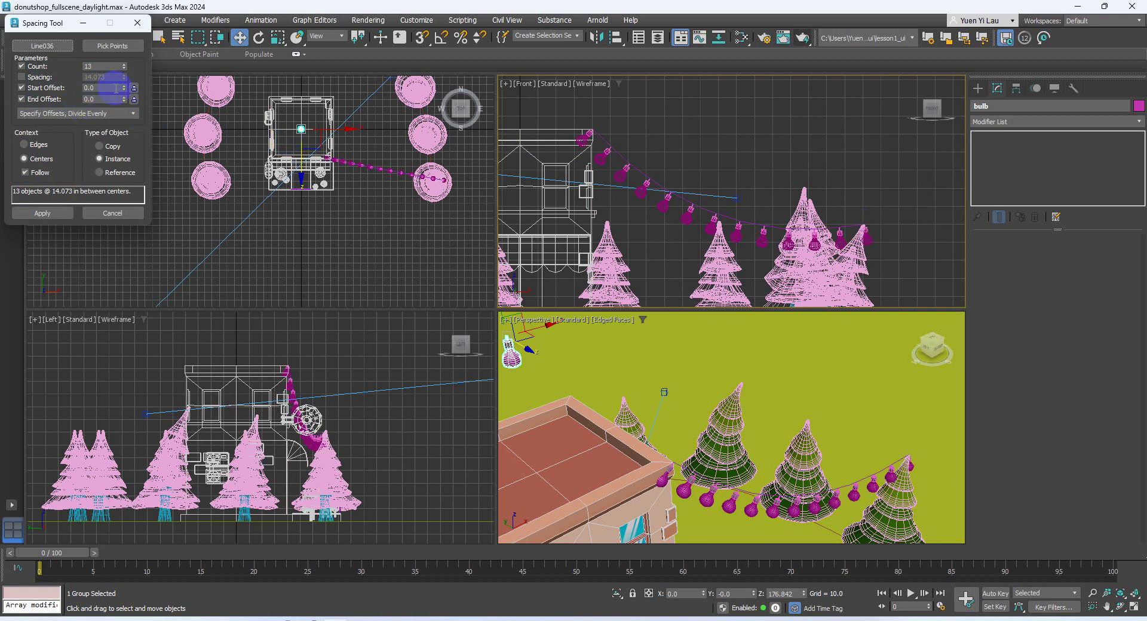
pyautogui.moveTo(123, 72); pyautogui.dragTo(209, 609)
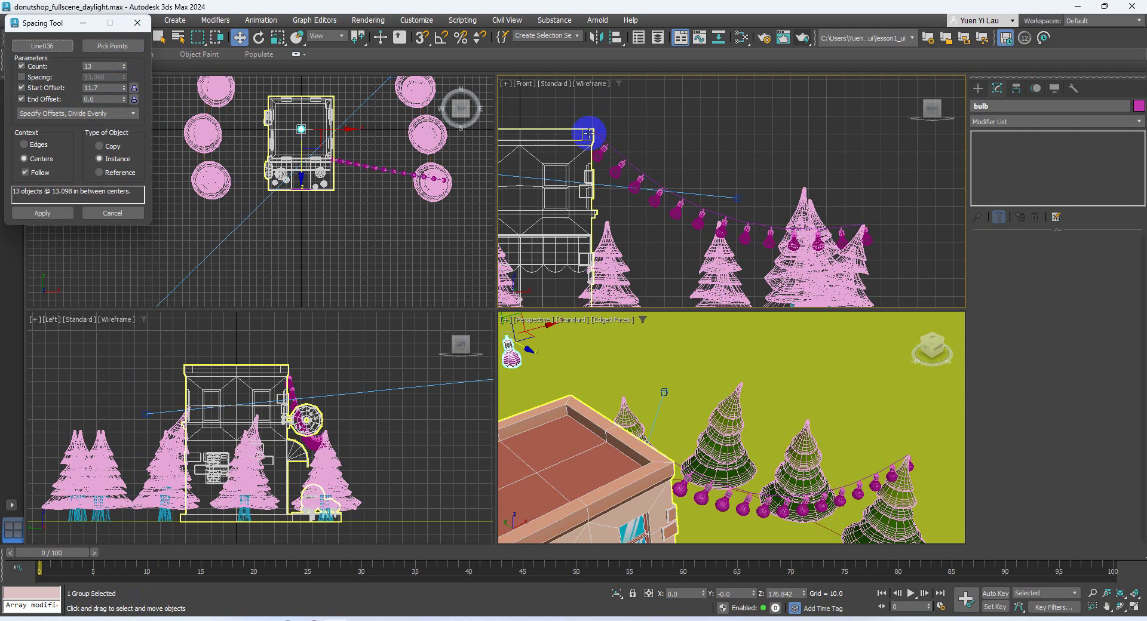
pyautogui.moveTo(126, 74); pyautogui.dragTo(104, 84)
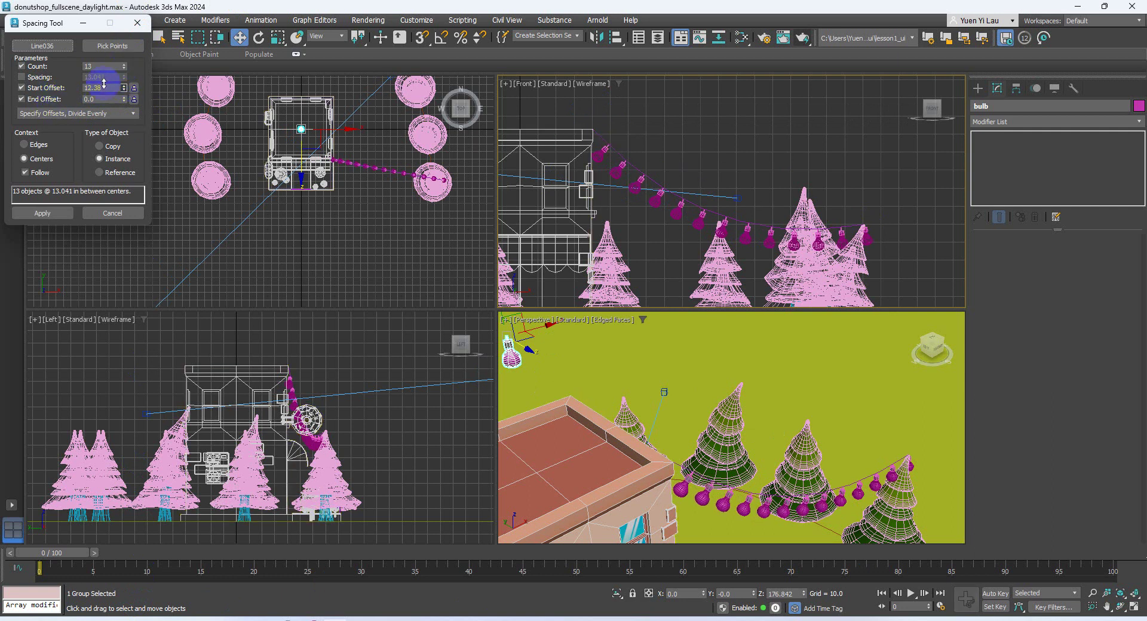
pyautogui.write('15')
pyautogui.press('Return')
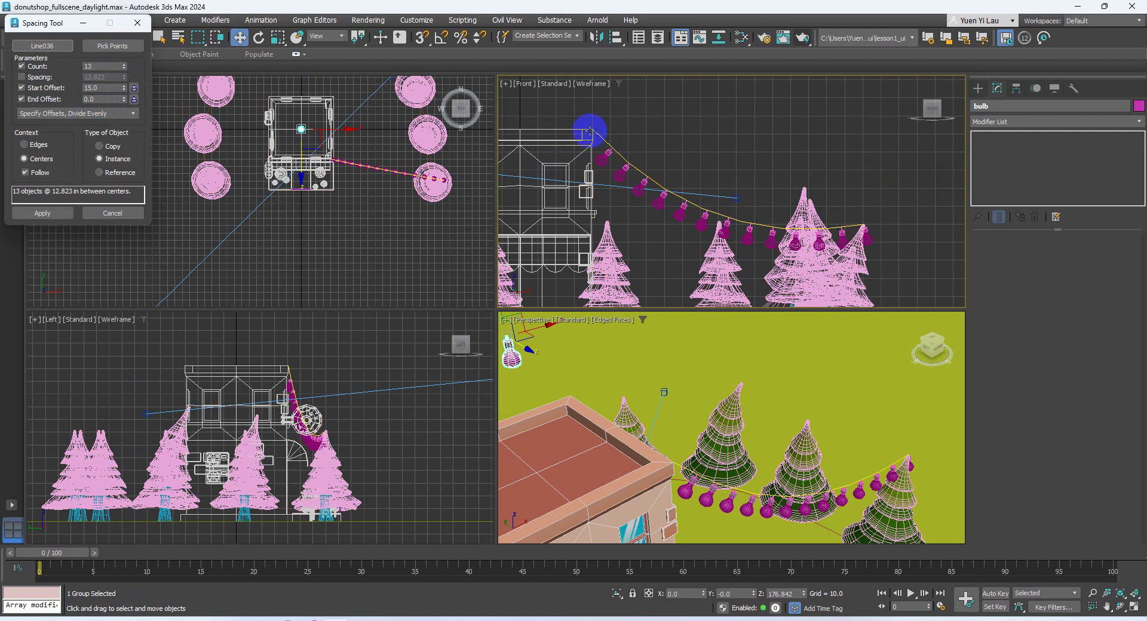
pyautogui.write('1')
pyautogui.press('Return')
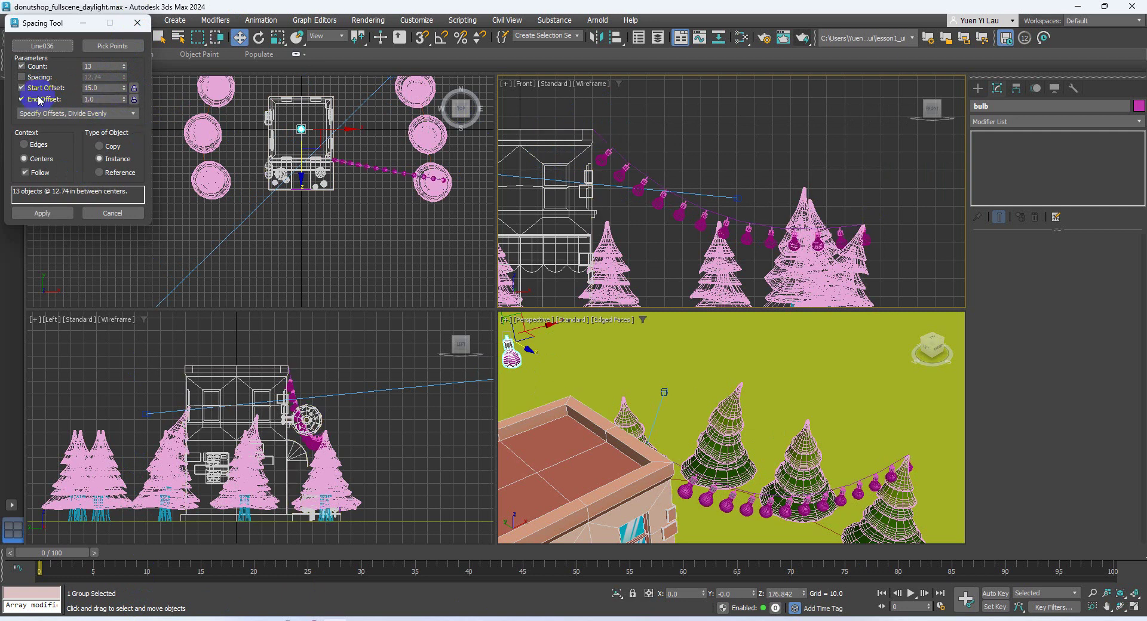
pyautogui.write('15')
pyautogui.press('Return')
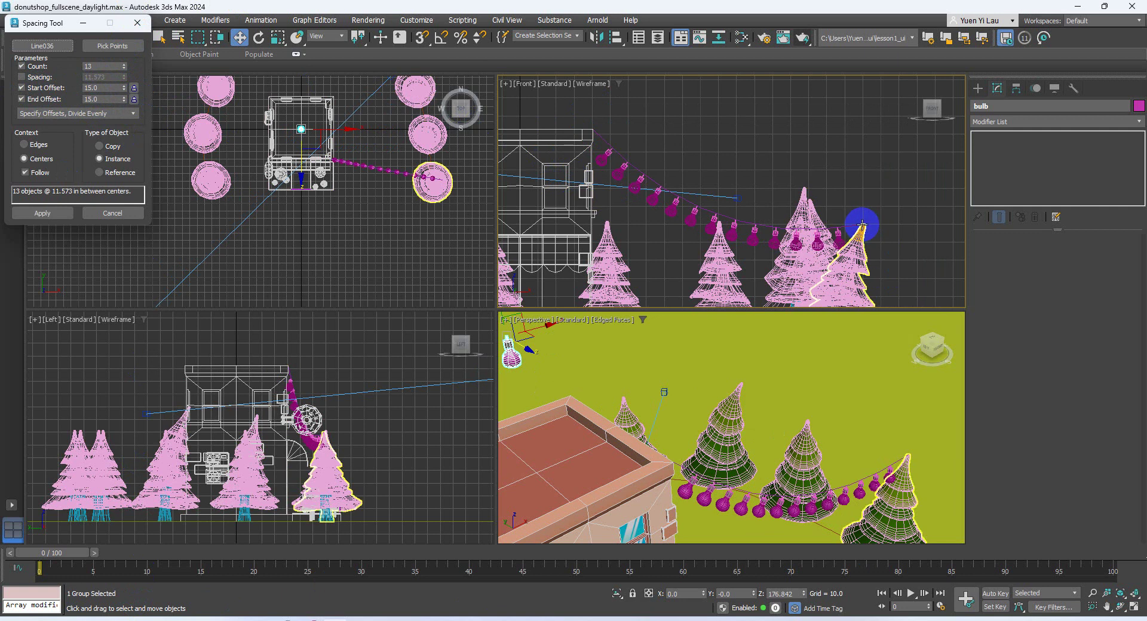
# Set the count to 10, apply the bulb instances along the line and close the Spacing Tool.
pyautogui.moveTo(125, 71); pyautogui.dragTo(111, 87)
pyautogui.click(125, 70)
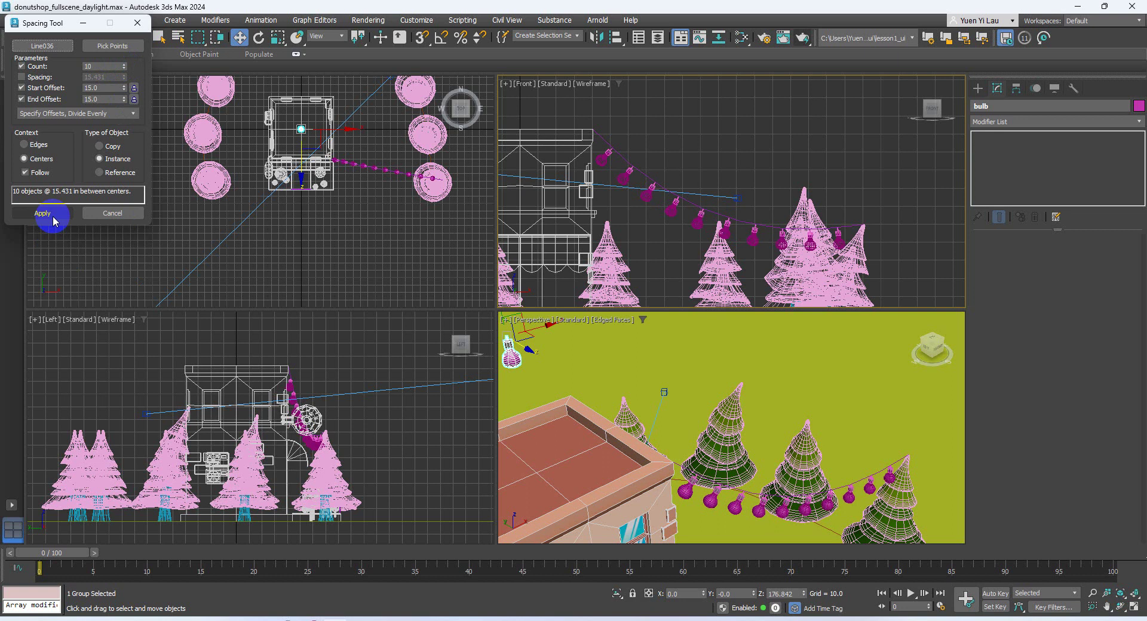
pyautogui.click(42, 213)
pyautogui.click(137, 23)
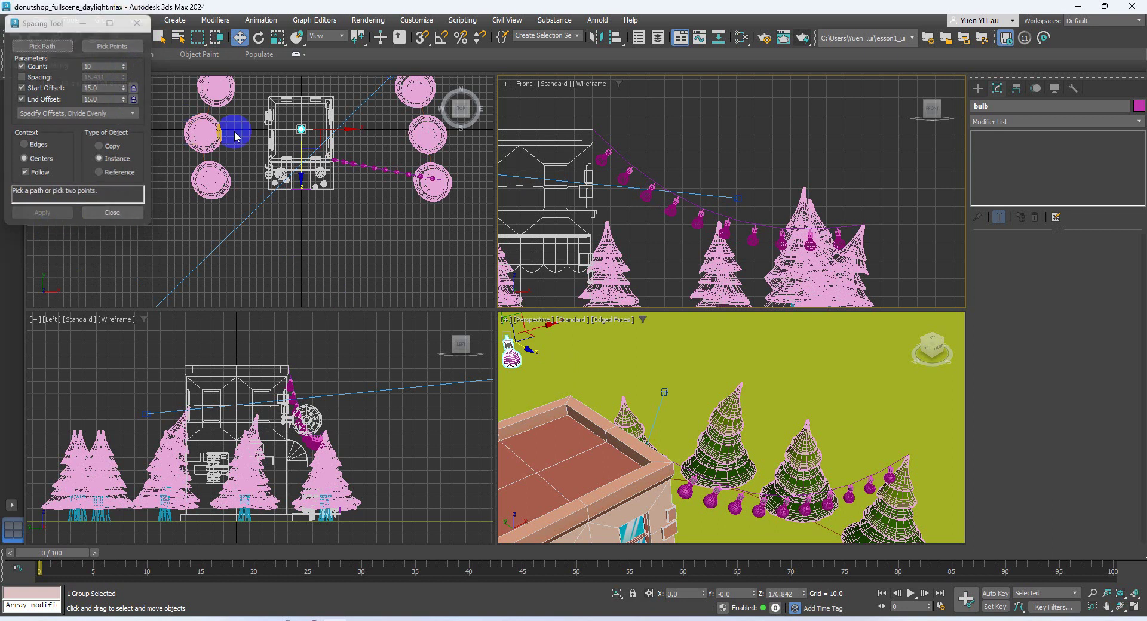
# Hide the original bulb floating above the shop roof.
pyautogui.click(512, 359)
pyautogui.rightClick(513, 358)
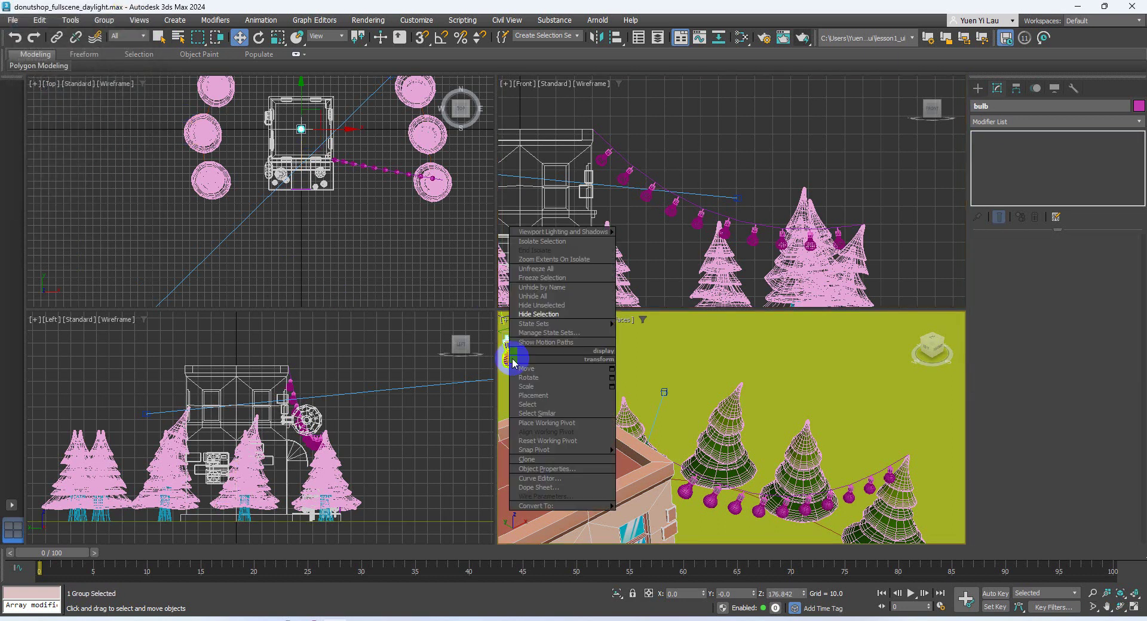
pyautogui.click(545, 317)
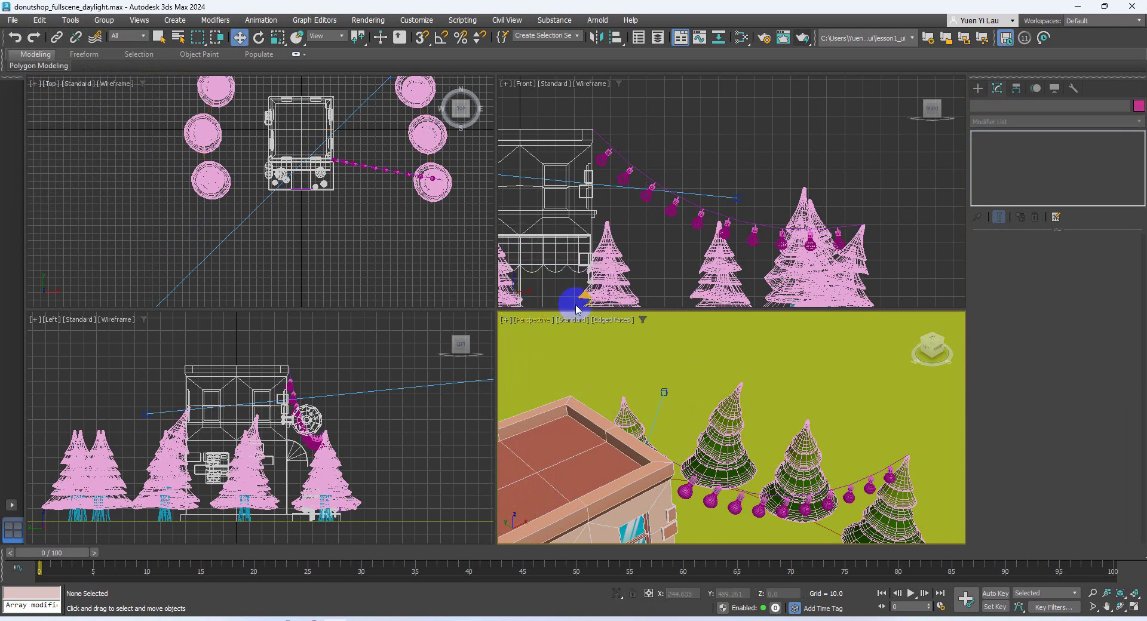
# Add two Arnold Standard Surface materials side by side in an empty area of the Slate Material Editor's node view.
pyautogui.click(741, 38)
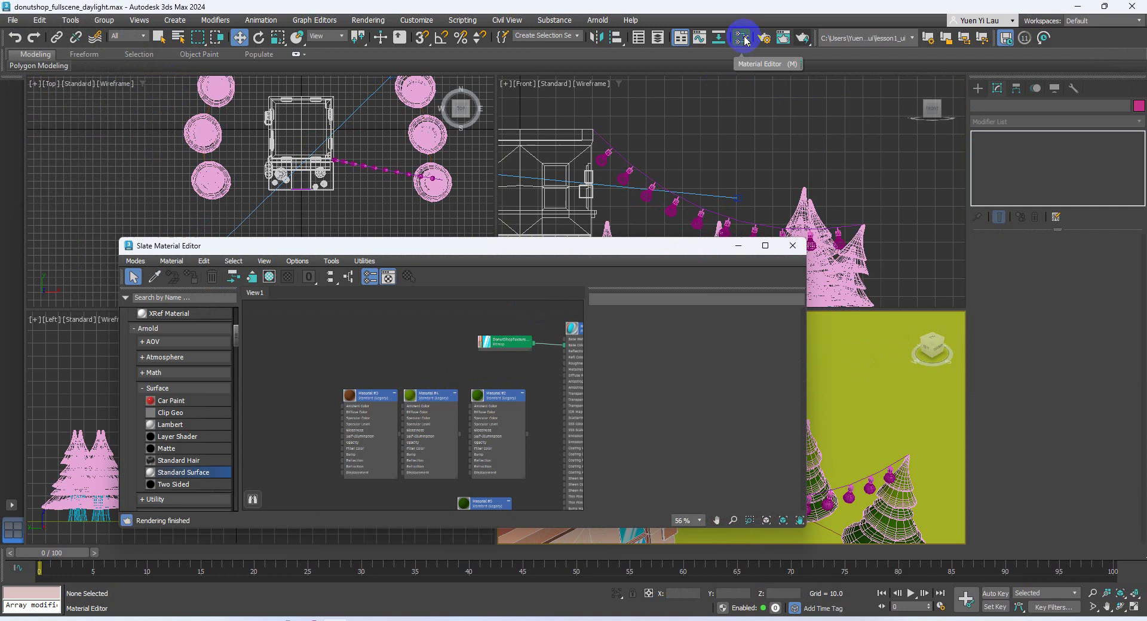
pyautogui.moveTo(309, 455); pyautogui.dragTo(285, 421, button='middle')
pyautogui.scroll(-3, 157, 441)
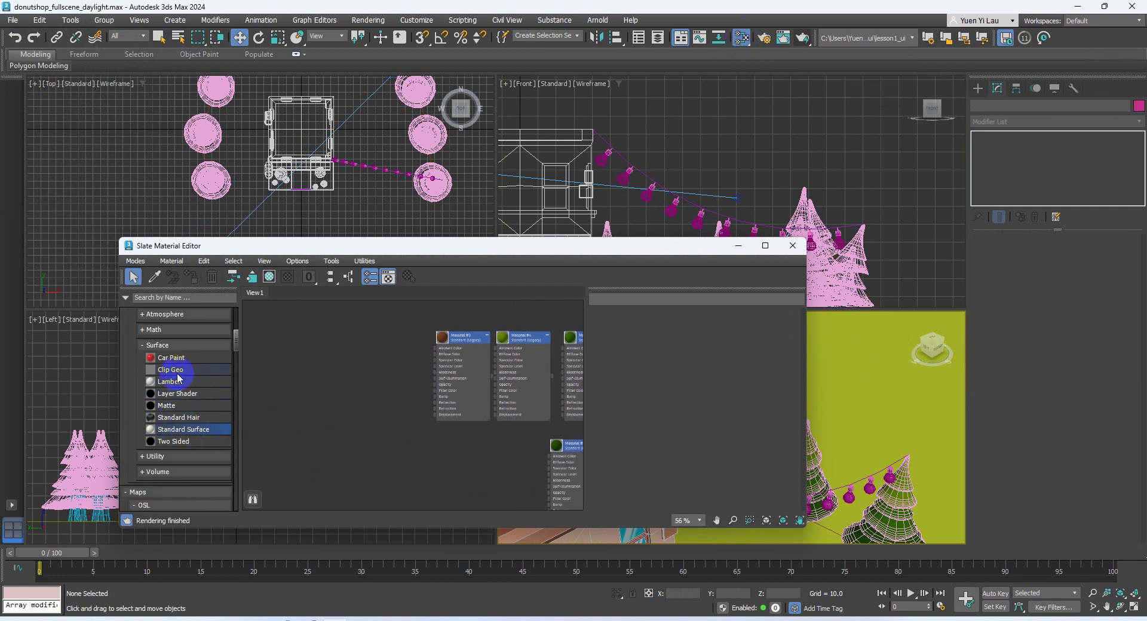
pyautogui.scroll(2, 178, 375)
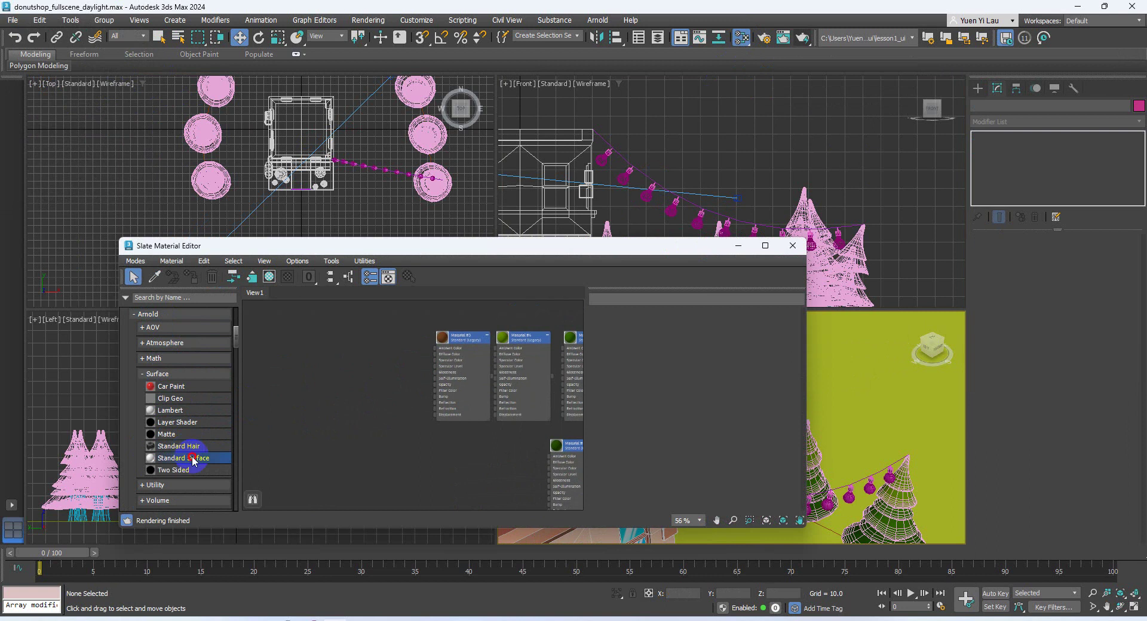
pyautogui.moveTo(197, 458); pyautogui.dragTo(346, 350)
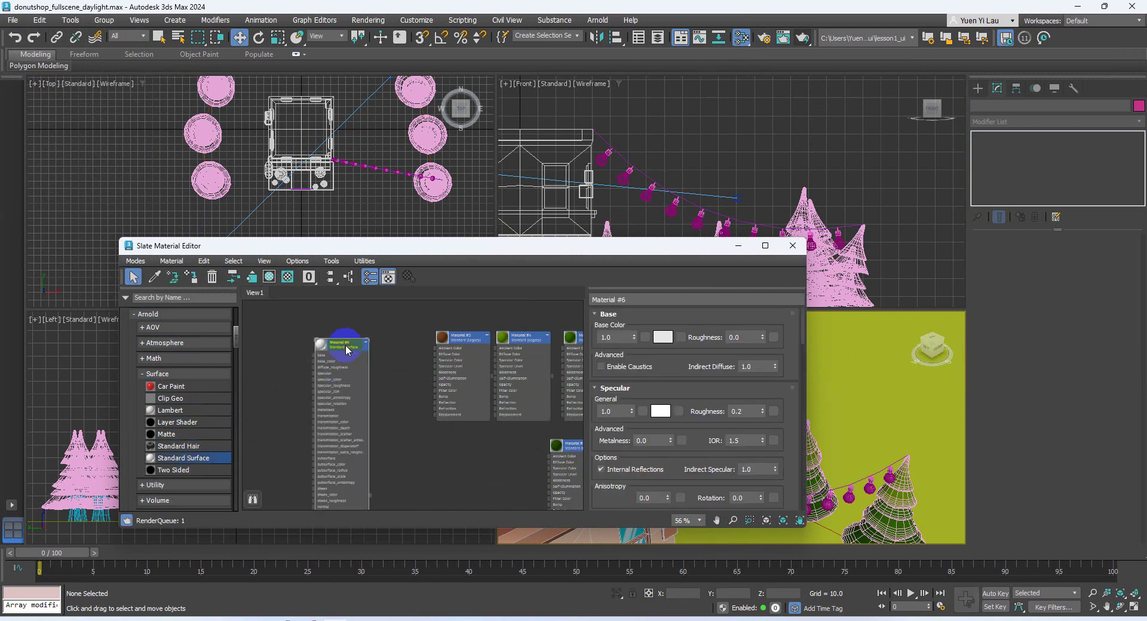
pyautogui.moveTo(195, 460); pyautogui.dragTo(276, 356)
pyautogui.moveTo(351, 382); pyautogui.dragTo(399, 365, button='middle')
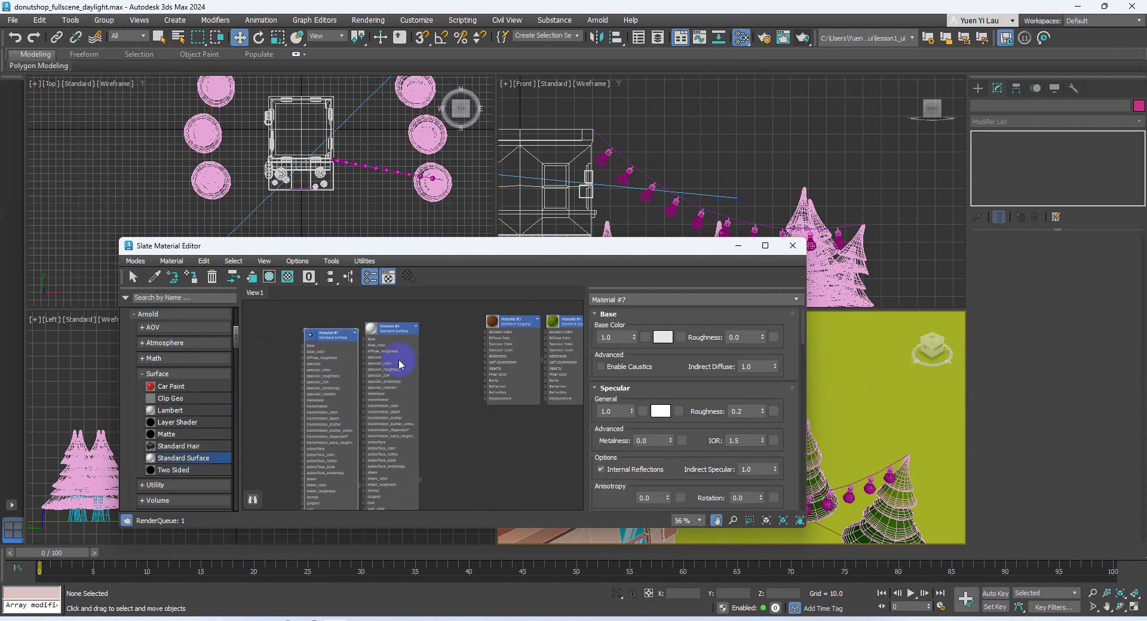
# Set the emission weight of Material #6 to 4.0 and its emission colour to pure red (FF0000).
pyautogui.doubleClick(375, 330)
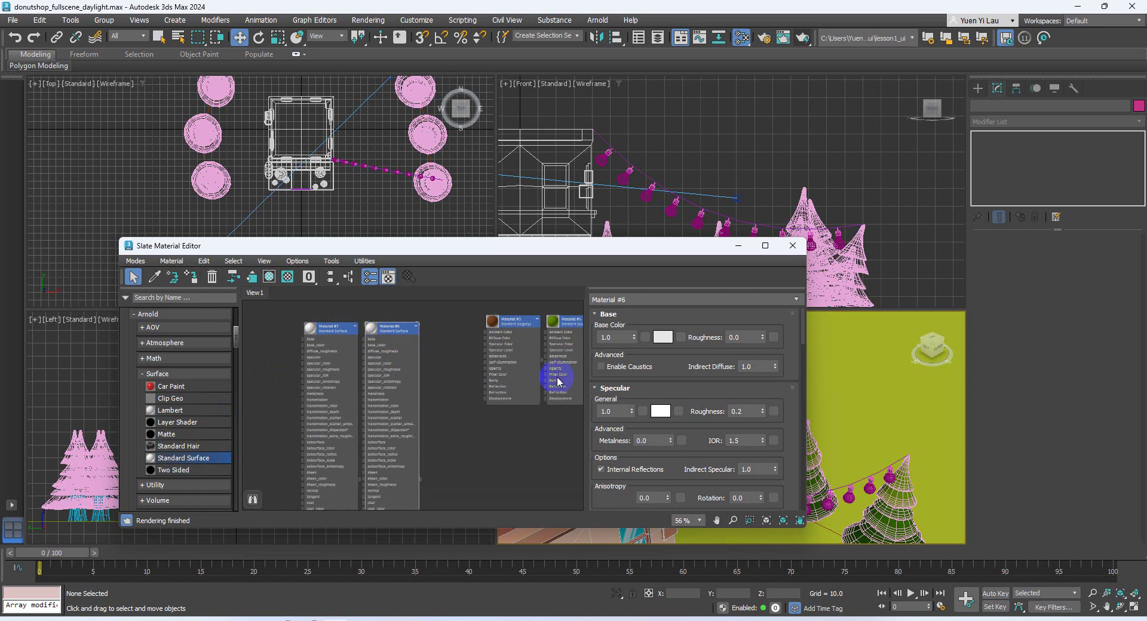
pyautogui.scroll(-15, 687, 430)
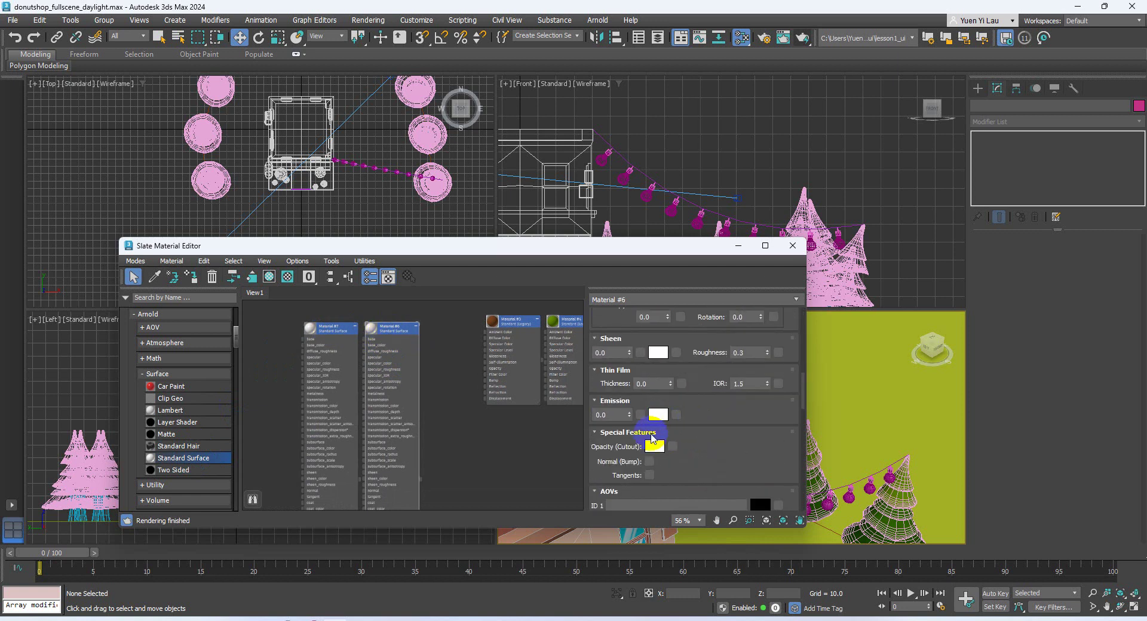
pyautogui.scroll(-3, 614, 385)
pyautogui.scroll(7, 621, 385)
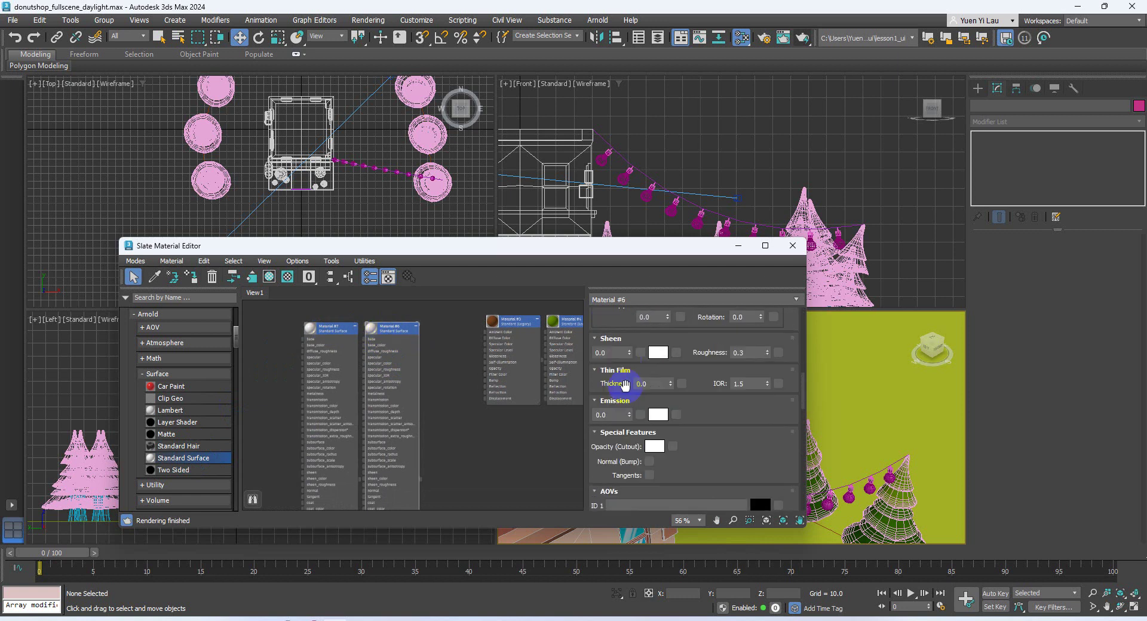
pyautogui.scroll(6, 637, 388)
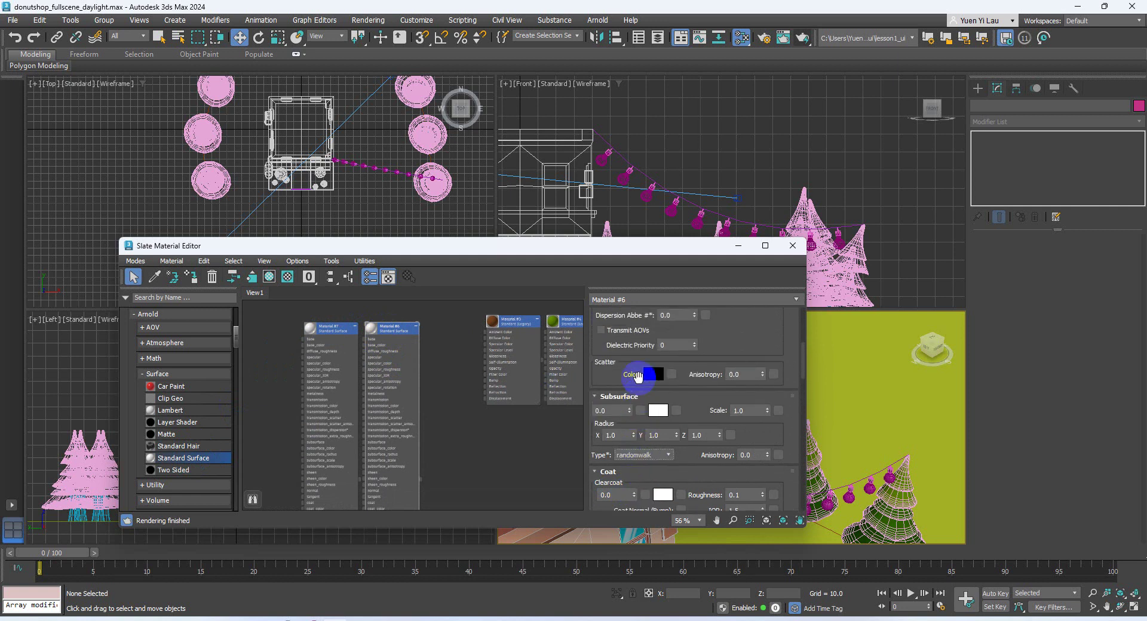
pyautogui.scroll(2, 638, 376)
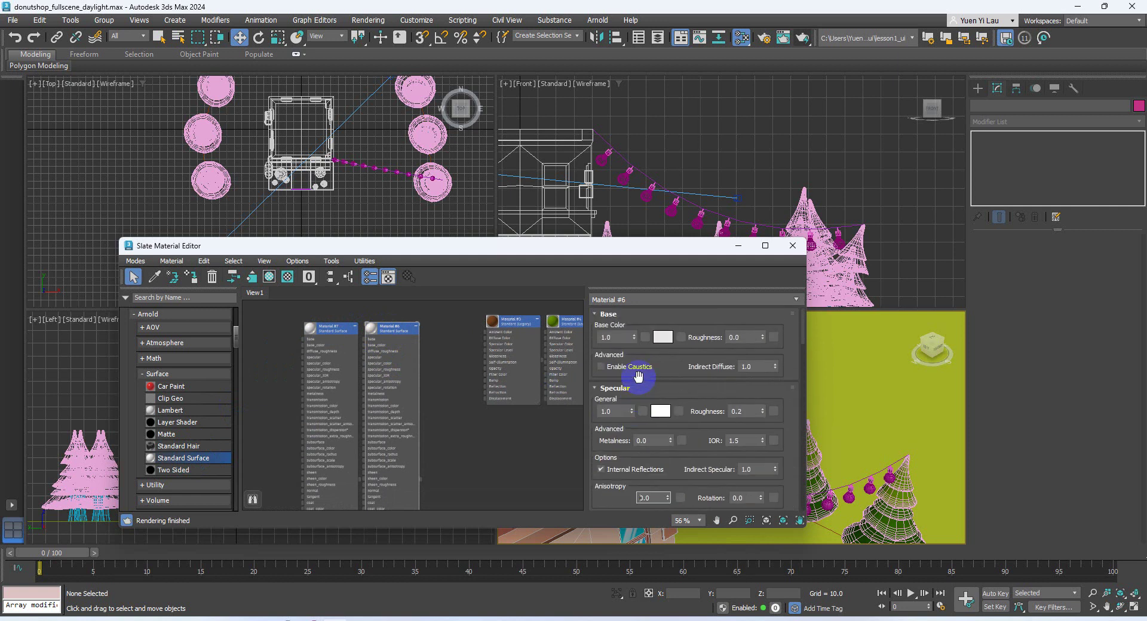
pyautogui.scroll(-10, 638, 376)
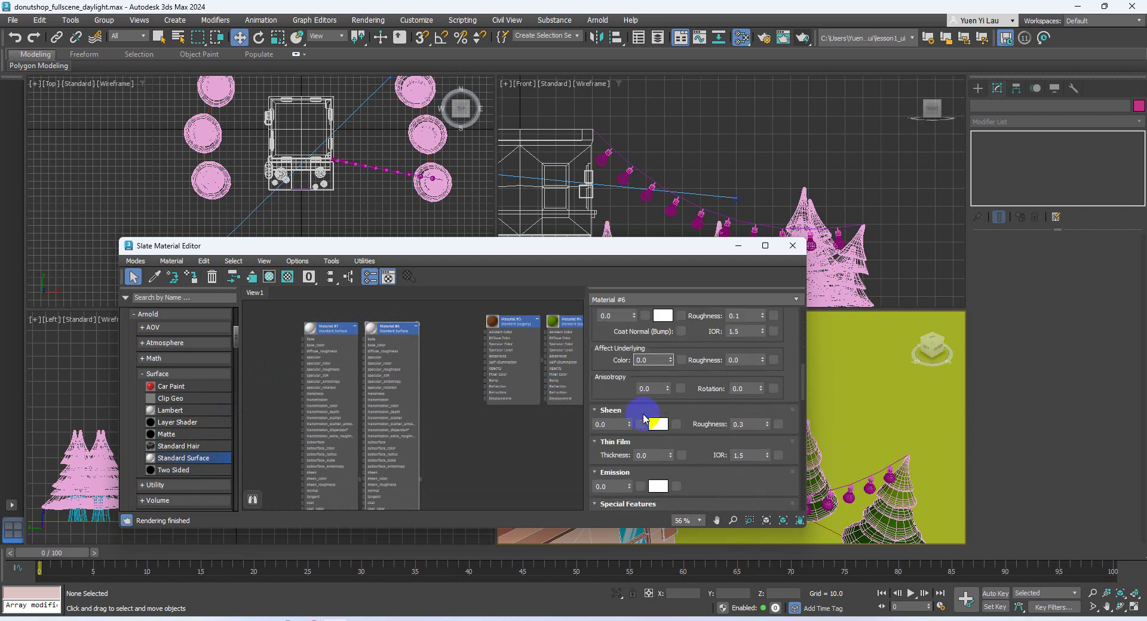
pyautogui.scroll(-1, 644, 419)
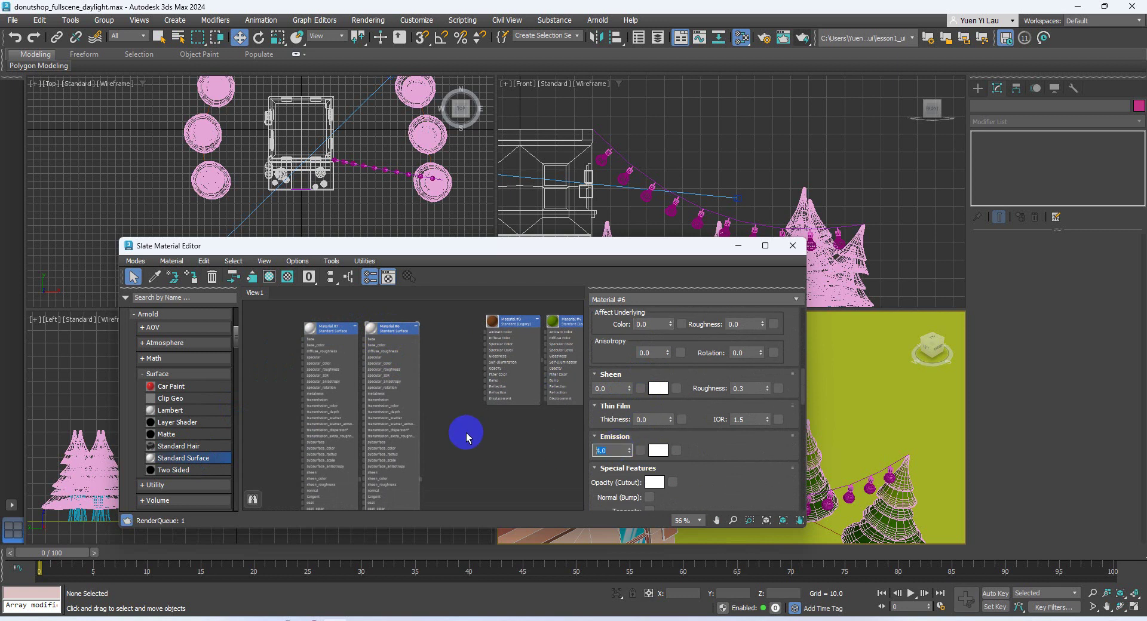
pyautogui.click(657, 450)
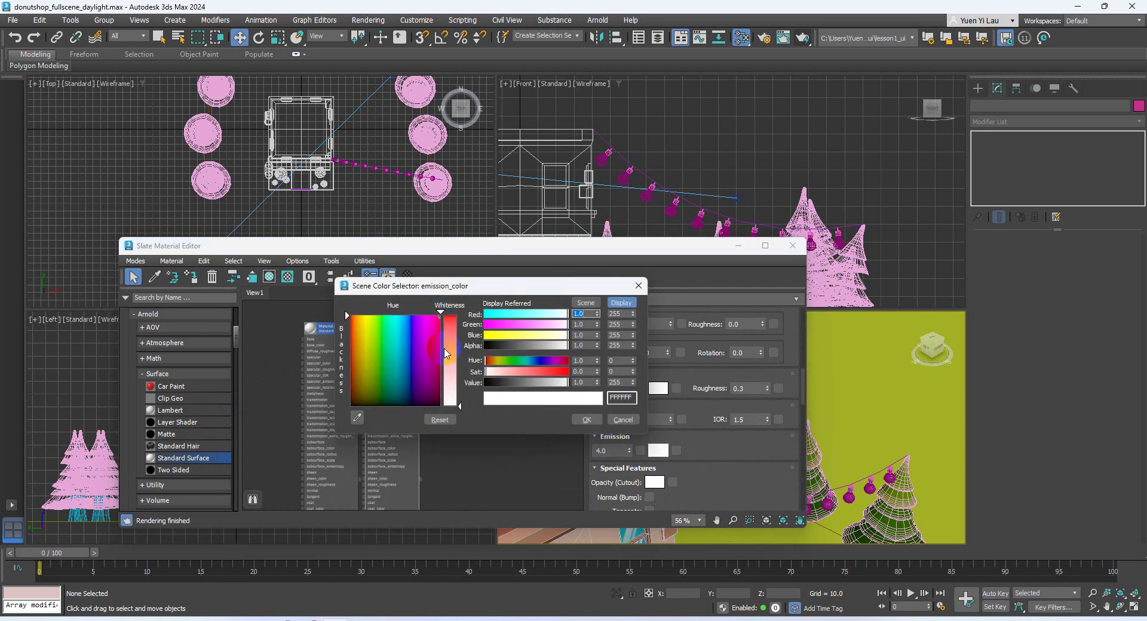
pyautogui.click(450, 323)
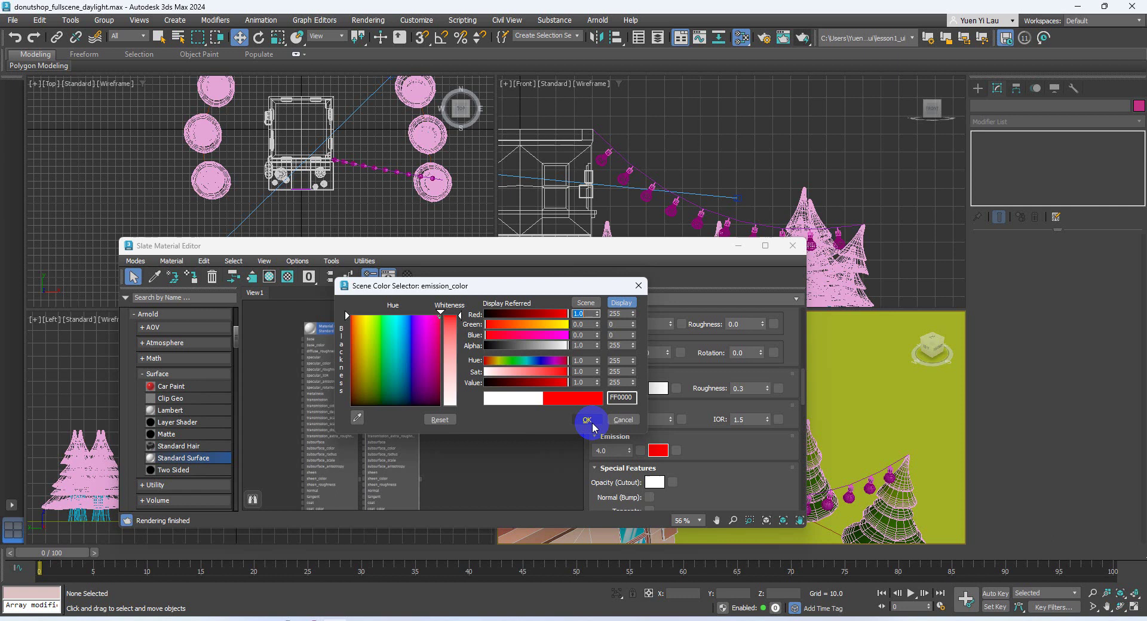
pyautogui.click(586, 419)
# Set the emission colour of Material #7 to a dark green by picking a green hue and lowering its value.
pyautogui.doubleClick(344, 333)
pyautogui.scroll(-10, 604, 379)
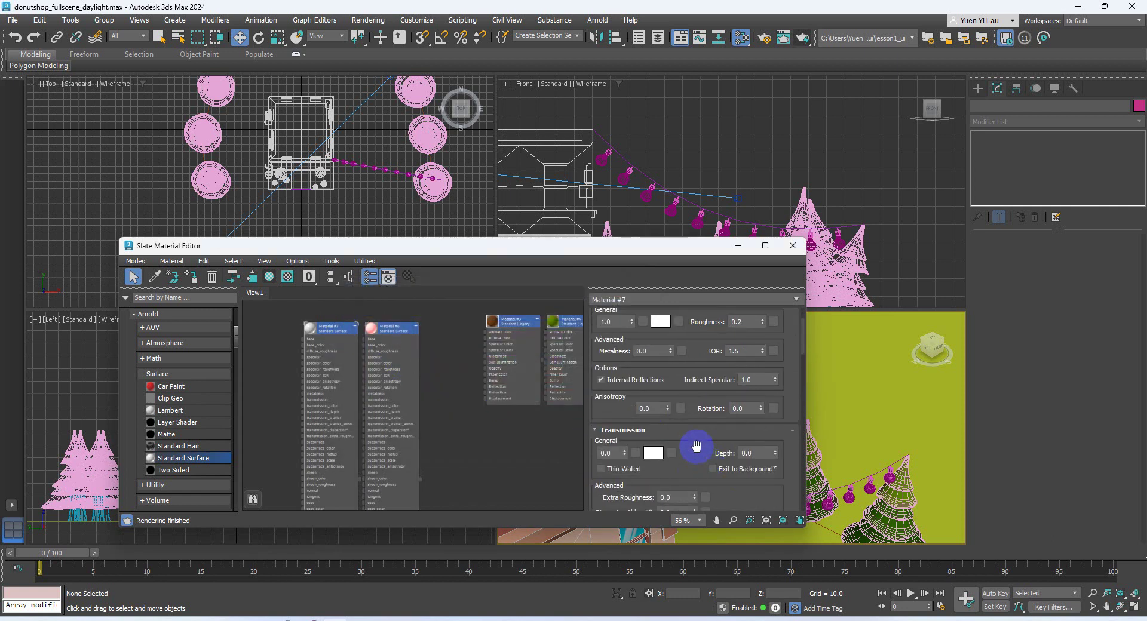
pyautogui.scroll(-10, 665, 406)
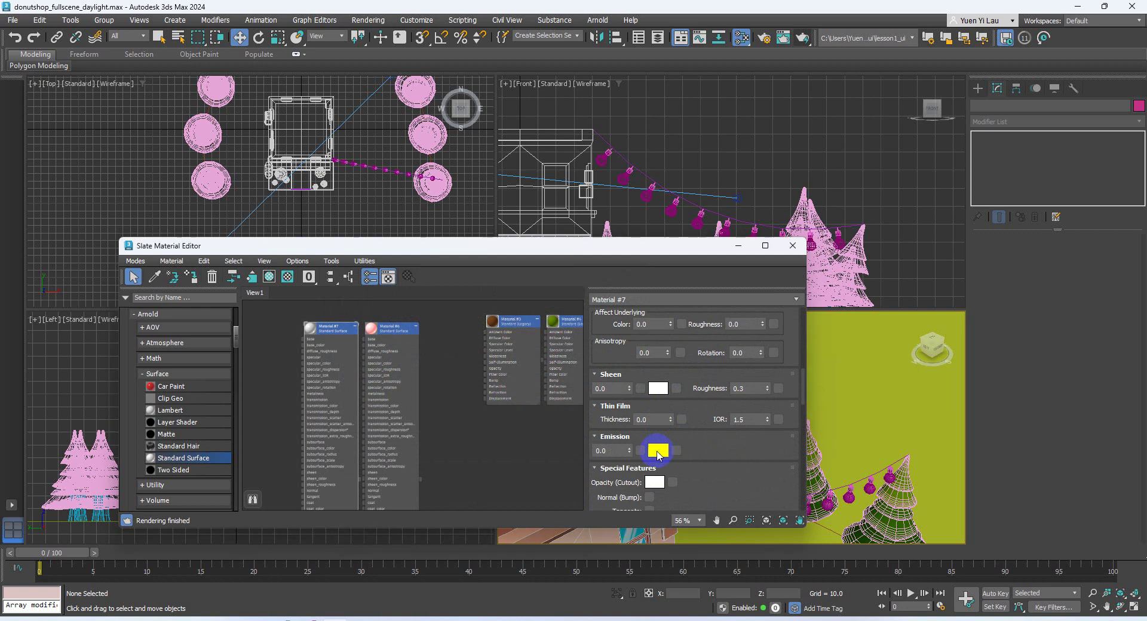
pyautogui.click(658, 452)
pyautogui.click(388, 323)
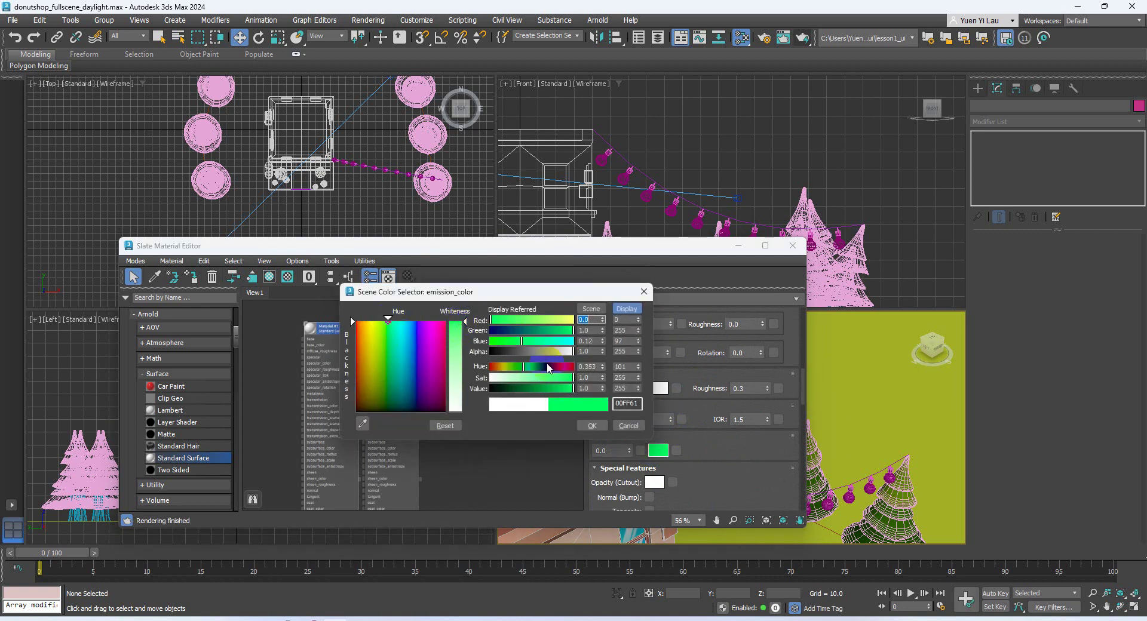
pyautogui.click(521, 389)
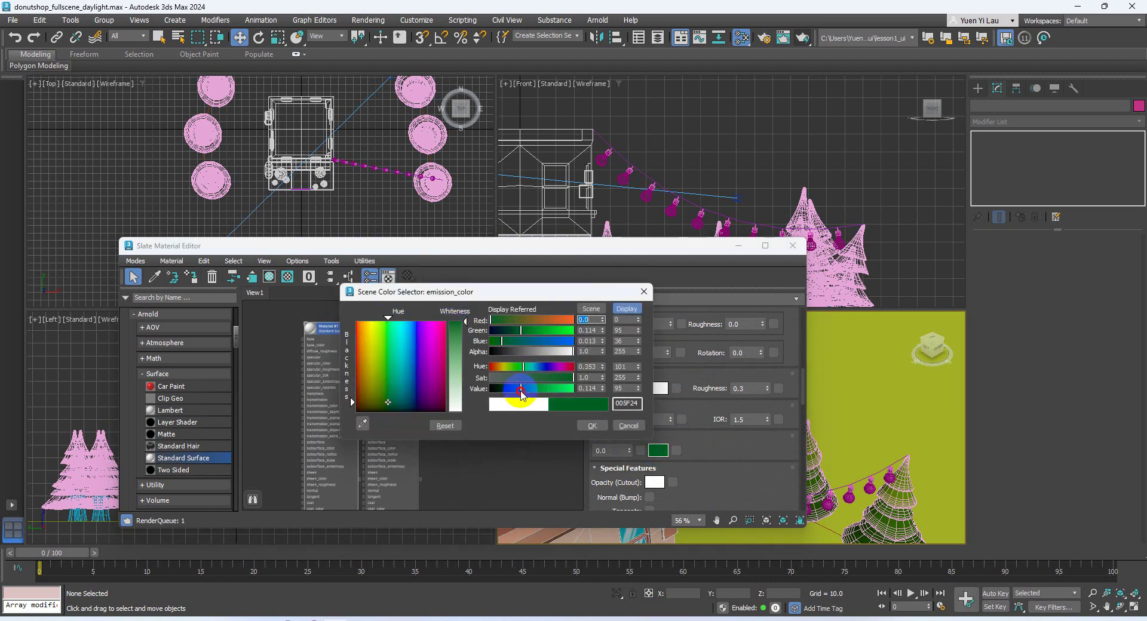
pyautogui.click(387, 320)
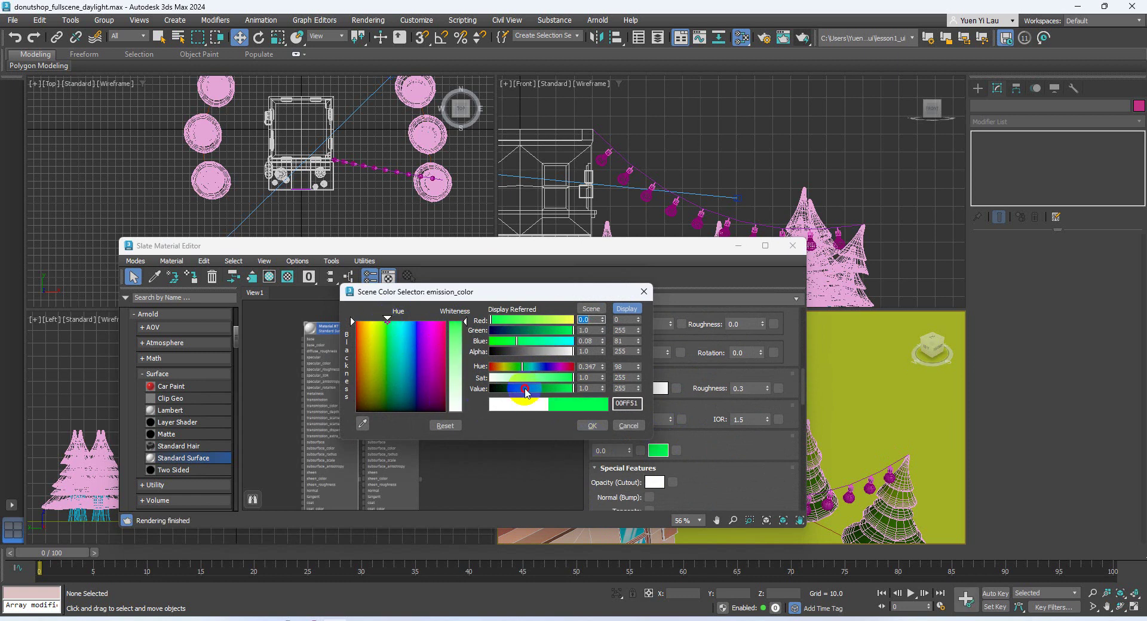
pyautogui.click(530, 388)
pyautogui.click(596, 427)
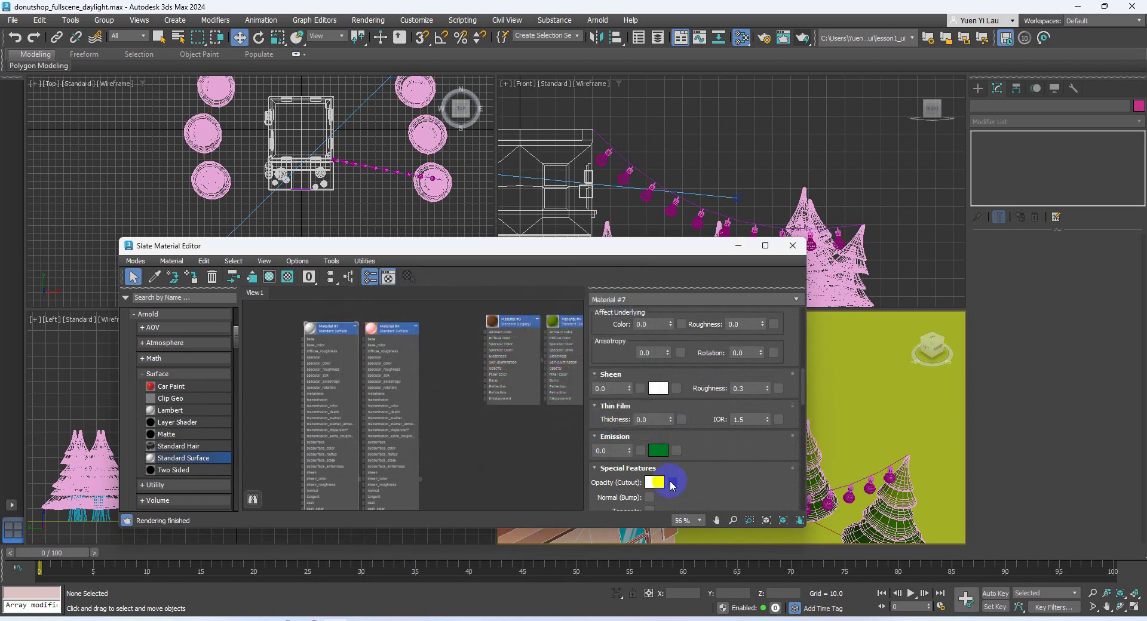
# Brighten Material #7's emission colour to the green 00C63D and set its emission weight to 4.0.
pyautogui.click(657, 450)
pyautogui.click(557, 384)
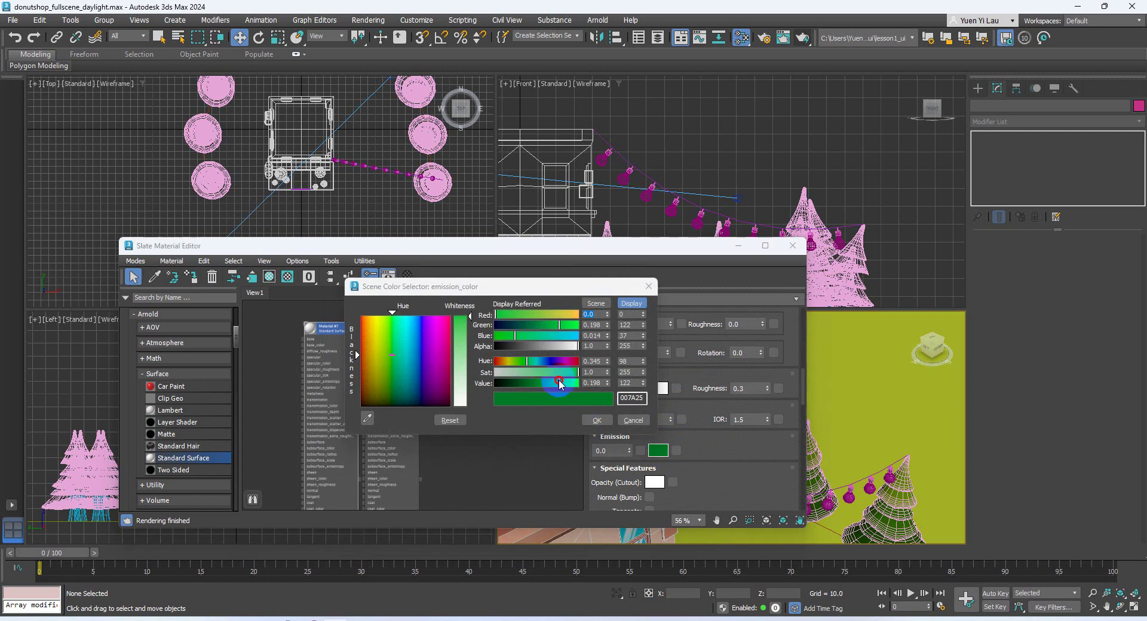
pyautogui.click(597, 421)
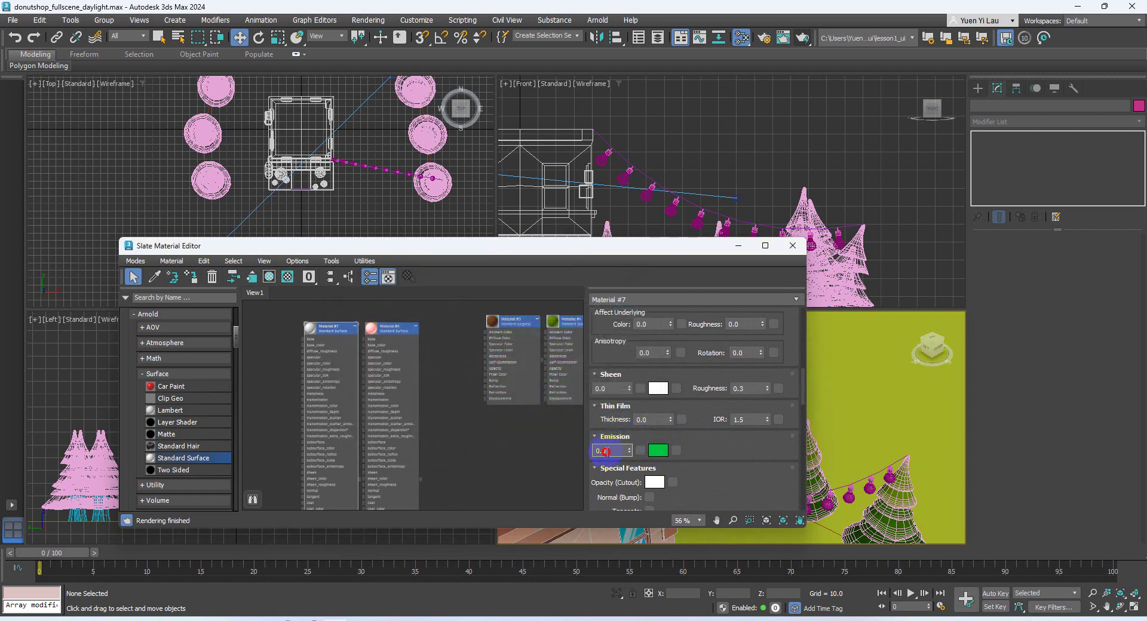
# Select all ten bulb groups hanging along the string and open the groups for individual editing.
pyautogui.click(617, 179)
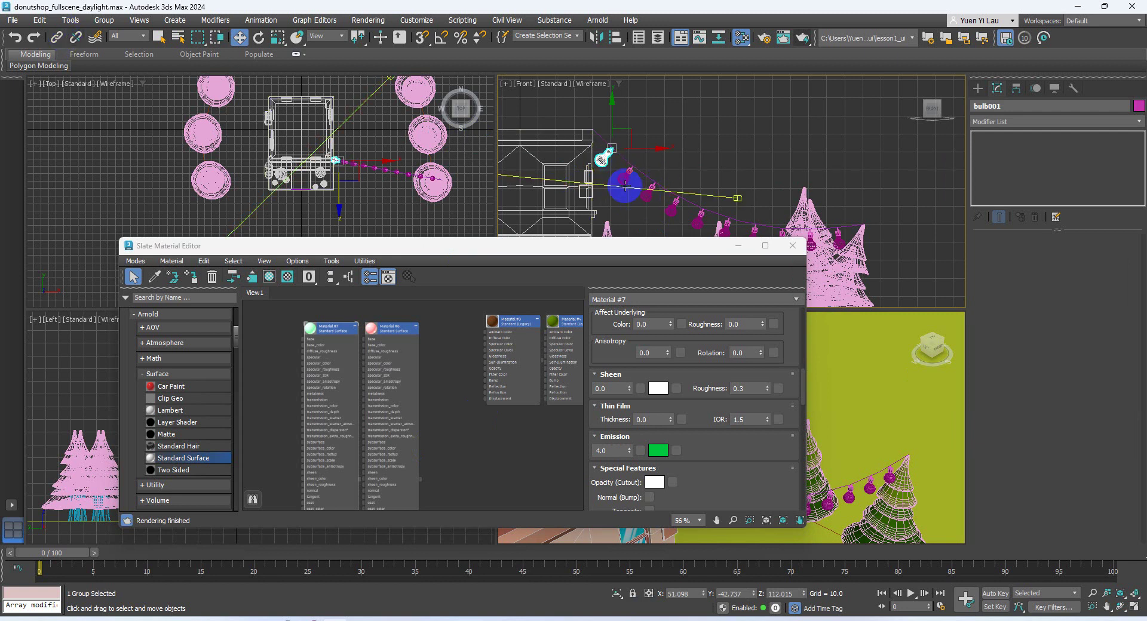
pyautogui.keyDown('ctrl'); pyautogui.click(624, 178); pyautogui.keyUp('ctrl')
pyautogui.keyDown('ctrl'); pyautogui.click(649, 196); pyautogui.keyUp('ctrl')
pyautogui.keyDown('ctrl'); pyautogui.click(673, 211); pyautogui.keyUp('ctrl')
pyautogui.keyDown('ctrl'); pyautogui.click(697, 224); pyautogui.keyUp('ctrl')
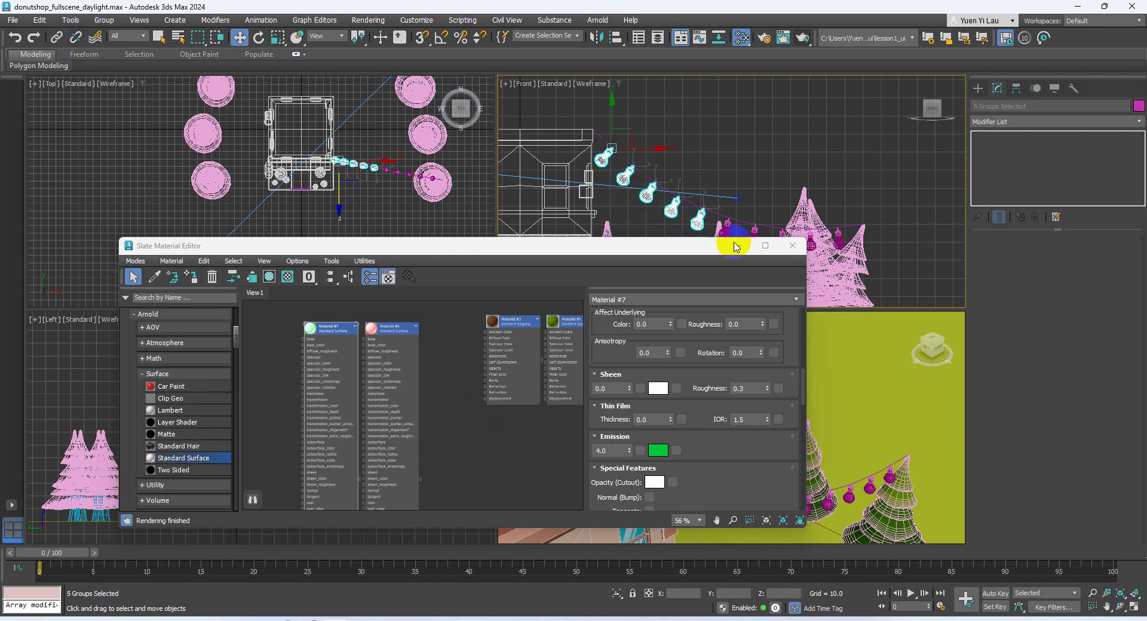
pyautogui.moveTo(715, 247); pyautogui.dragTo(740, 275)
pyautogui.keyDown('ctrl'); pyautogui.click(727, 232); pyautogui.keyUp('ctrl')
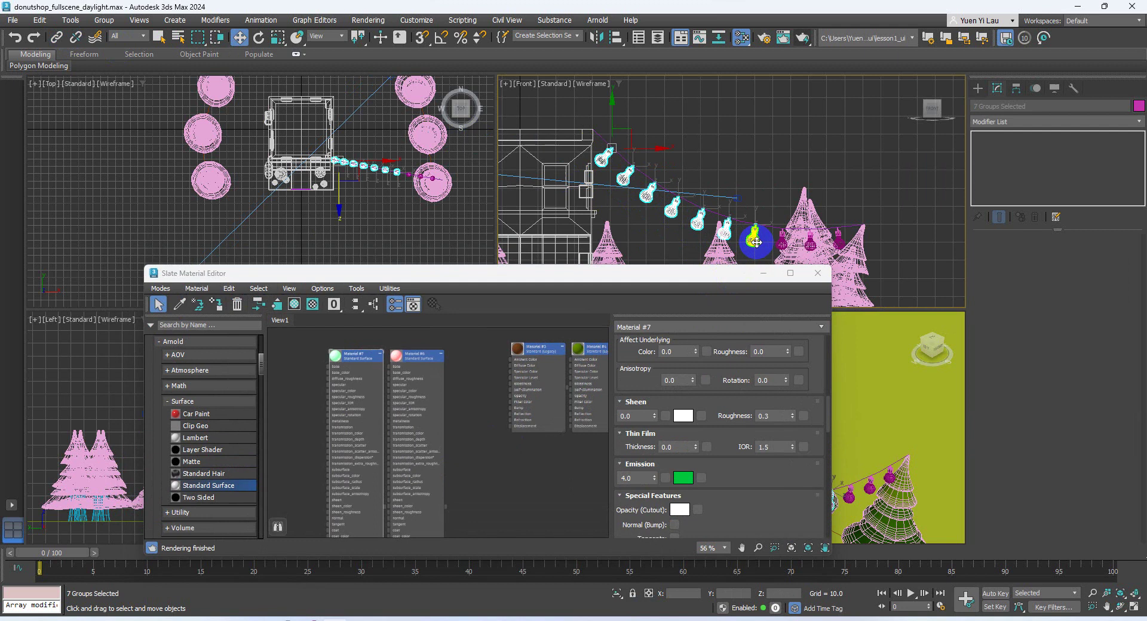
pyautogui.keyDown('ctrl'); pyautogui.click(782, 239); pyautogui.keyUp('ctrl')
pyautogui.keyDown('ctrl'); pyautogui.click(810, 242); pyautogui.keyUp('ctrl')
pyautogui.keyDown('ctrl'); pyautogui.click(838, 238); pyautogui.keyUp('ctrl')
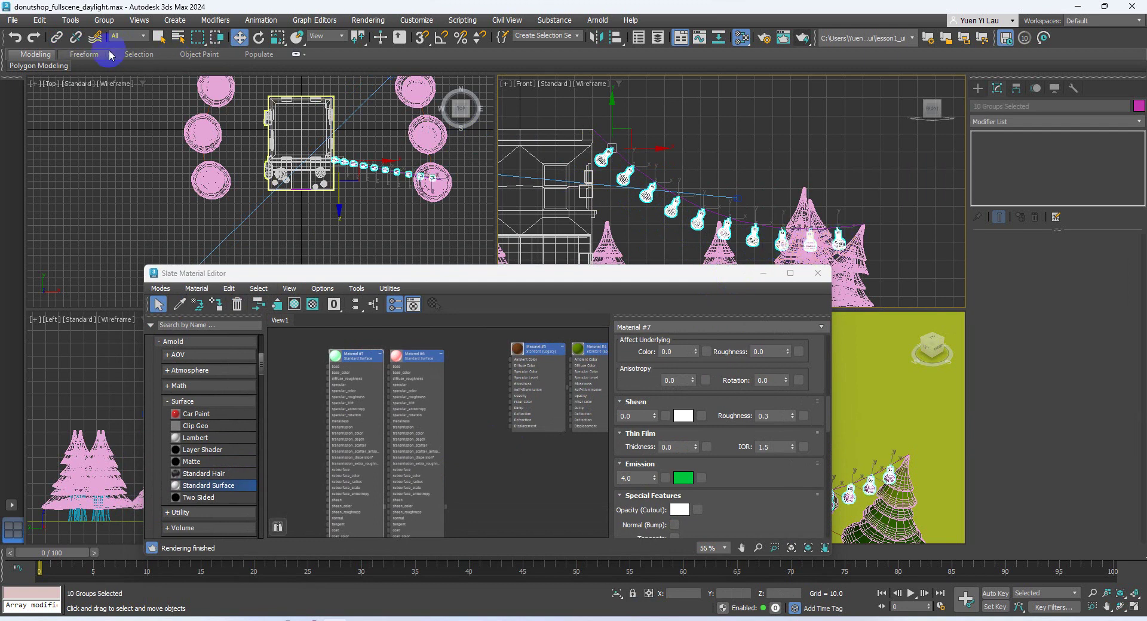
pyautogui.click(105, 21)
pyautogui.click(126, 73)
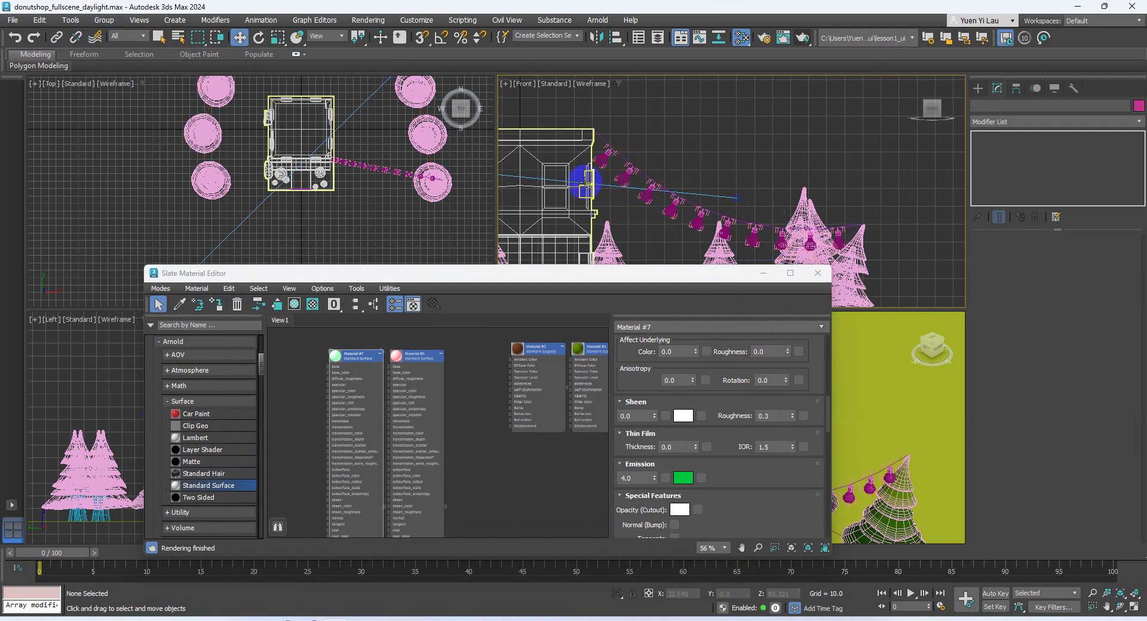
# Assign the red Material #6 to every other bulb along the string, starting with the one nearest the shop.
pyautogui.click(602, 159)
pyautogui.keyDown('ctrl'); pyautogui.click(645, 193); pyautogui.keyUp('ctrl')
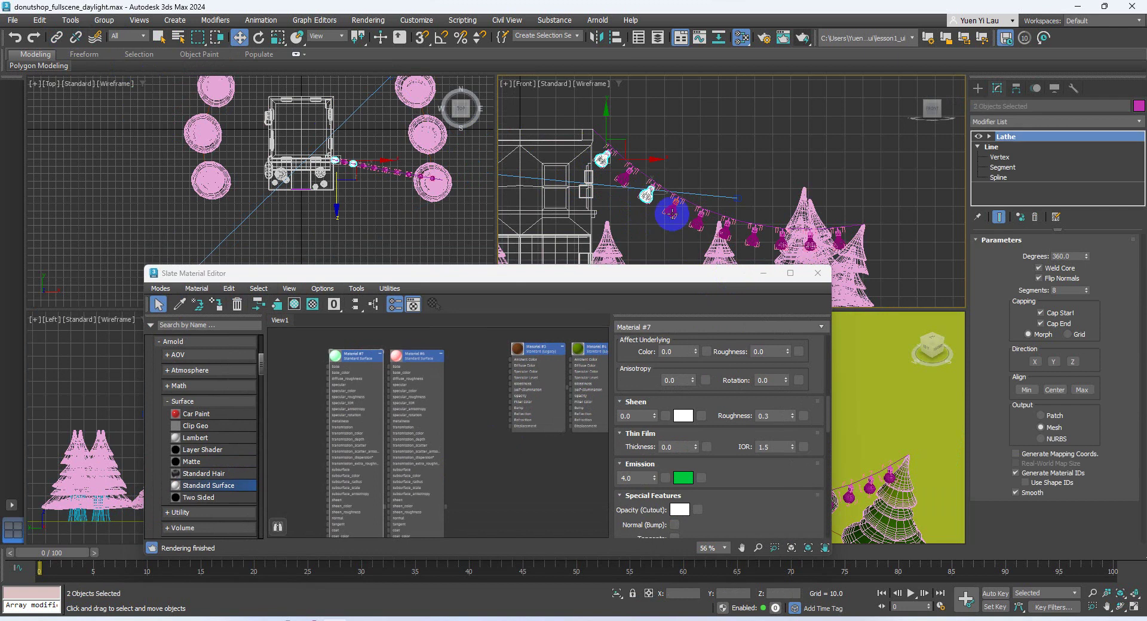
pyautogui.keyDown('ctrl'); pyautogui.click(672, 212); pyautogui.keyUp('ctrl')
pyautogui.keyDown('ctrl'); pyautogui.click(668, 213); pyautogui.keyUp('ctrl')
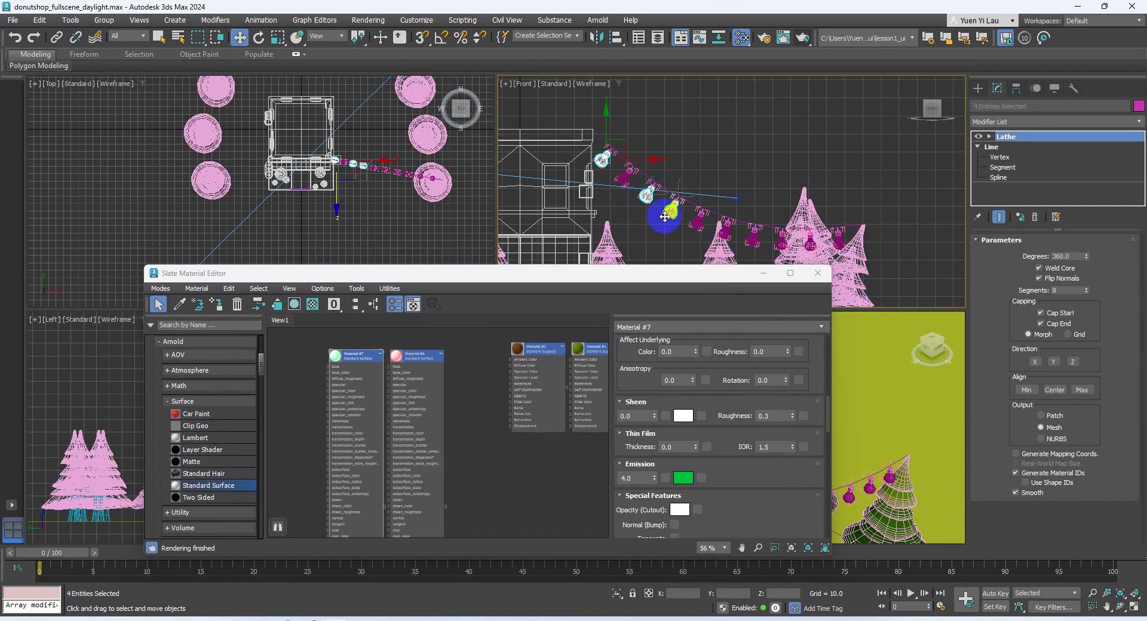
pyautogui.keyDown('ctrl'); pyautogui.click(696, 222); pyautogui.keyUp('ctrl')
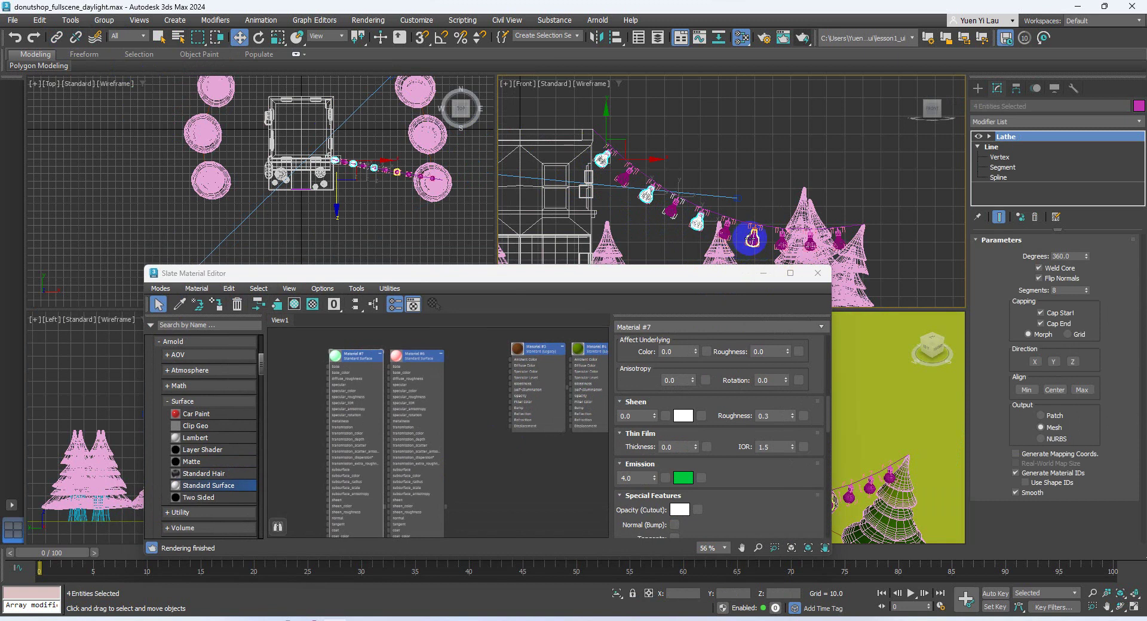
pyautogui.keyDown('ctrl'); pyautogui.click(751, 238); pyautogui.keyUp('ctrl')
pyautogui.keyDown('ctrl'); pyautogui.click(809, 242); pyautogui.keyUp('ctrl')
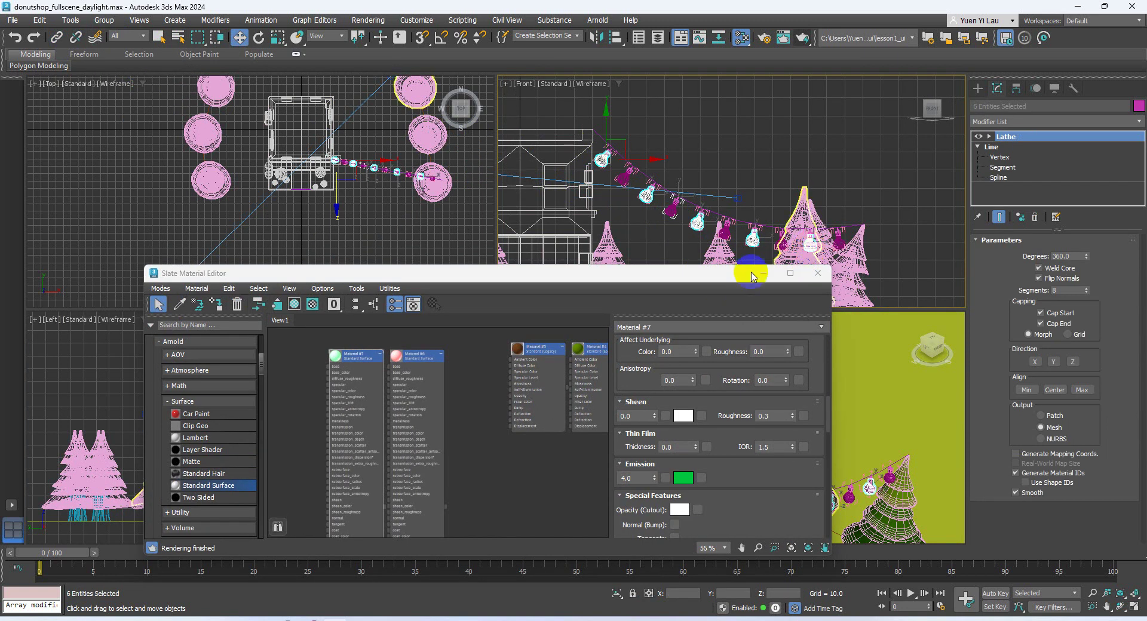
pyautogui.click(392, 357)
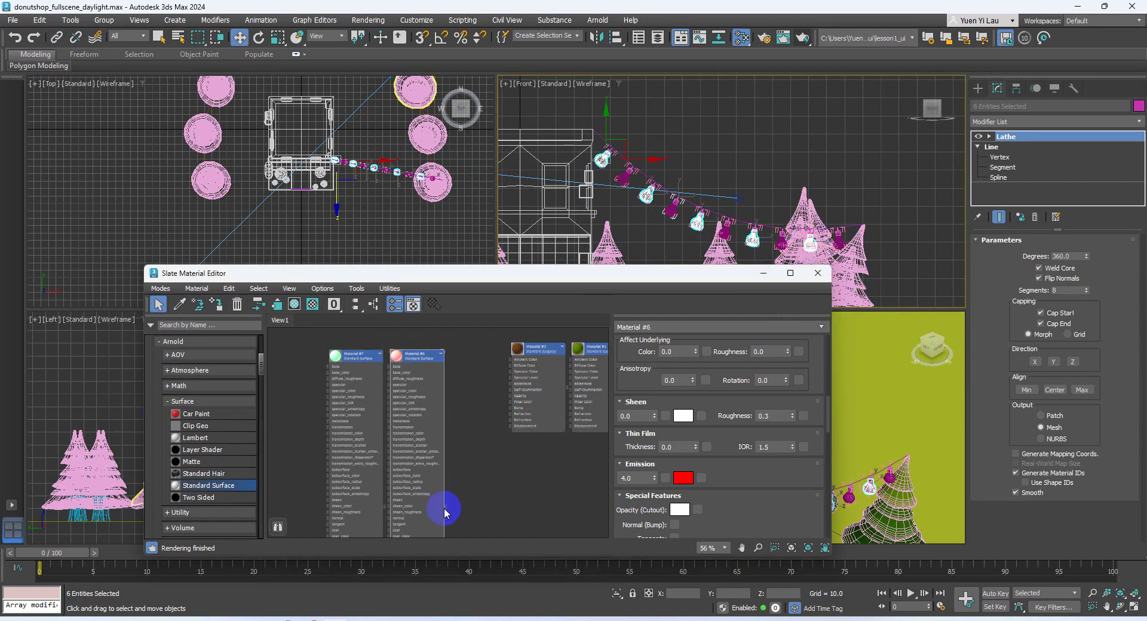
pyautogui.moveTo(445, 507); pyautogui.dragTo(645, 201)
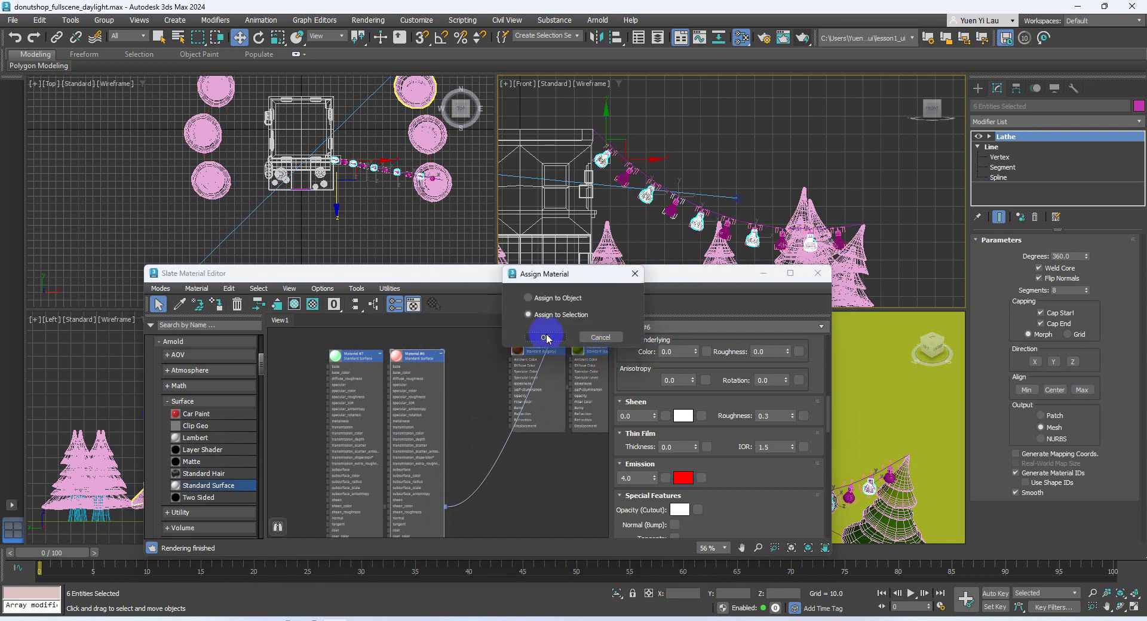
pyautogui.press('Return')
# Assign the green Material #7 to the five alternate bulbs between the red ones, then close the material editor.
pyautogui.click(623, 179)
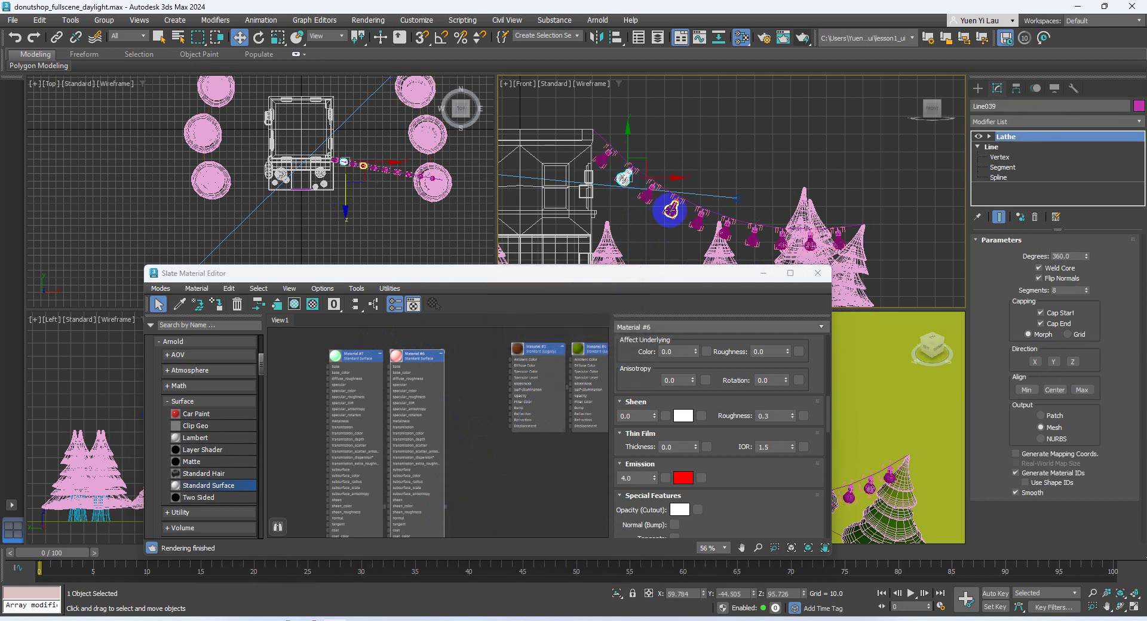
pyautogui.keyDown('ctrl'); pyautogui.click(670, 213); pyautogui.keyUp('ctrl')
pyautogui.keyDown('ctrl'); pyautogui.click(724, 232); pyautogui.keyUp('ctrl')
pyautogui.keyDown('ctrl'); pyautogui.click(781, 242); pyautogui.keyUp('ctrl')
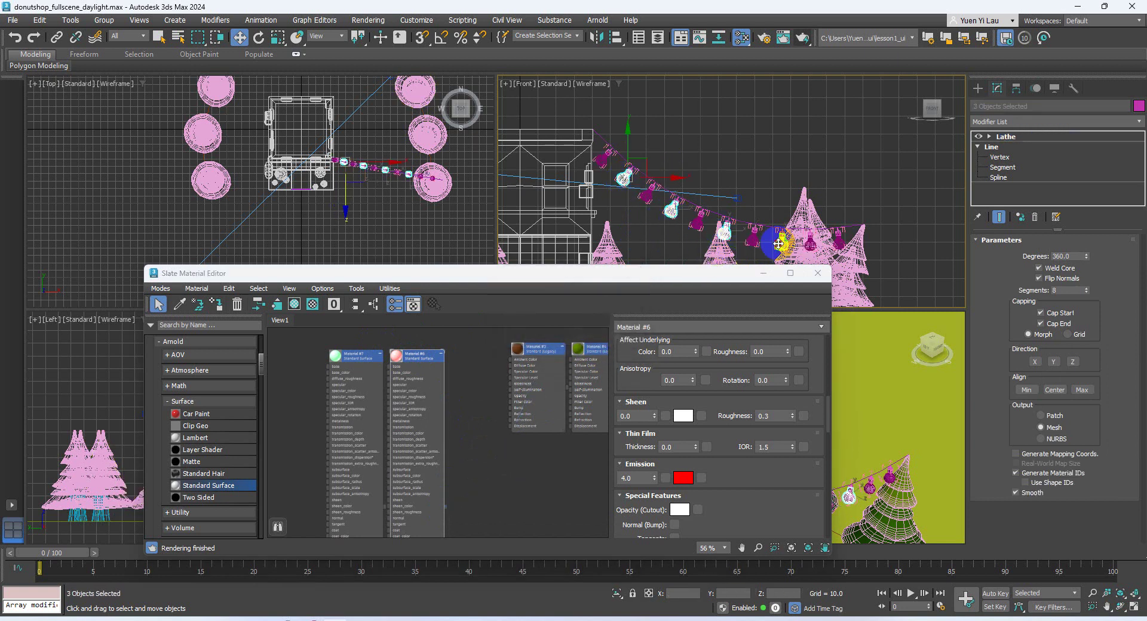
pyautogui.keyDown('ctrl'); pyautogui.click(838, 242); pyautogui.keyUp('ctrl')
pyautogui.click(375, 510)
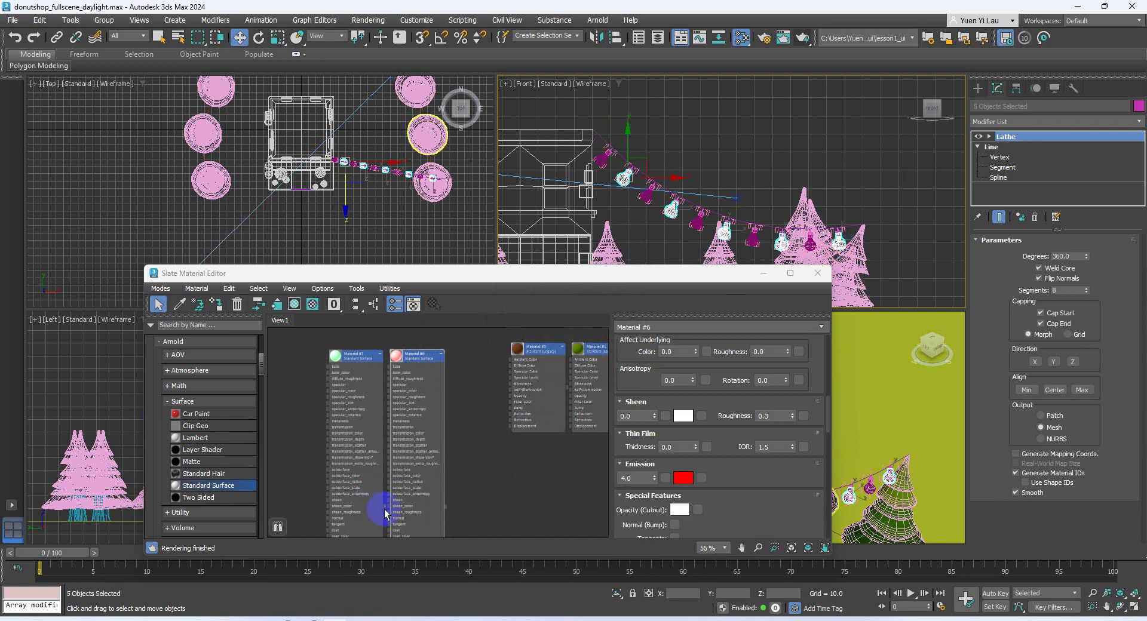
pyautogui.moveTo(386, 514); pyautogui.dragTo(621, 183)
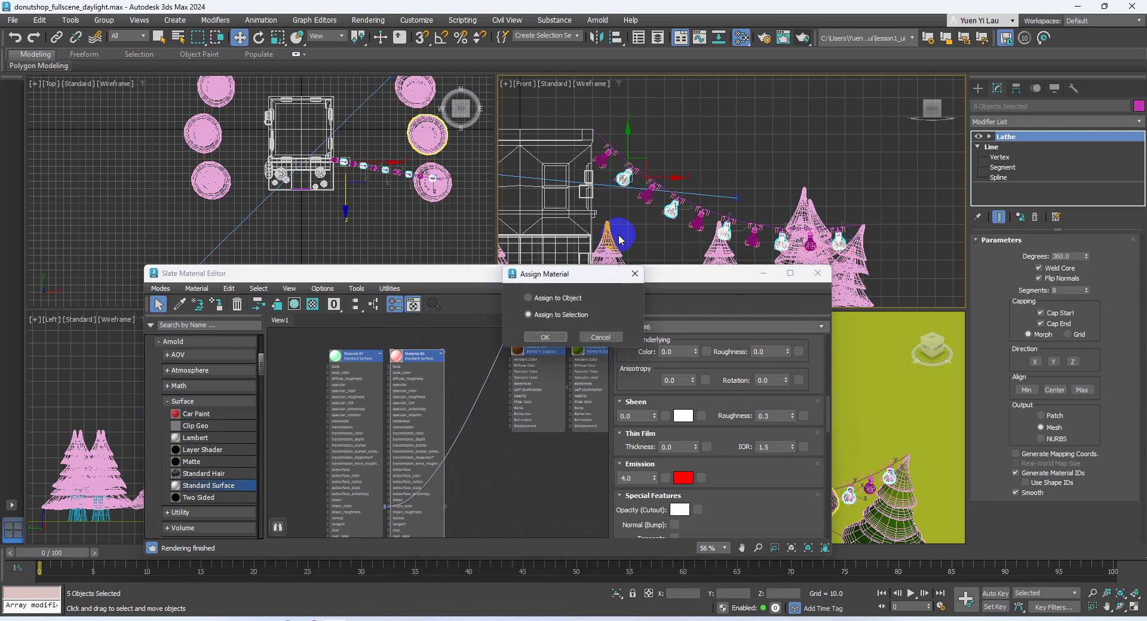
pyautogui.click(553, 339)
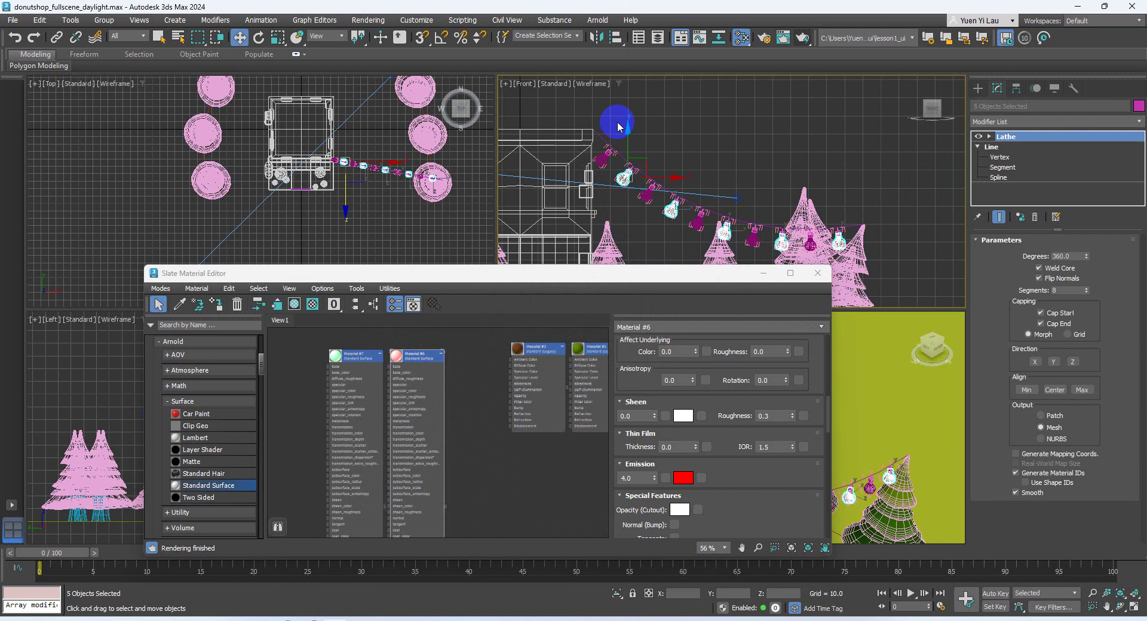
pyautogui.click(820, 274)
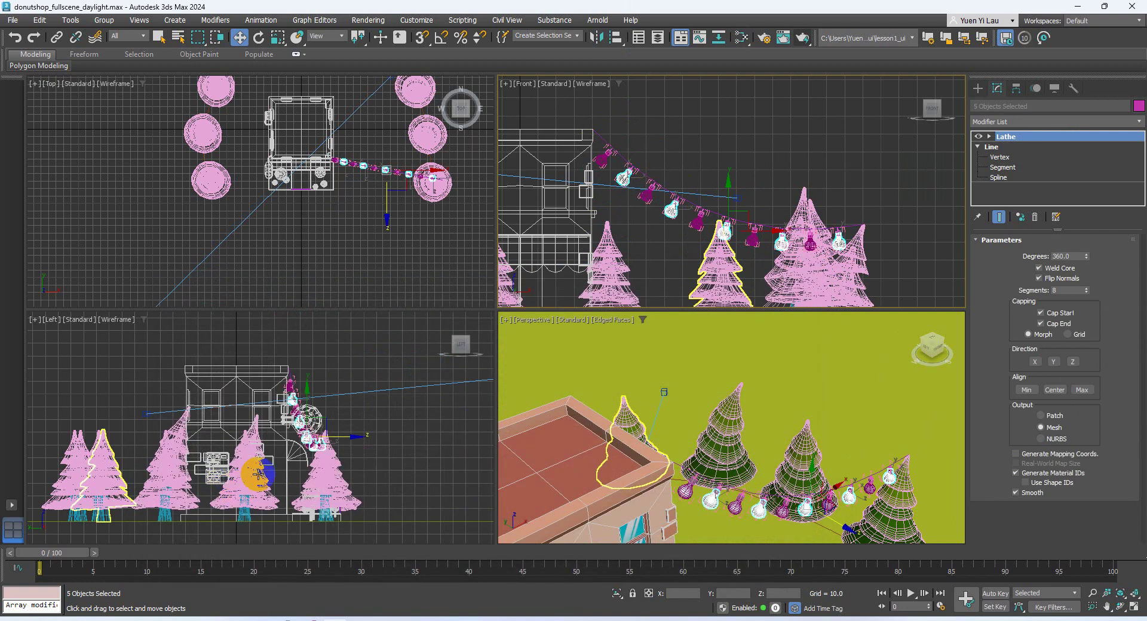
# Add a third Arnold Standard Surface material in the Slate Material Editor and set its base colour to grey (7A7A7A).
pyautogui.click(742, 38)
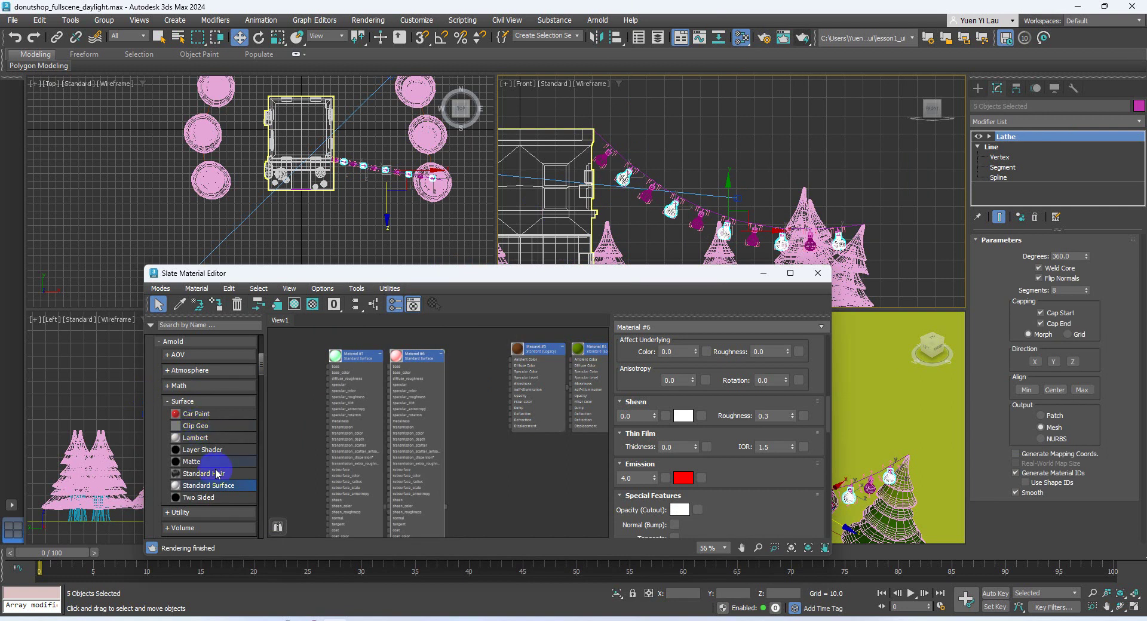
pyautogui.moveTo(367, 470); pyautogui.dragTo(485, 427)
pyautogui.doubleClick(482, 440)
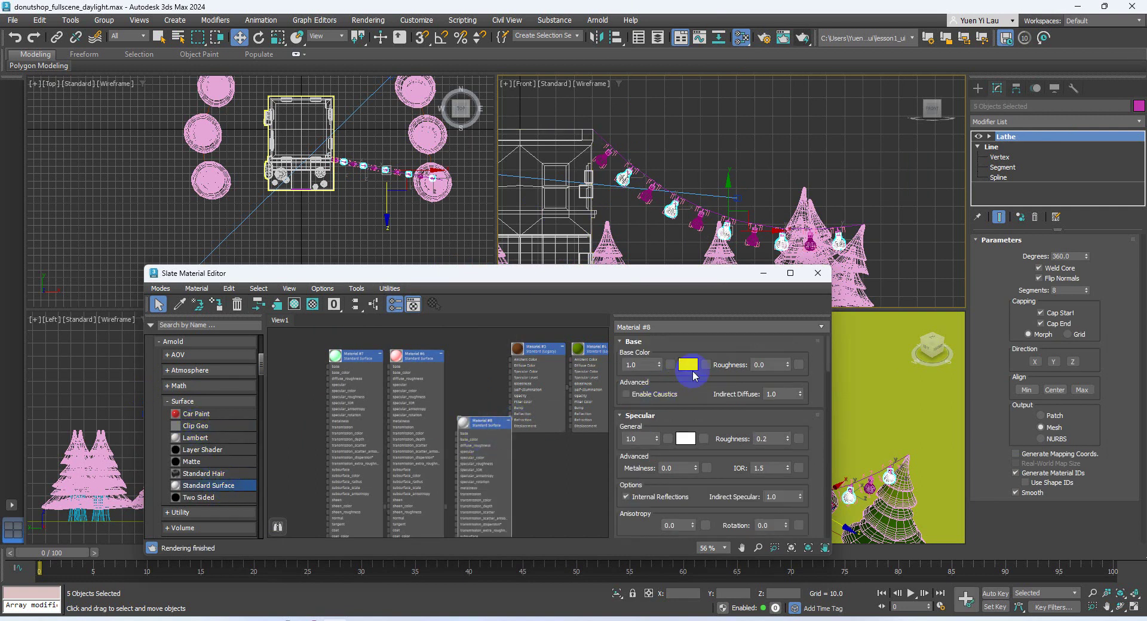
pyautogui.click(693, 367)
pyautogui.moveTo(493, 288); pyautogui.dragTo(498, 255)
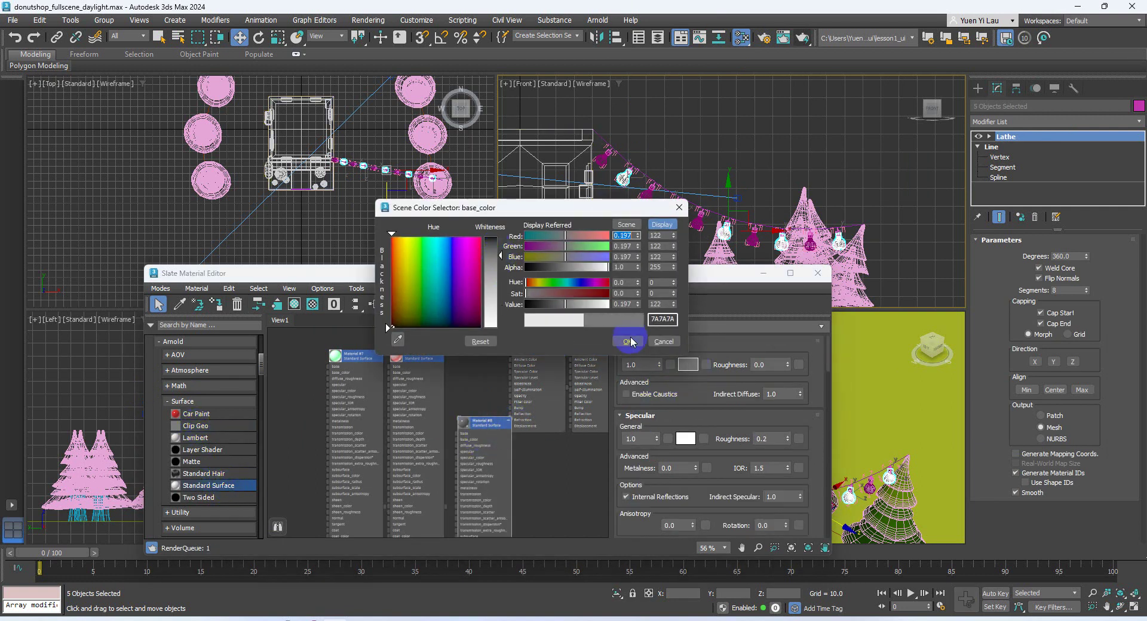
pyautogui.click(630, 341)
# Select the caps of all ten bulbs together with the string line they hang from.
pyautogui.scroll(3, 617, 184)
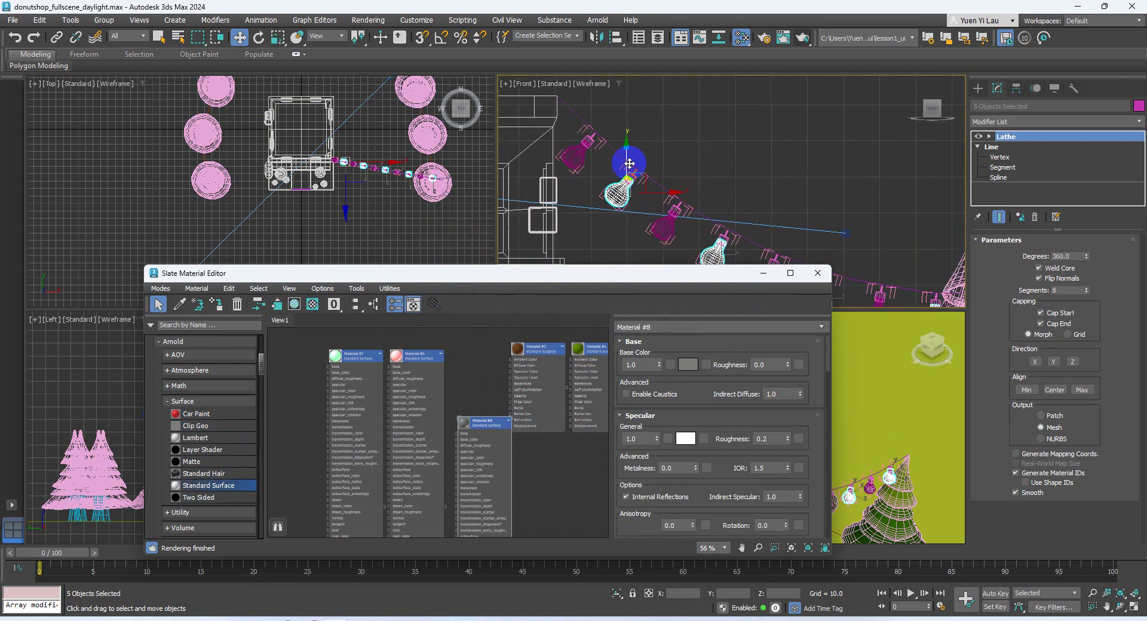
pyautogui.click(594, 140)
pyautogui.keyDown('ctrl'); pyautogui.click(630, 177); pyautogui.keyUp('ctrl')
pyautogui.keyDown('ctrl'); pyautogui.click(675, 211); pyautogui.keyUp('ctrl')
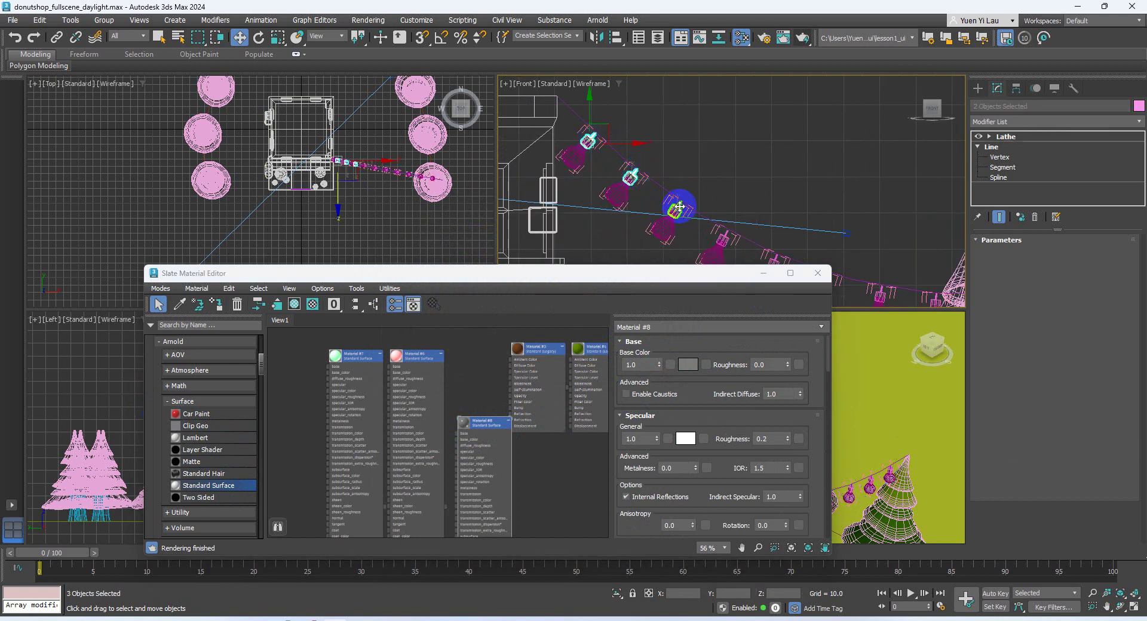
pyautogui.keyDown('ctrl'); pyautogui.click(724, 234); pyautogui.keyUp('ctrl')
pyautogui.moveTo(774, 214); pyautogui.dragTo(696, 172, button='middle')
pyautogui.keyDown('ctrl'); pyautogui.click(696, 222); pyautogui.keyUp('ctrl')
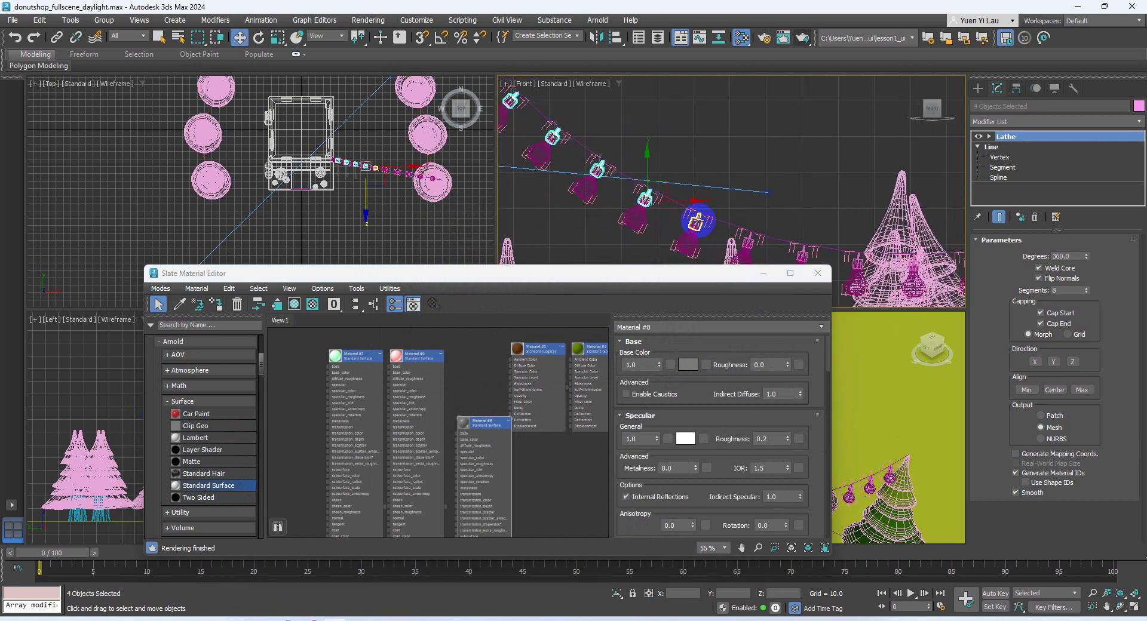
pyautogui.keyDown('ctrl'); pyautogui.click(784, 243); pyautogui.keyUp('ctrl')
pyautogui.keyDown('ctrl'); pyautogui.click(804, 255); pyautogui.keyUp('ctrl')
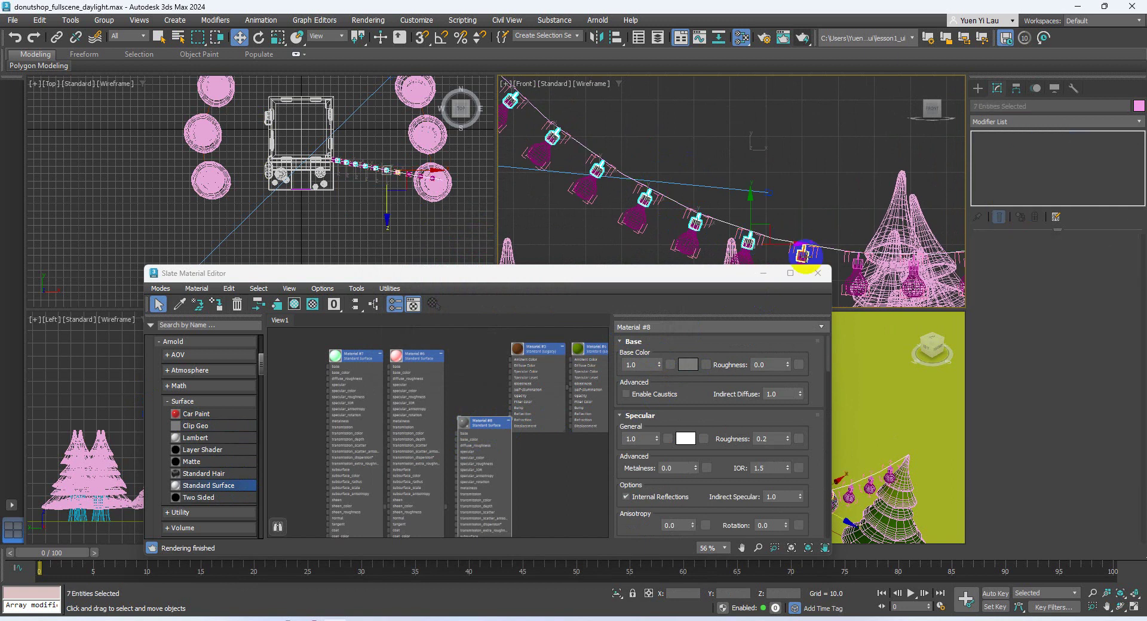
pyautogui.moveTo(857, 246); pyautogui.dragTo(695, 212, button='middle')
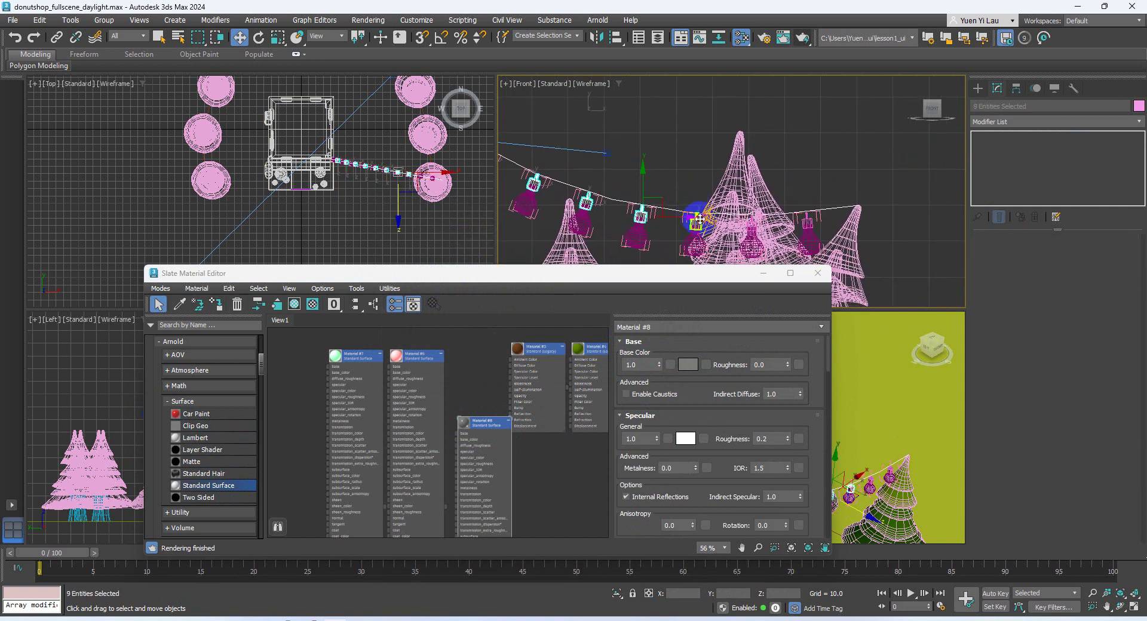
pyautogui.keyDown('ctrl'); pyautogui.click(798, 227); pyautogui.keyUp('ctrl')
pyautogui.keyDown('ctrl'); pyautogui.click(807, 221); pyautogui.keyUp('ctrl')
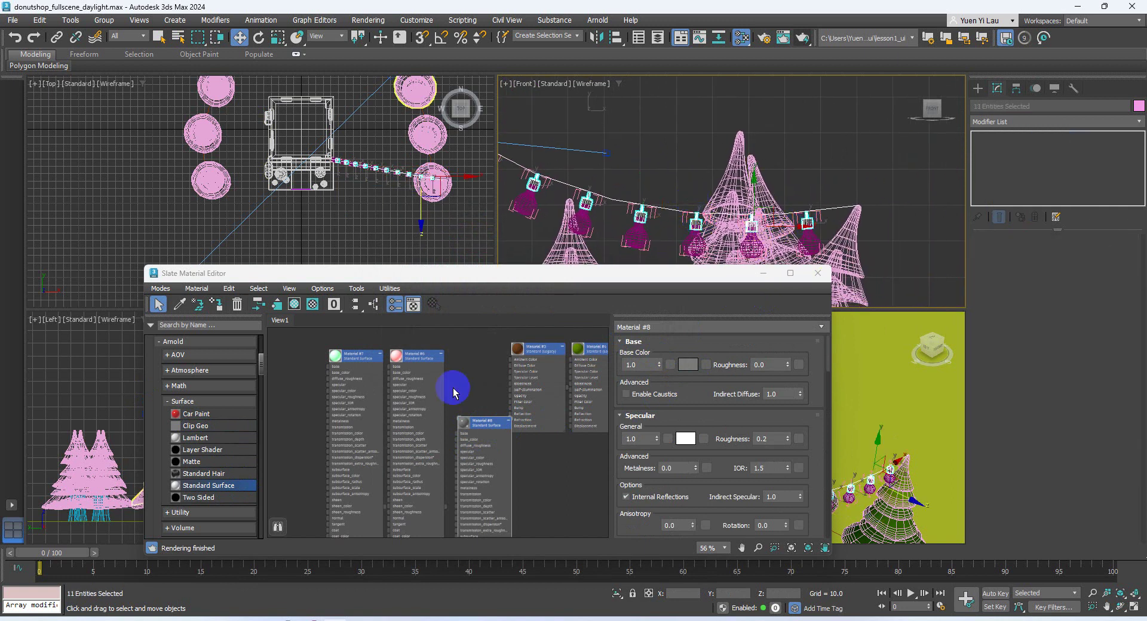
pyautogui.moveTo(483, 491); pyautogui.dragTo(479, 401, button='middle')
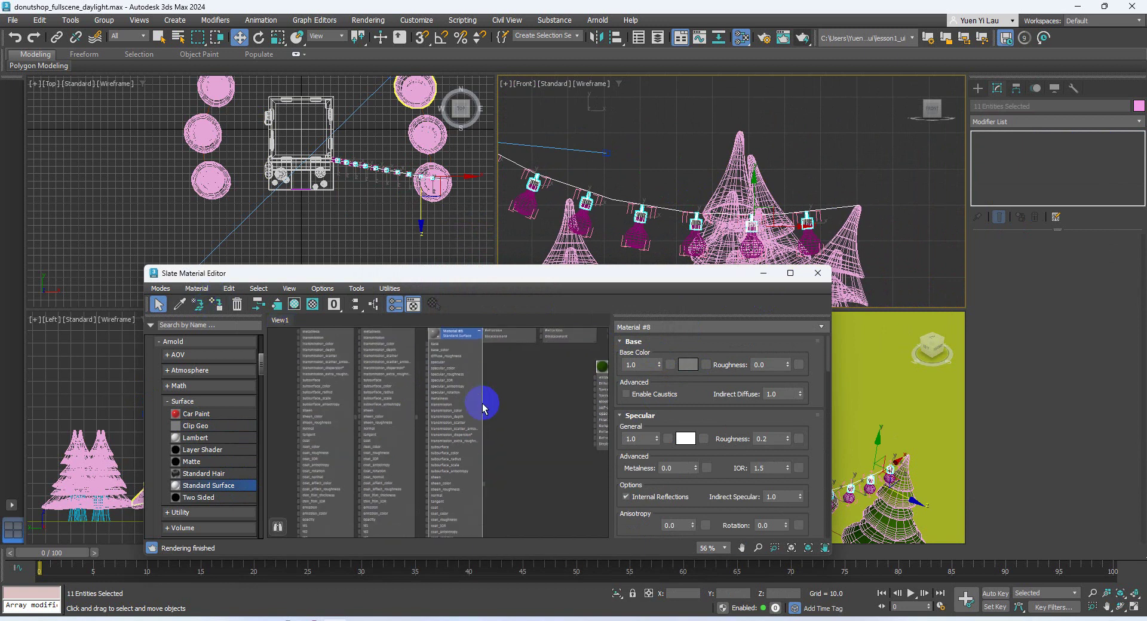
pyautogui.moveTo(481, 483); pyautogui.dragTo(587, 202)
pyautogui.click(637, 361)
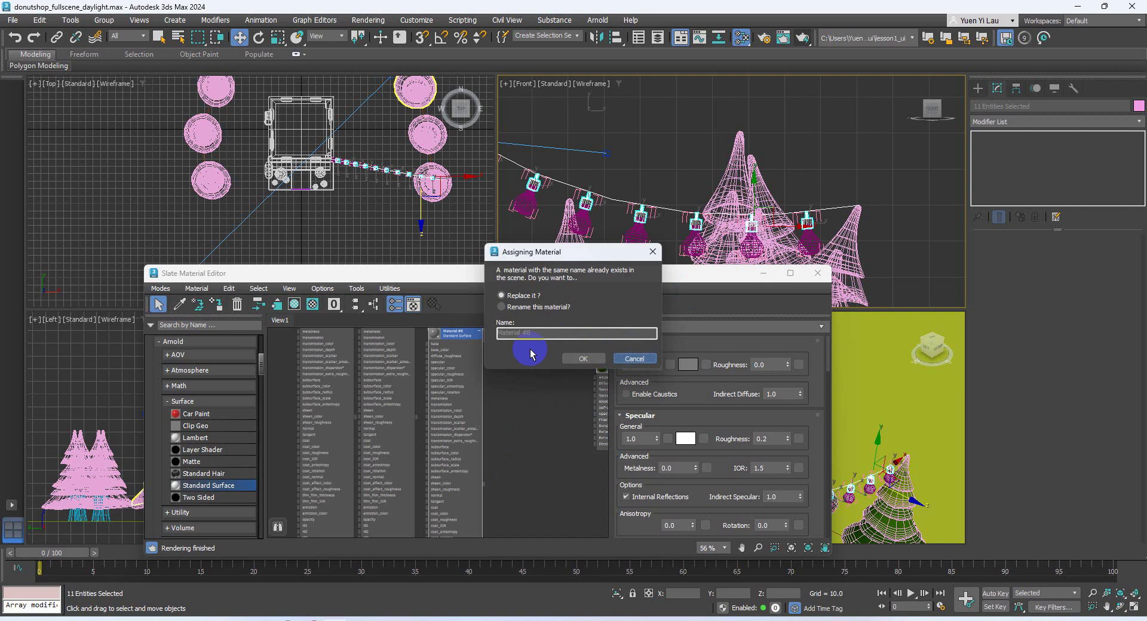
pyautogui.click(214, 305)
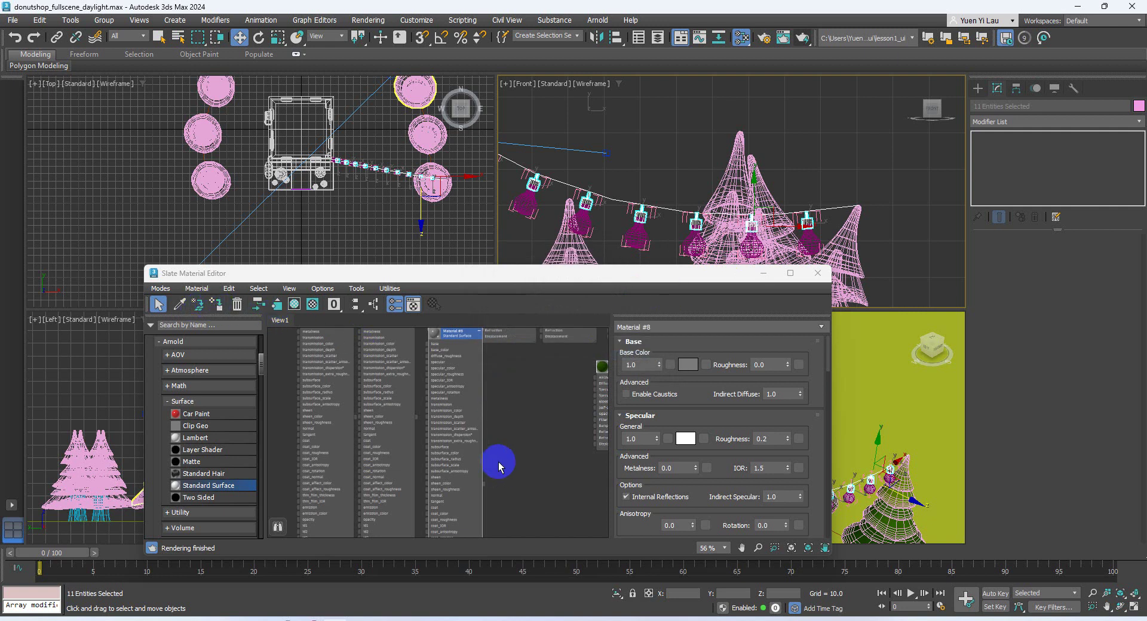
pyautogui.moveTo(500, 464); pyautogui.dragTo(502, 460, button='middle')
# Assign the new grey material to the selected bulb caps and string line, renaming it grey, then close the material editor.
pyautogui.moveTo(494, 486); pyautogui.dragTo(642, 211)
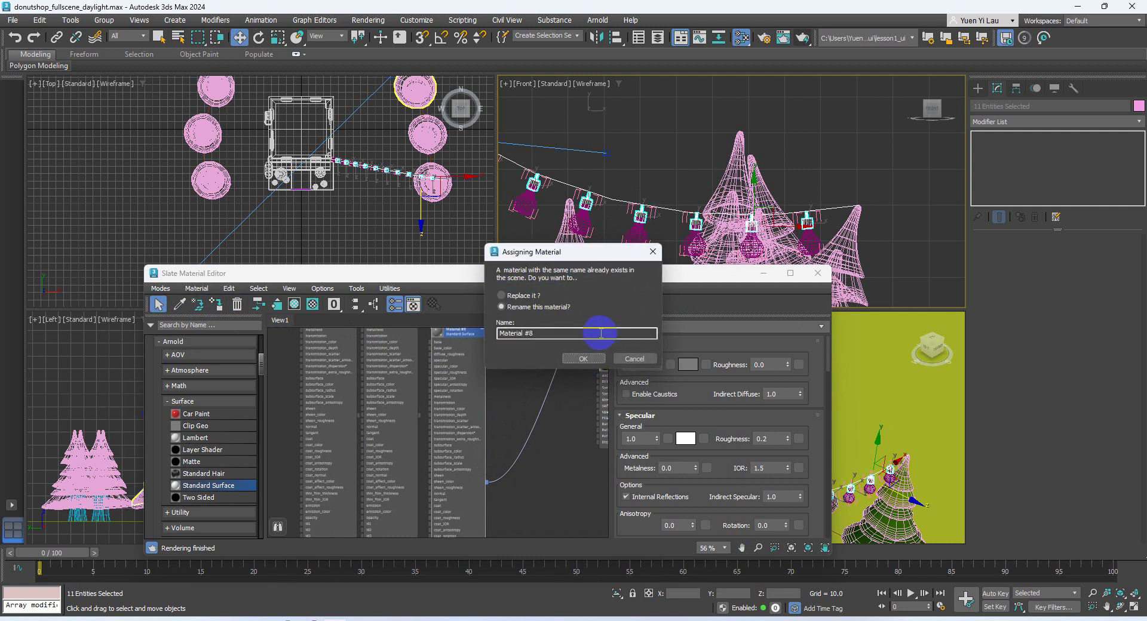
pyautogui.click(593, 362)
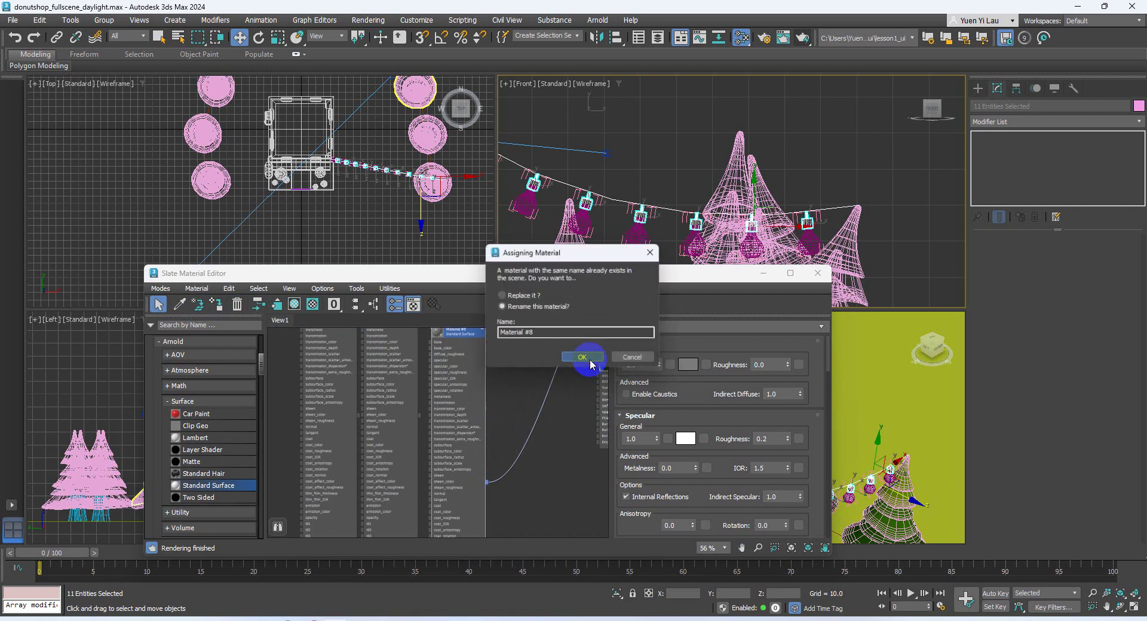
pyautogui.click(575, 360)
pyautogui.click(575, 359)
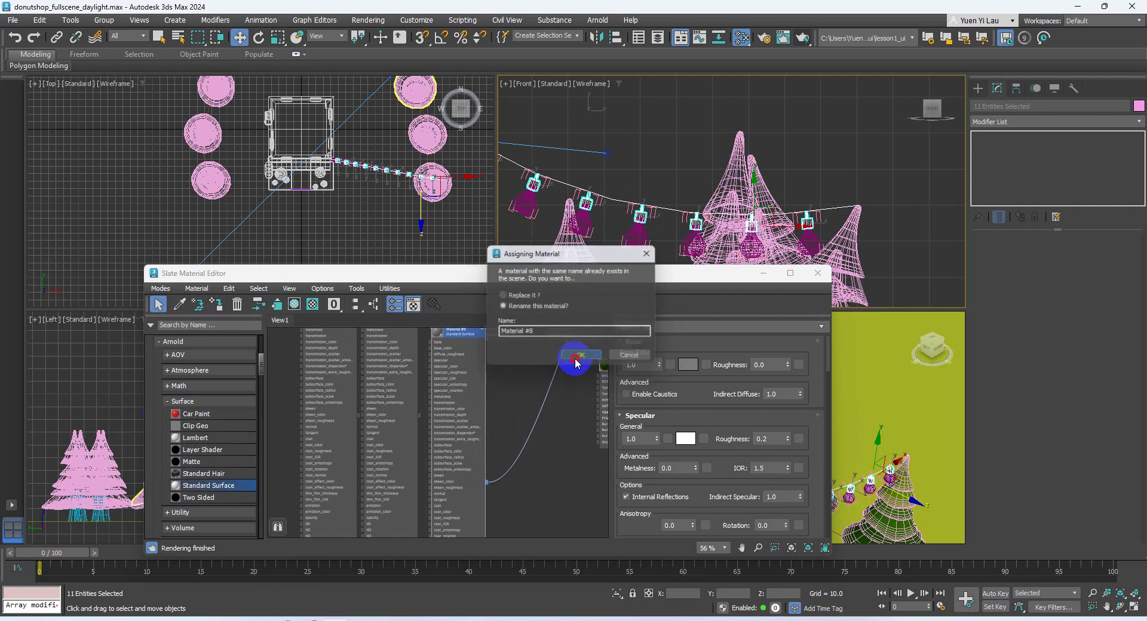
pyautogui.click(576, 360)
pyautogui.click(575, 360)
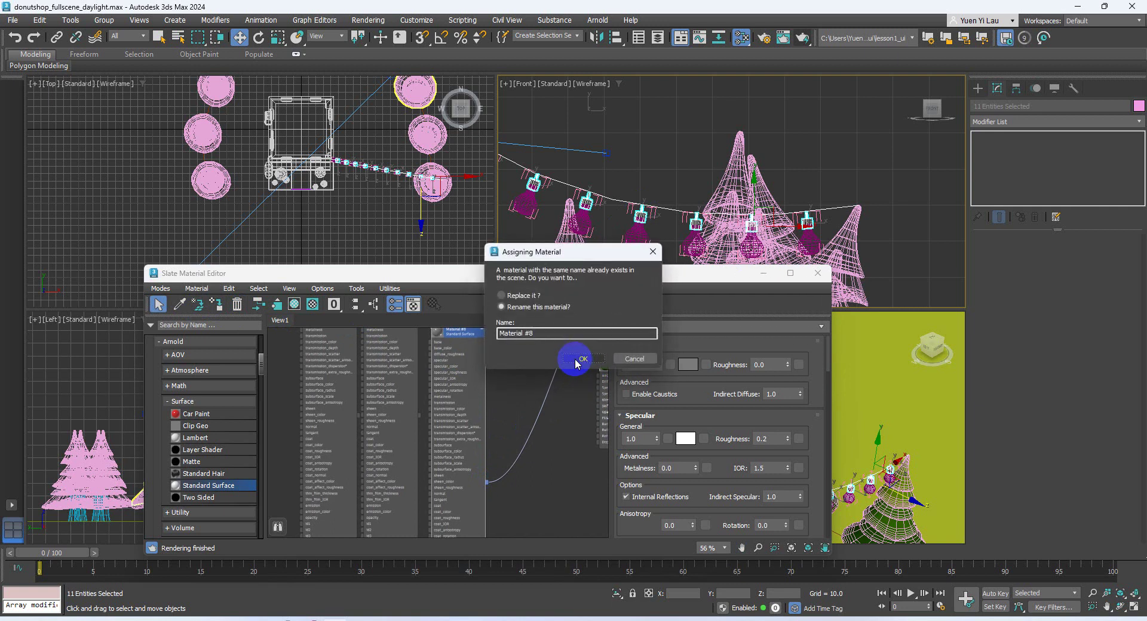
pyautogui.moveTo(556, 335); pyautogui.dragTo(350, 329)
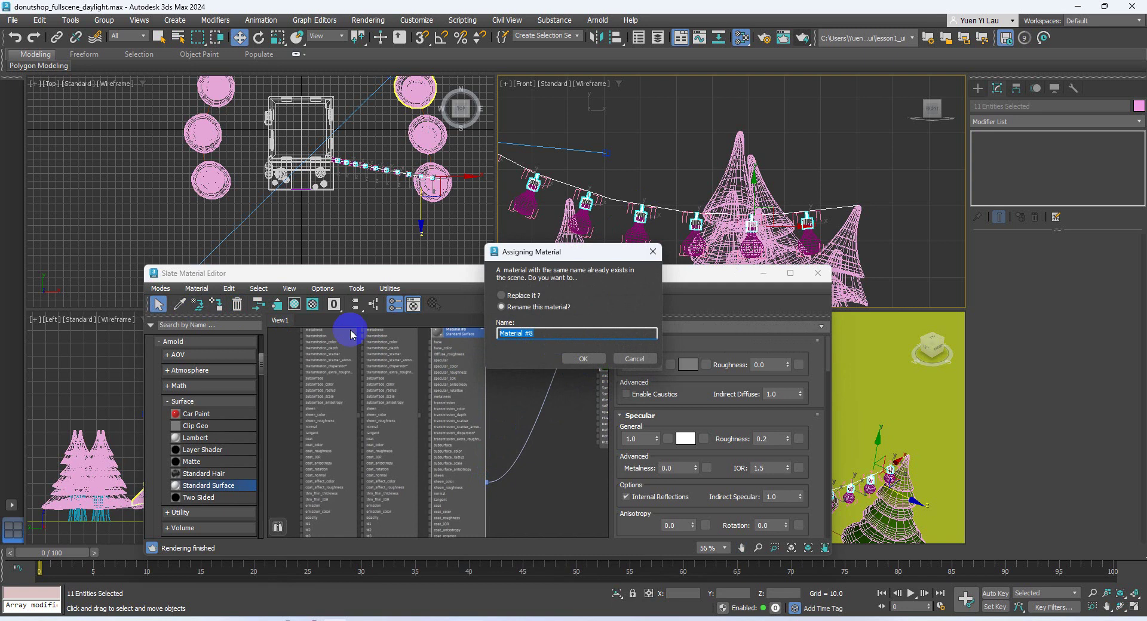
pyautogui.write('grey')
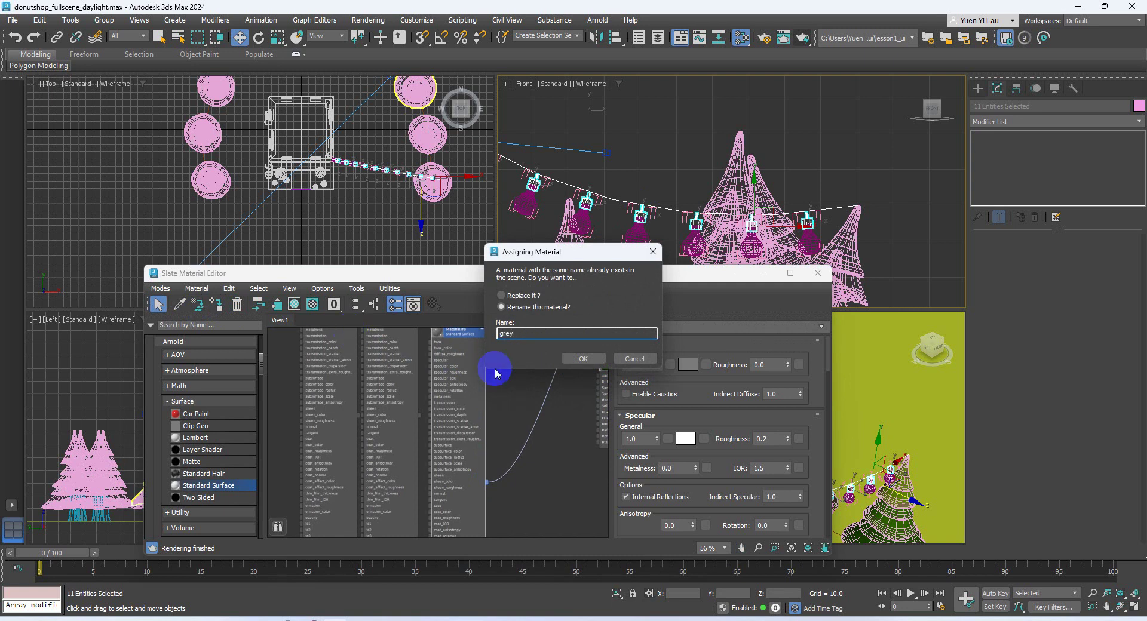
pyautogui.click(580, 359)
pyautogui.click(568, 336)
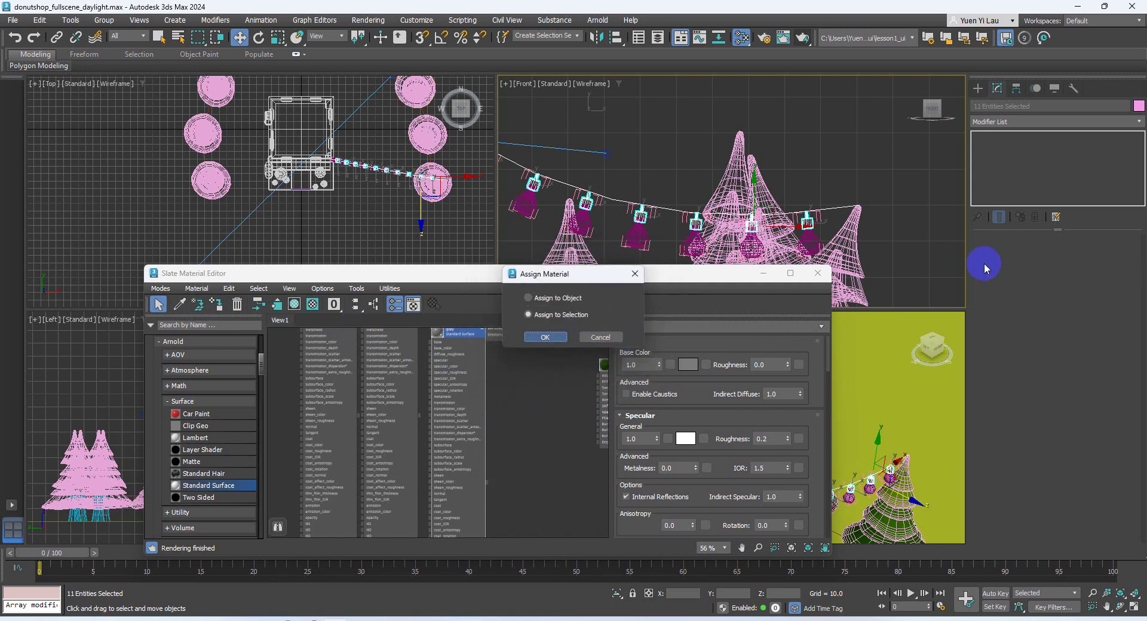
pyautogui.click(817, 273)
# Select the string line that carries the bulbs and enable it in both the renderer and the viewport.
pyautogui.click(842, 208)
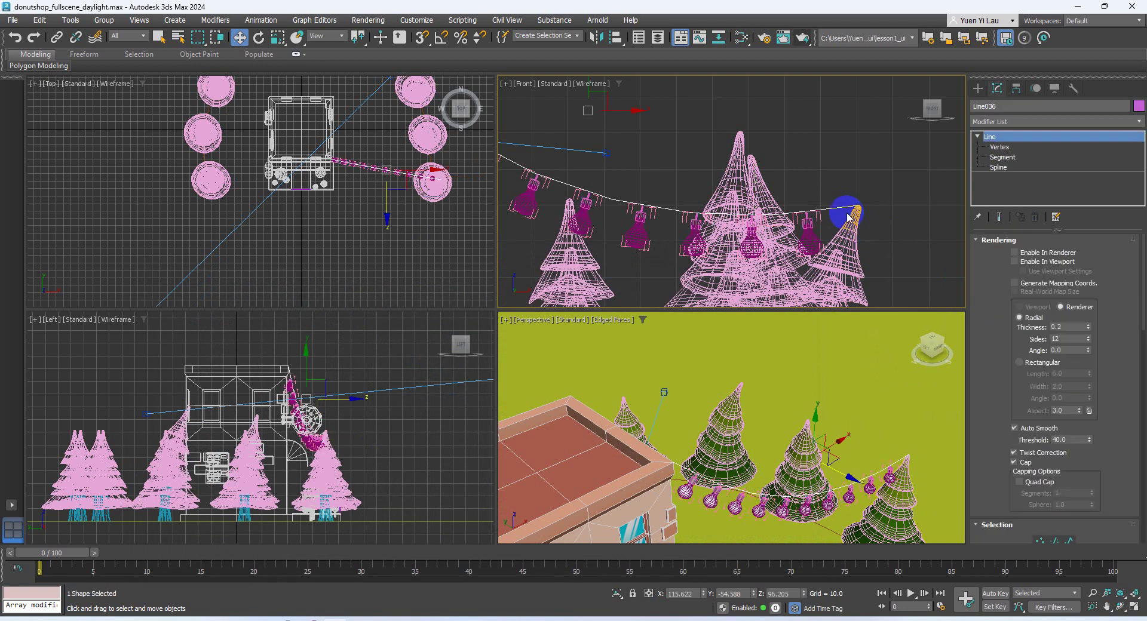
pyautogui.click(1030, 252)
pyautogui.click(1031, 263)
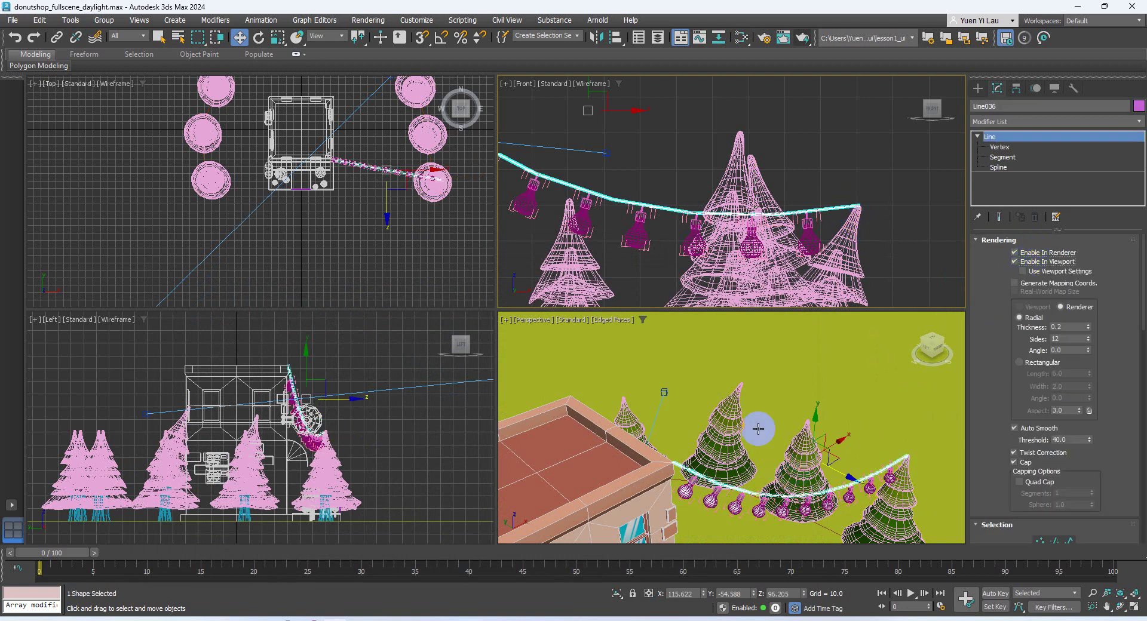
pyautogui.click(768, 489)
pyautogui.keyDown('alt'); pyautogui.moveTo(768, 488); pyautogui.dragTo(765, 457, button='middle'); pyautogui.keyUp('alt')
# Create an Arnold light in front of the shop and move it high above the scene, to about X 89, Y -139, Z 416.
pyautogui.click(978, 87)
pyautogui.click(1008, 107)
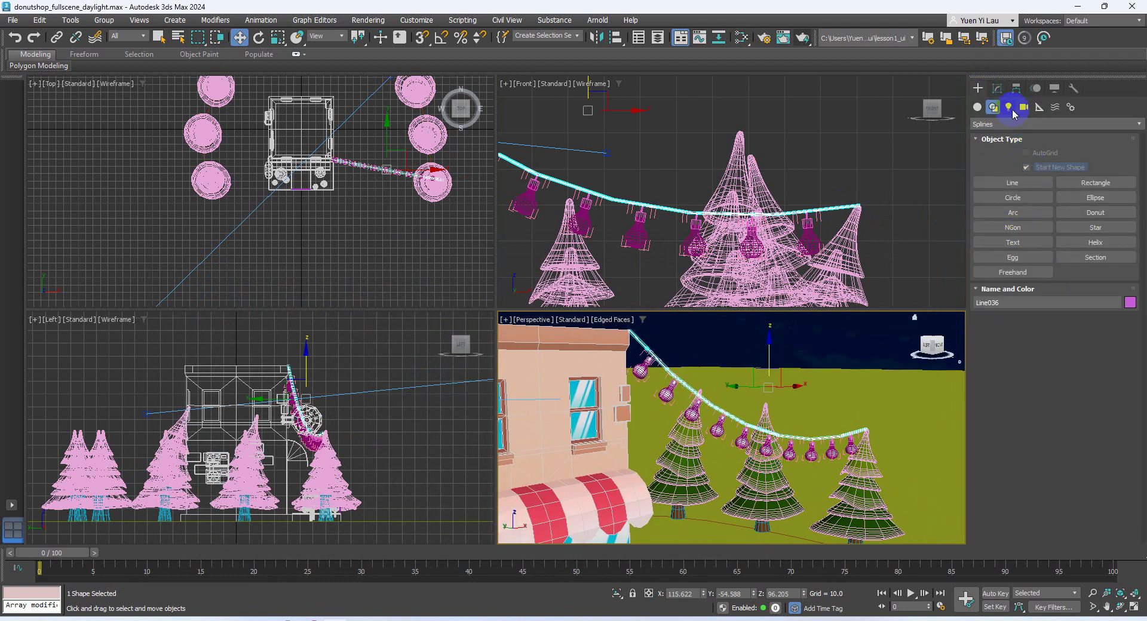
pyautogui.click(1036, 169)
pyautogui.click(300, 231)
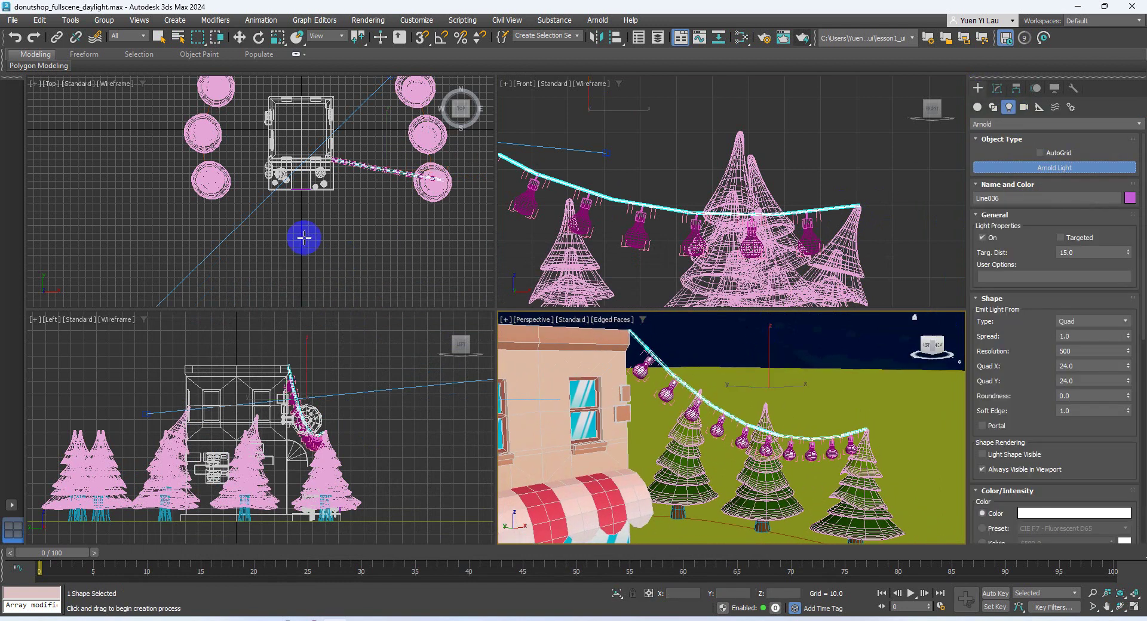
pyautogui.click(258, 38)
pyautogui.click(238, 39)
pyautogui.scroll(-10, 741, 234)
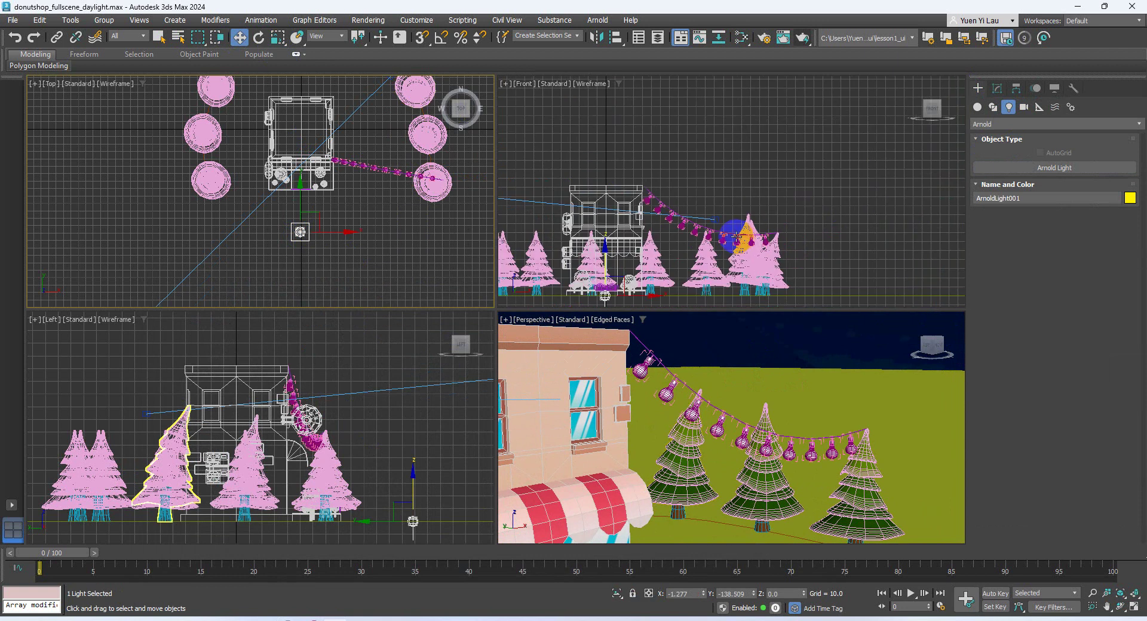
pyautogui.rightClick(665, 224)
pyautogui.moveTo(707, 237); pyautogui.dragTo(735, 107)
pyautogui.click(731, 403)
# Test-render the perspective view to check the new light, then stop the render.
pyautogui.click(801, 37)
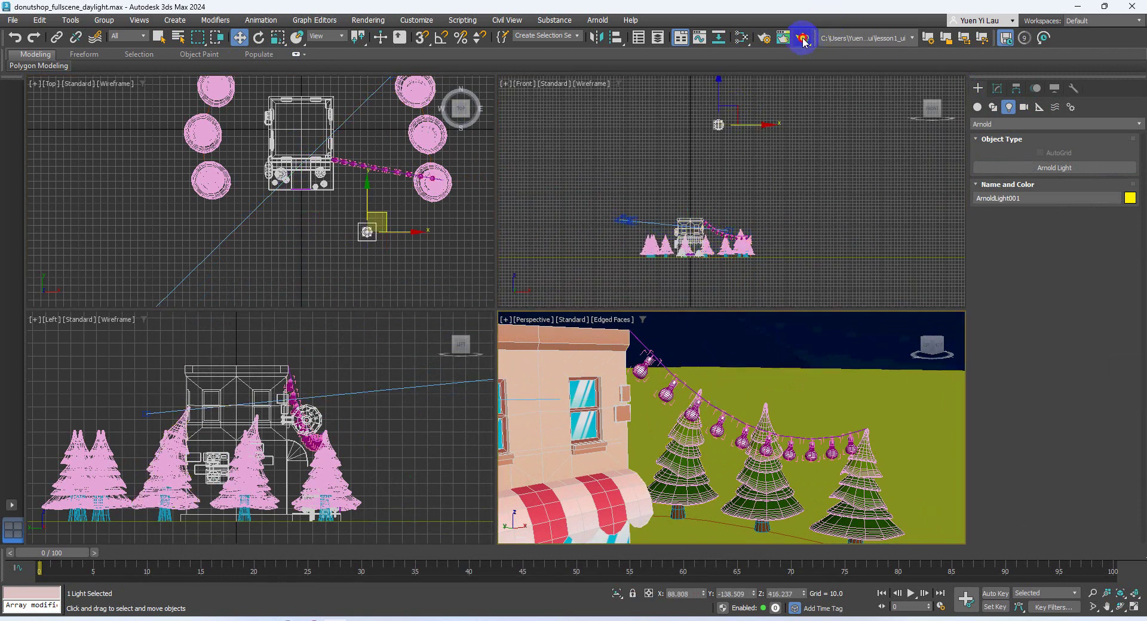
pyautogui.click(409, 411)
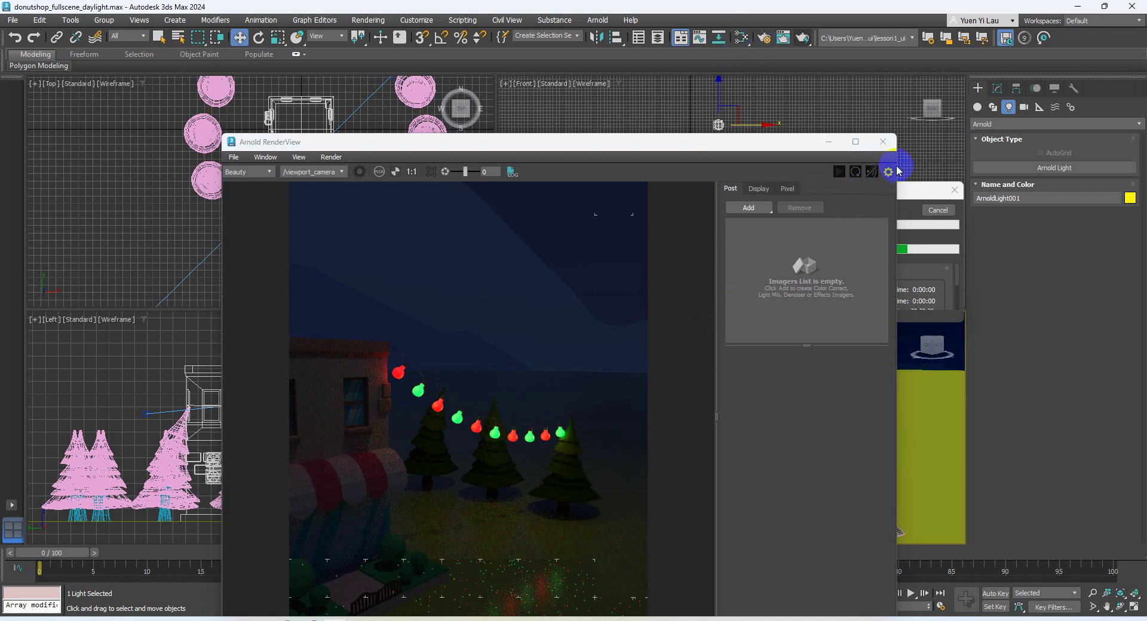
pyautogui.click(938, 211)
# Add an Arnold Standard Surface material with the ground's olive green (86911D) sampled as base colour, and assign it to the ground.
pyautogui.click(765, 37)
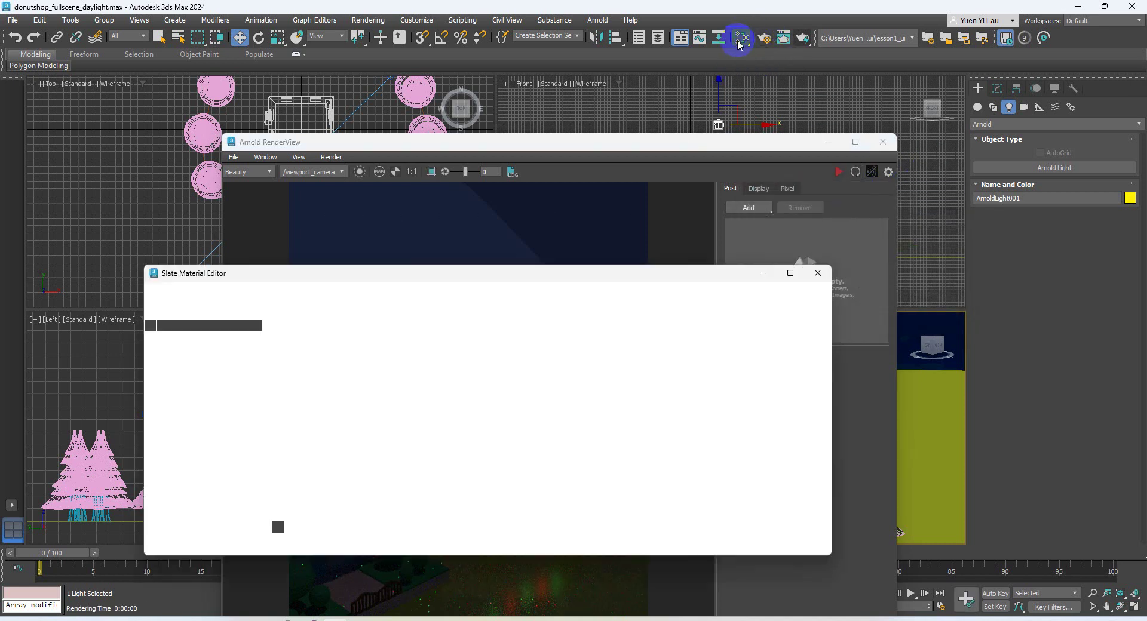
pyautogui.moveTo(482, 457); pyautogui.dragTo(523, 436)
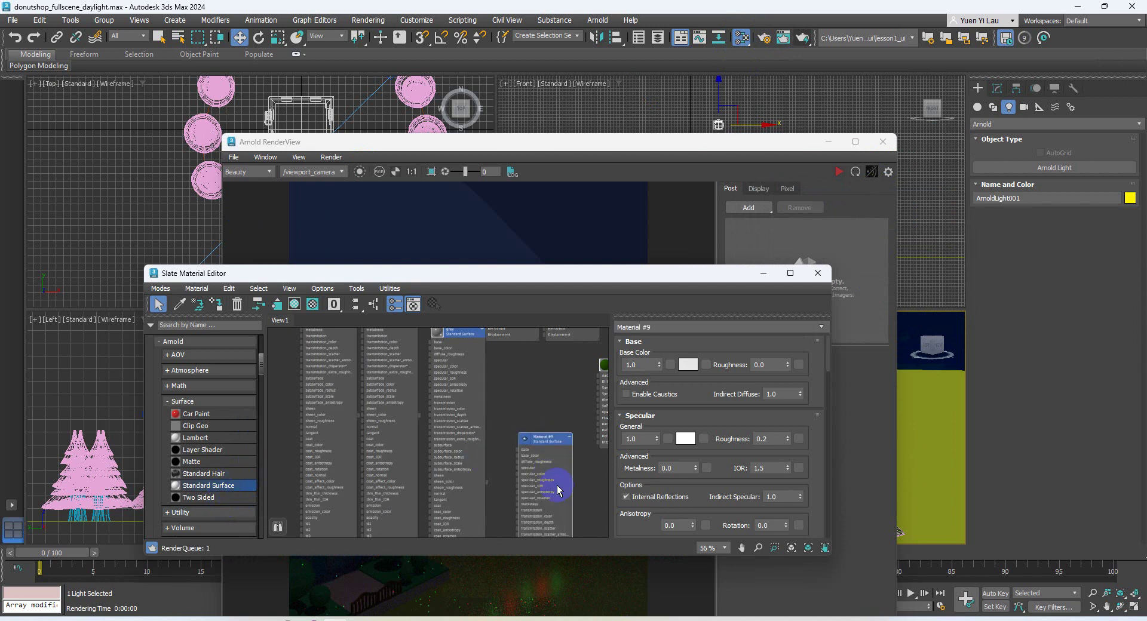
pyautogui.click(687, 365)
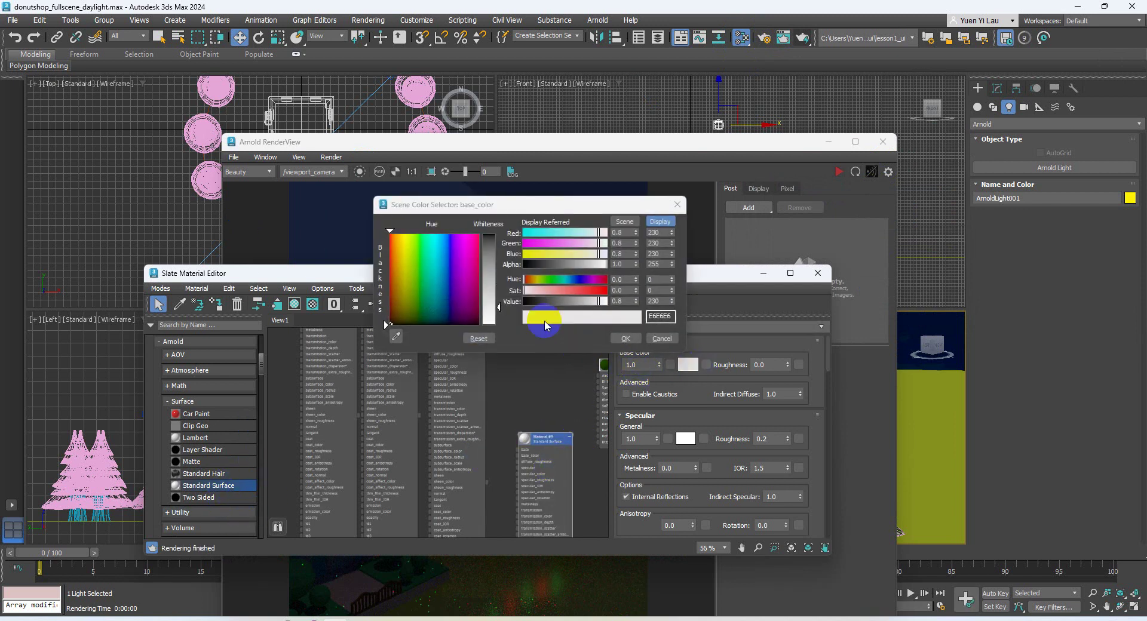
pyautogui.click(395, 337)
pyautogui.click(927, 461)
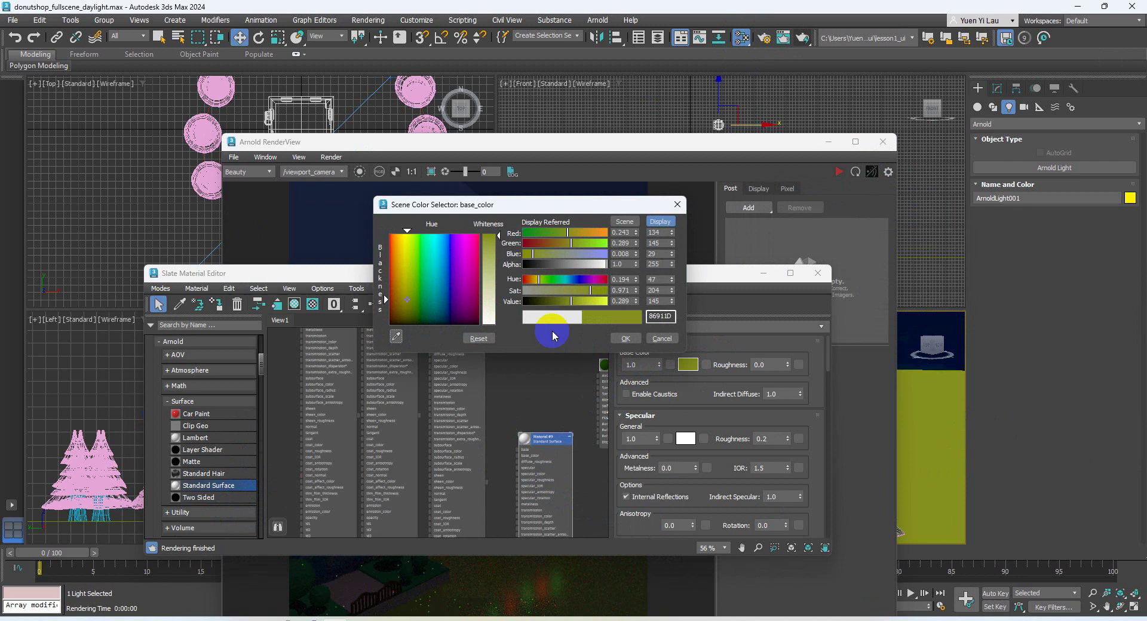
pyautogui.click(626, 338)
pyautogui.moveTo(568, 474); pyautogui.dragTo(545, 339, button='middle')
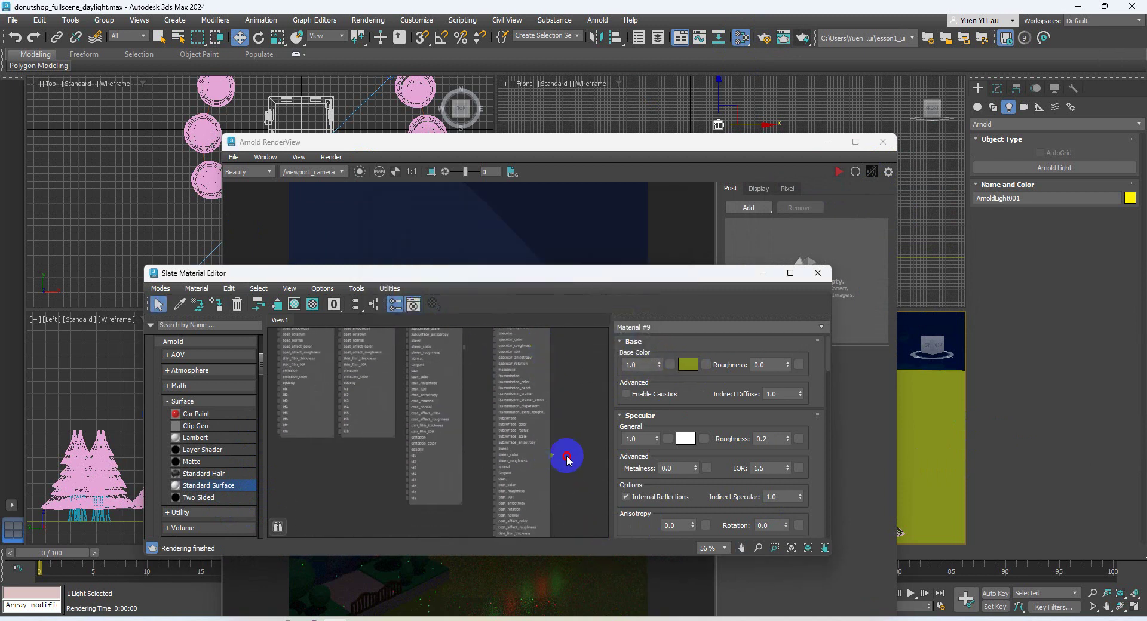
# Render the perspective view to check the ground material, then close the material editor.
pyautogui.click(801, 38)
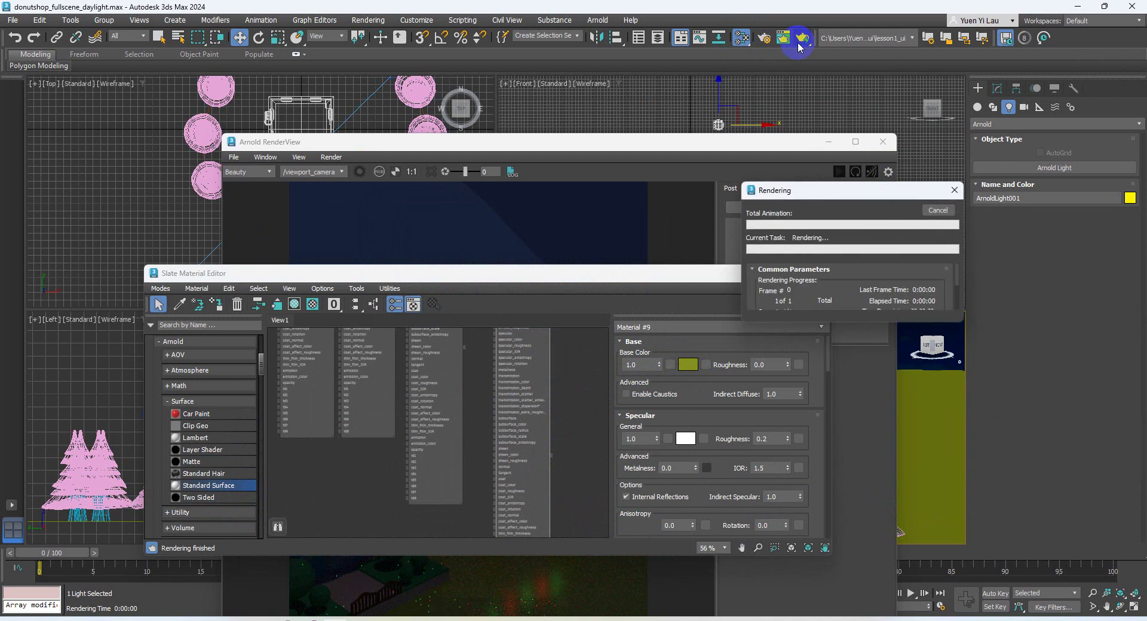
pyautogui.click(695, 278)
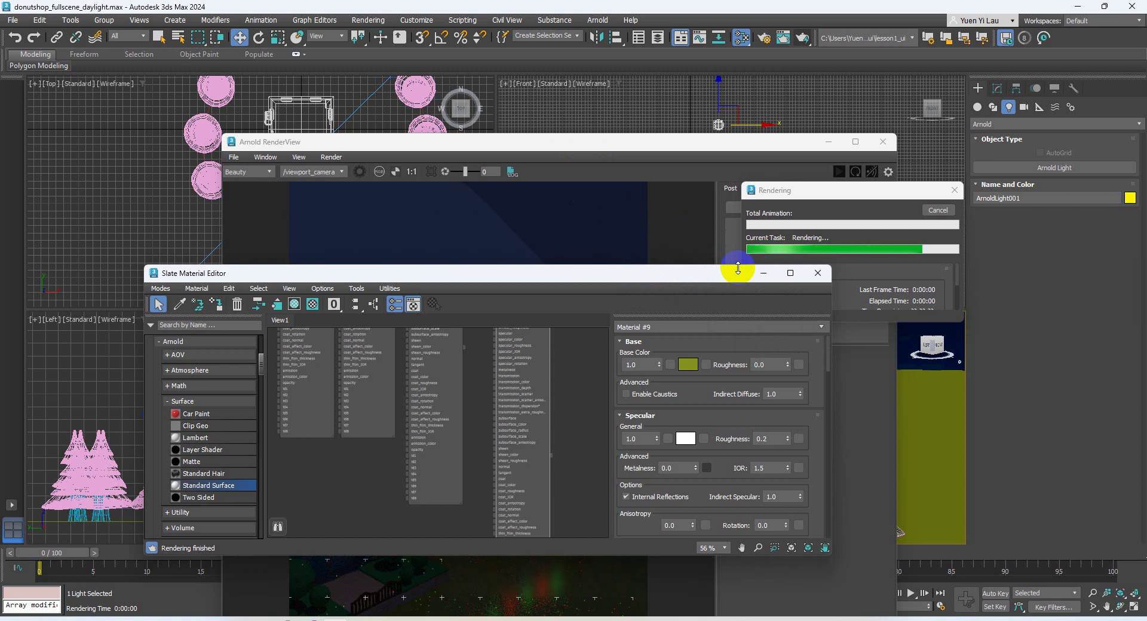
pyautogui.click(816, 274)
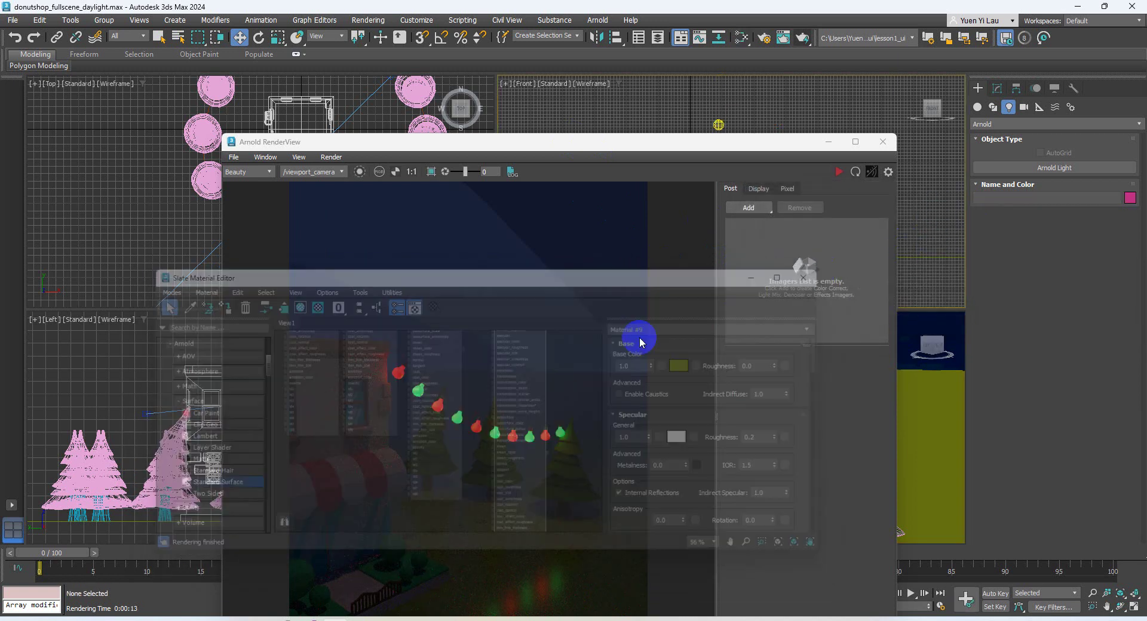
# Set the specular weight of the ground's Material #9 to 0.0 and test-render it, then stop the render and close the material editor.
pyautogui.click(741, 37)
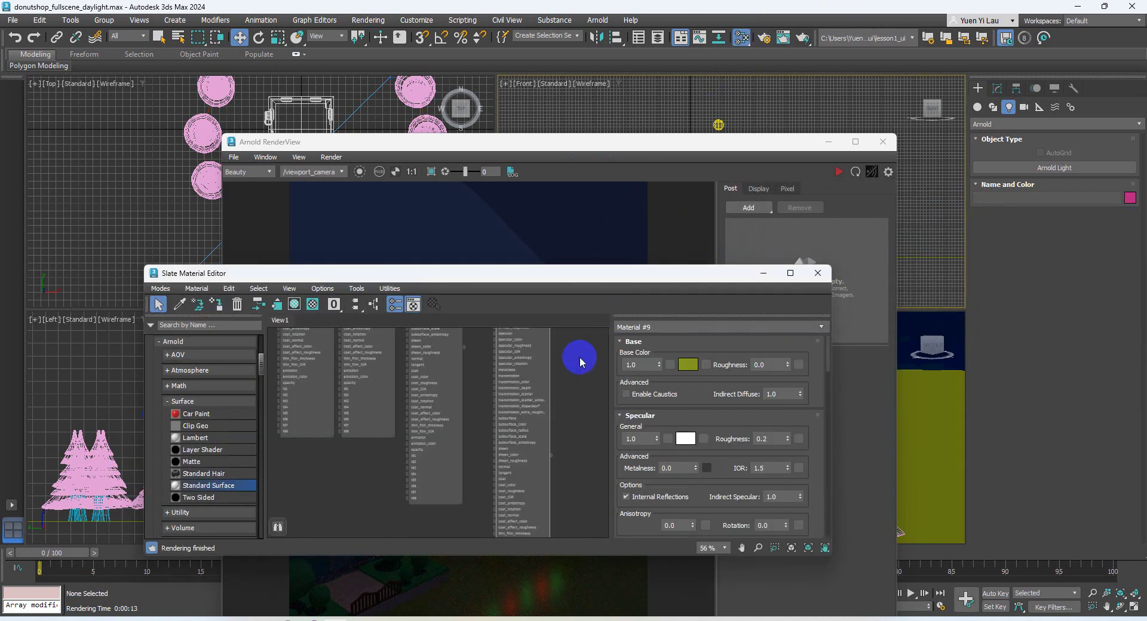
pyautogui.moveTo(494, 416); pyautogui.dragTo(494, 441, button='middle')
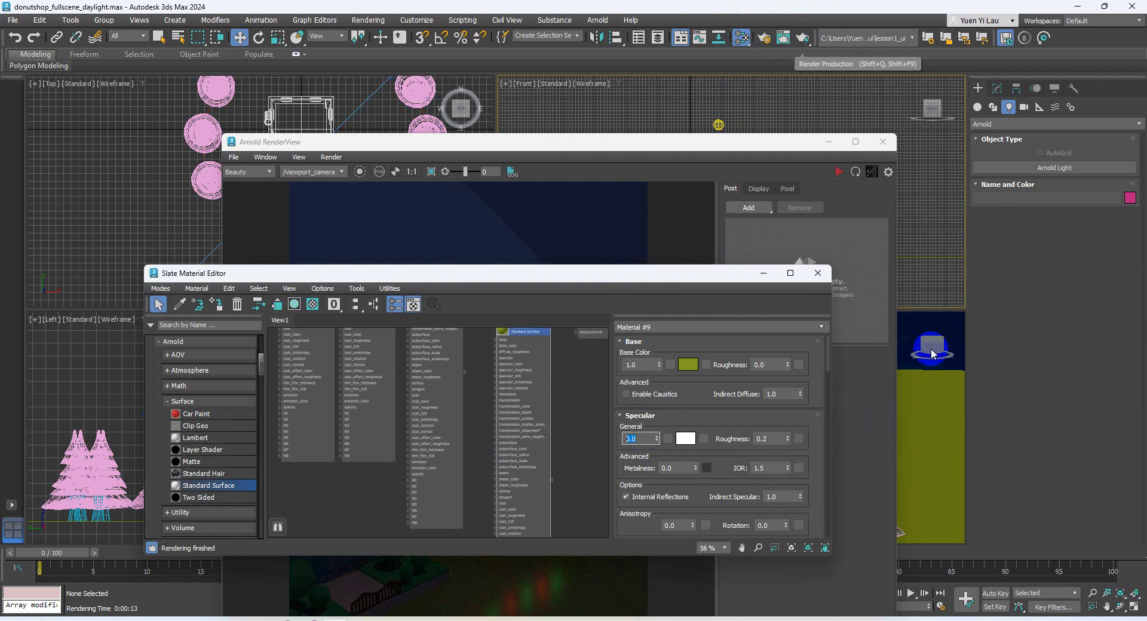
pyautogui.click(804, 39)
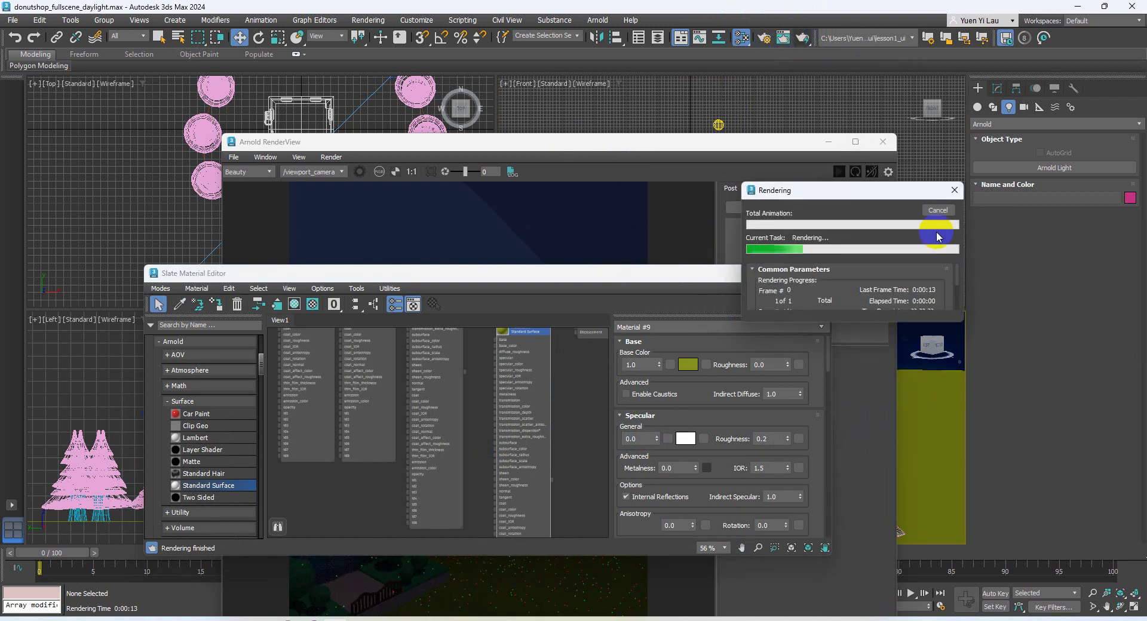
pyautogui.click(937, 212)
pyautogui.click(817, 273)
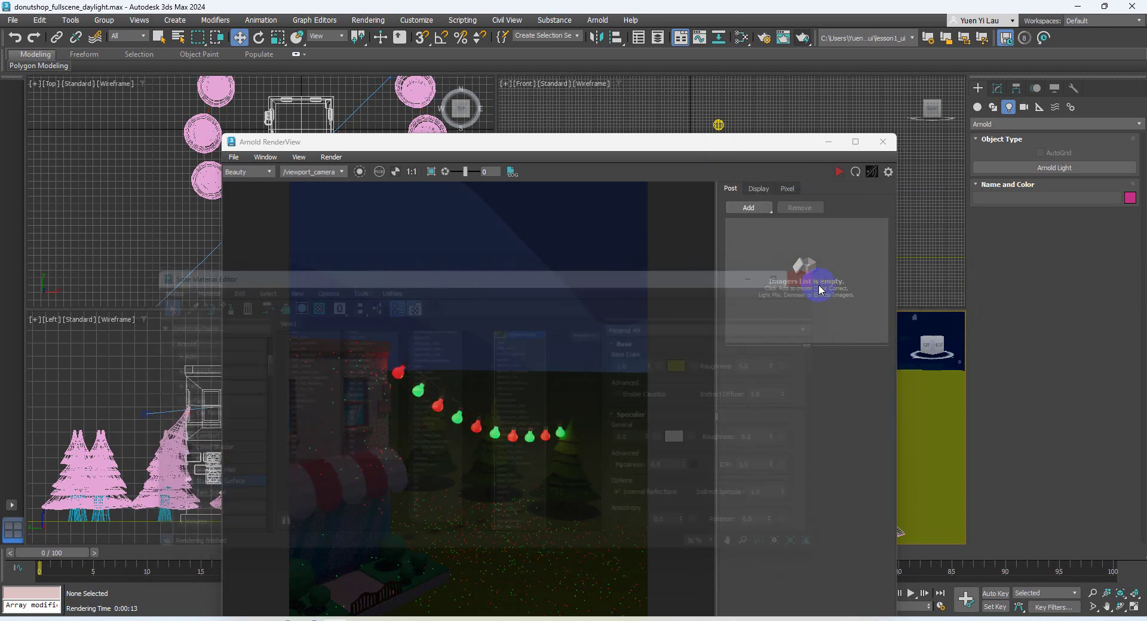
# Add a Lens Effects imager to the Arnold render, set its bloom strength to 1.0, and run the render.
pyautogui.click(743, 209)
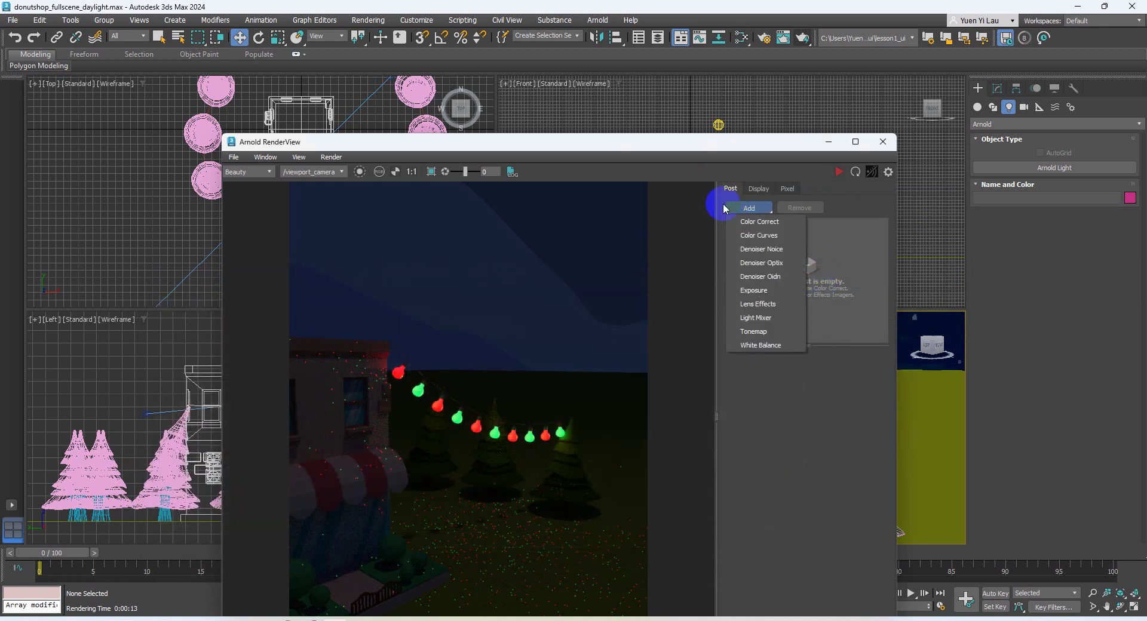
pyautogui.click(541, 137)
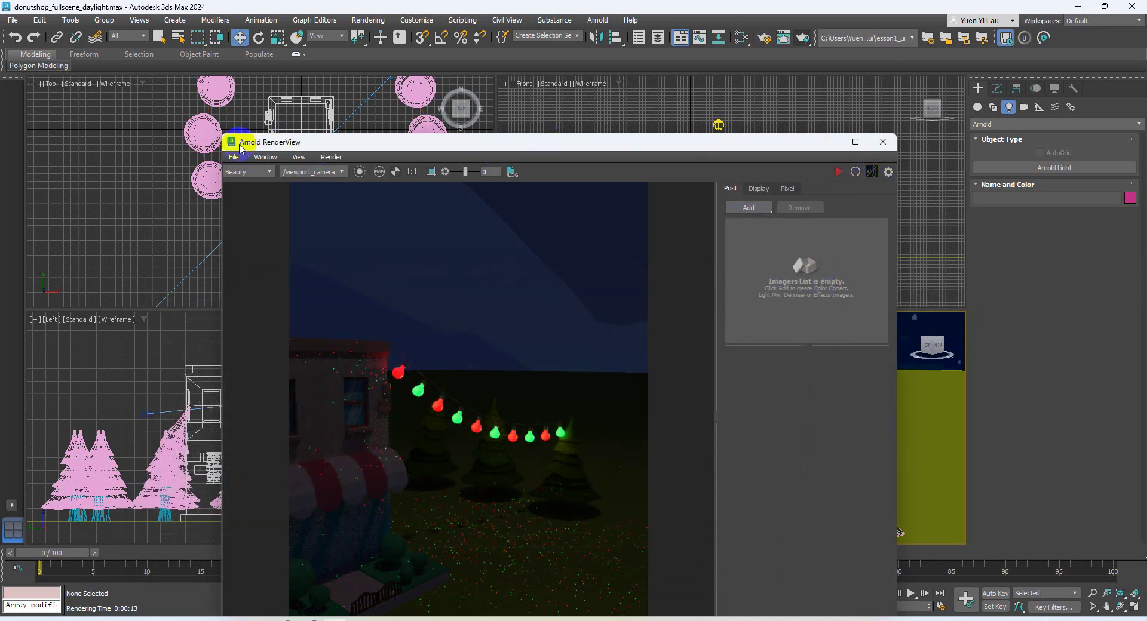
pyautogui.click(887, 172)
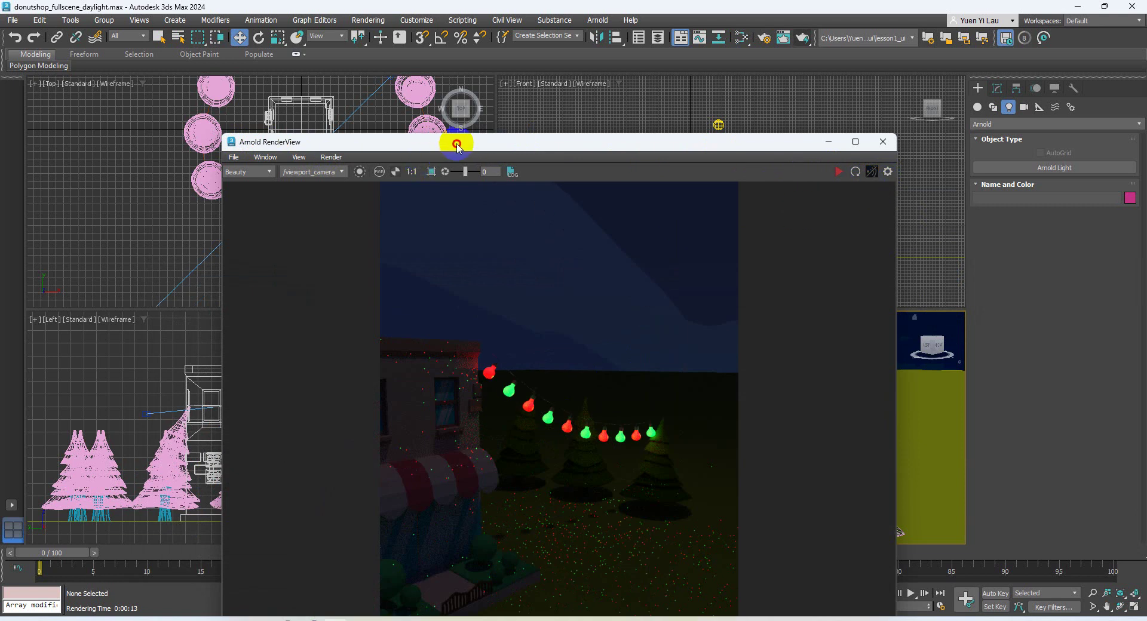
pyautogui.moveTo(457, 146); pyautogui.dragTo(413, 81)
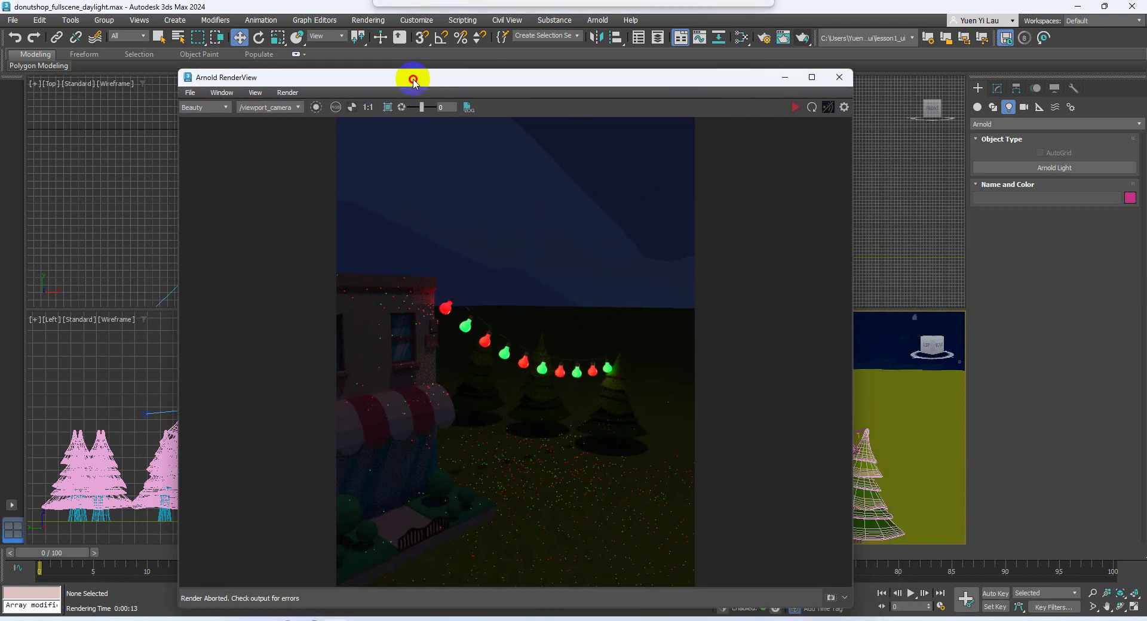
pyautogui.click(844, 108)
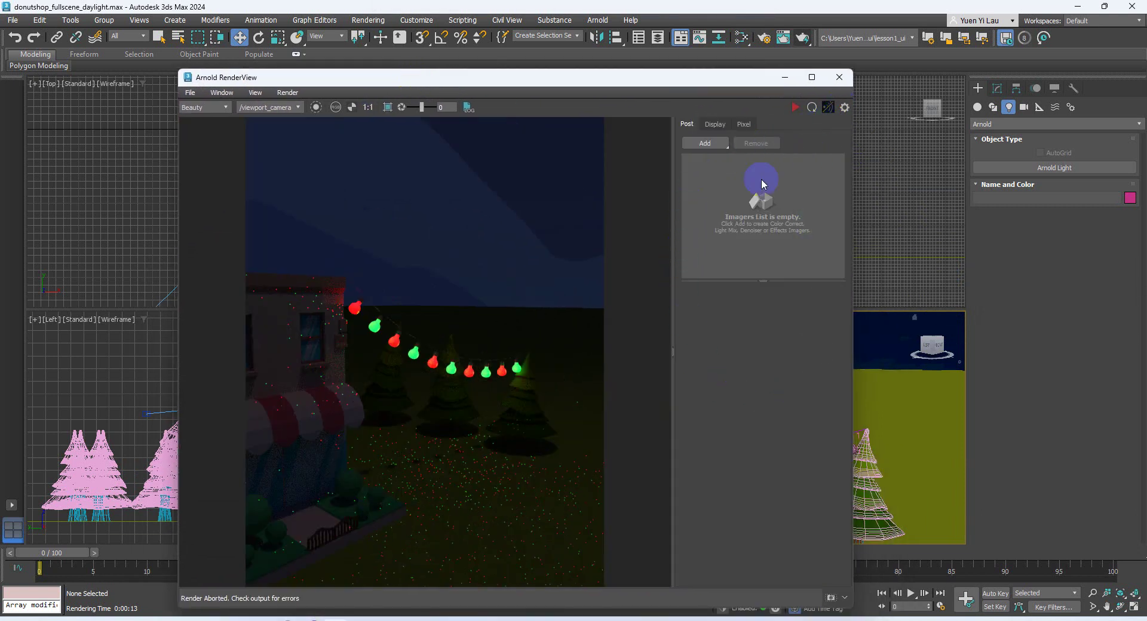
pyautogui.click(721, 150)
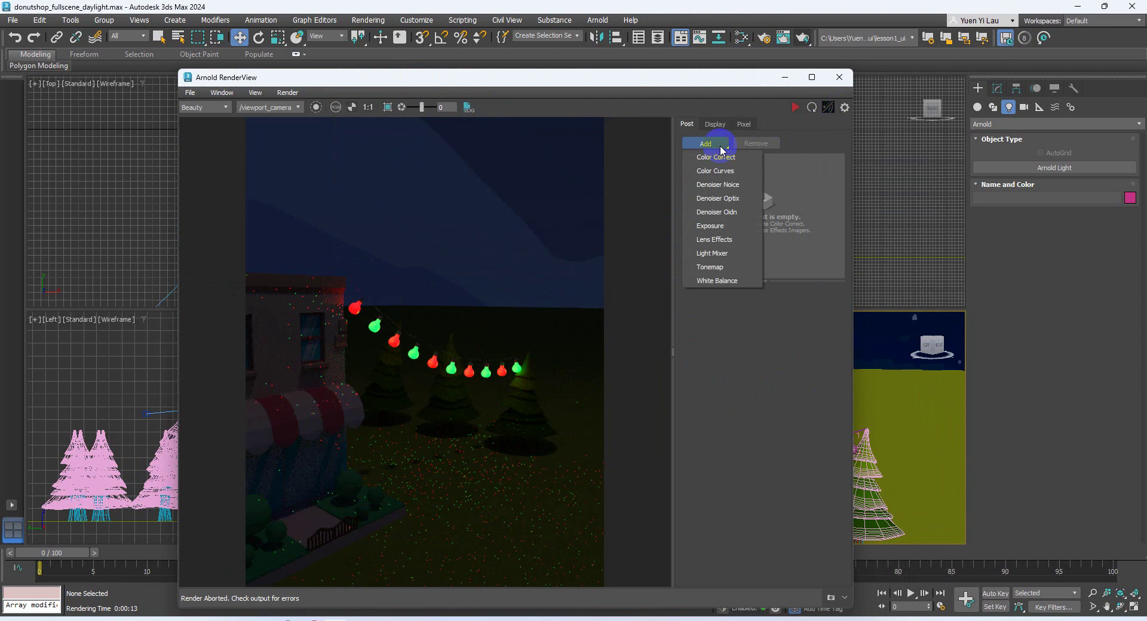
pyautogui.click(730, 244)
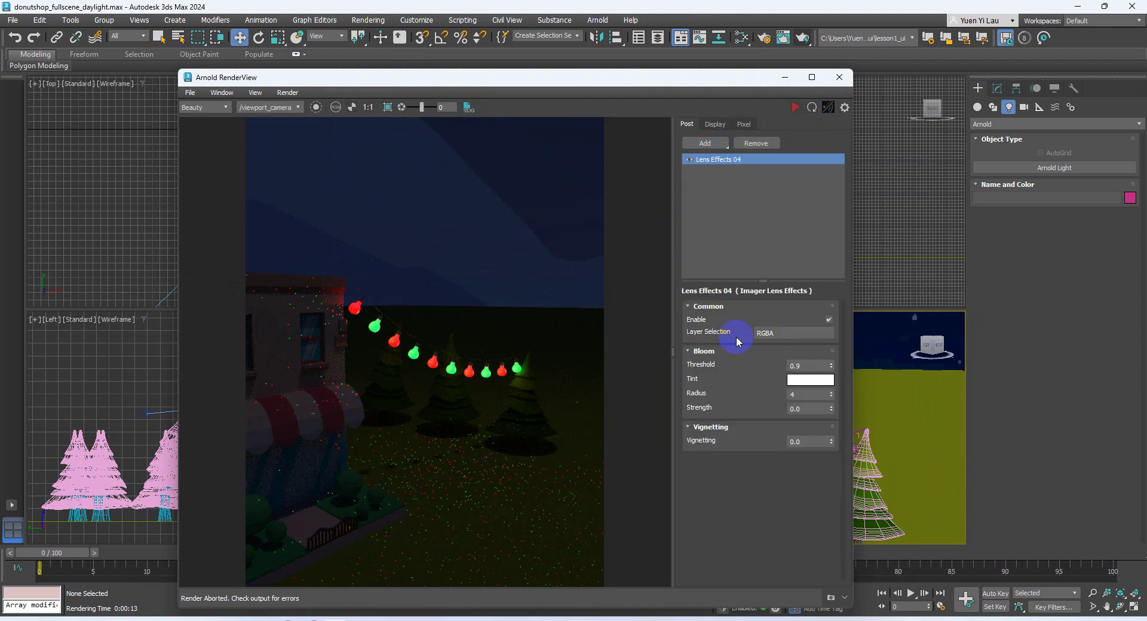
pyautogui.click(795, 108)
pyautogui.click(790, 404)
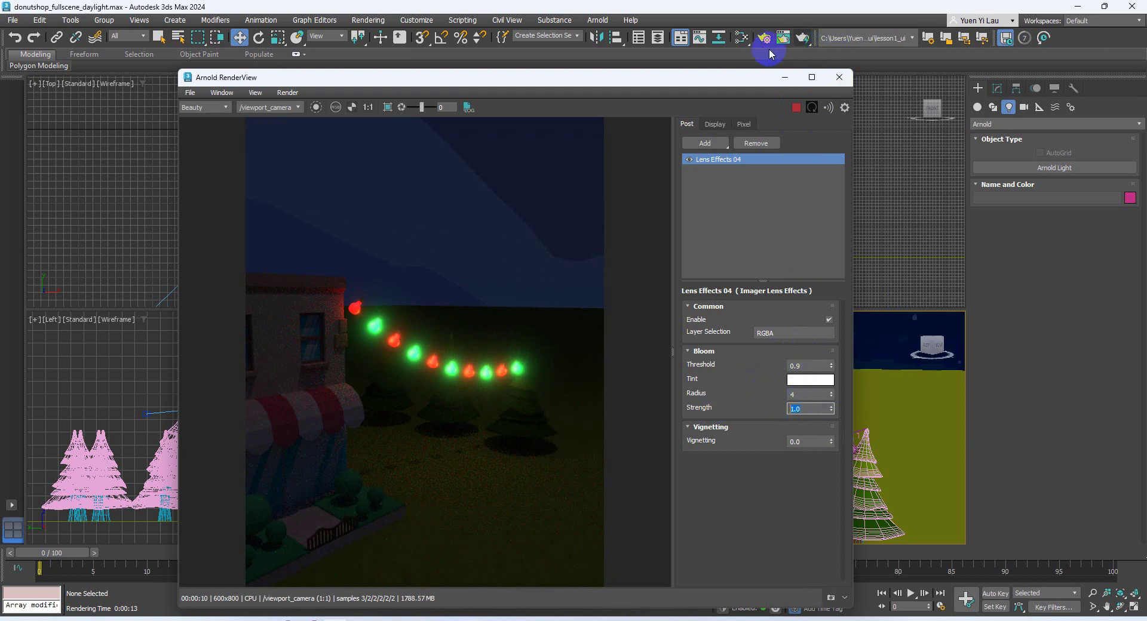
# Set the emission weight of the red Material #6 to 4.0, then minimize the material editor.
pyautogui.click(741, 37)
pyautogui.moveTo(333, 449); pyautogui.dragTo(353, 509, button='middle')
pyautogui.moveTo(393, 408); pyautogui.dragTo(394, 476, button='middle')
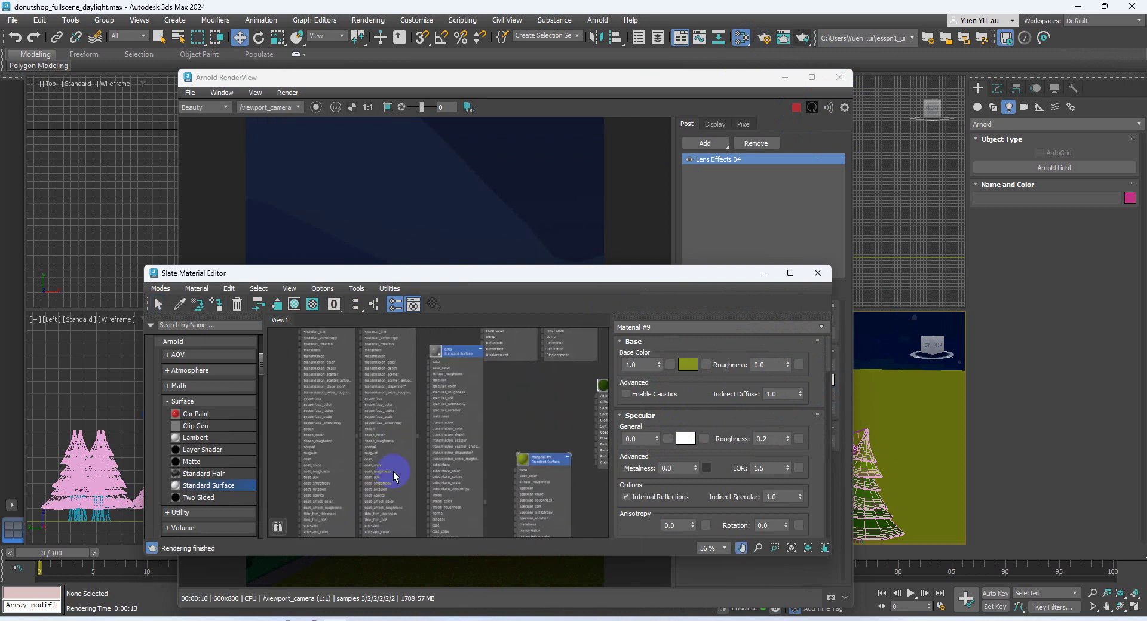
pyautogui.moveTo(384, 377); pyautogui.dragTo(385, 446, button='middle')
pyautogui.doubleClick(388, 362)
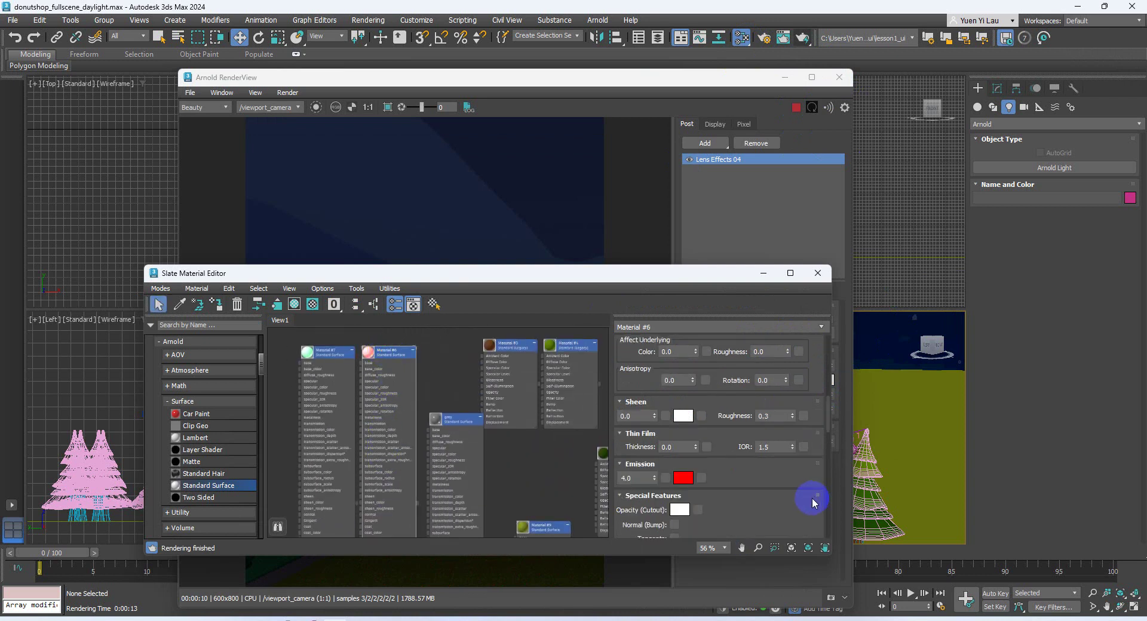
pyautogui.click(762, 272)
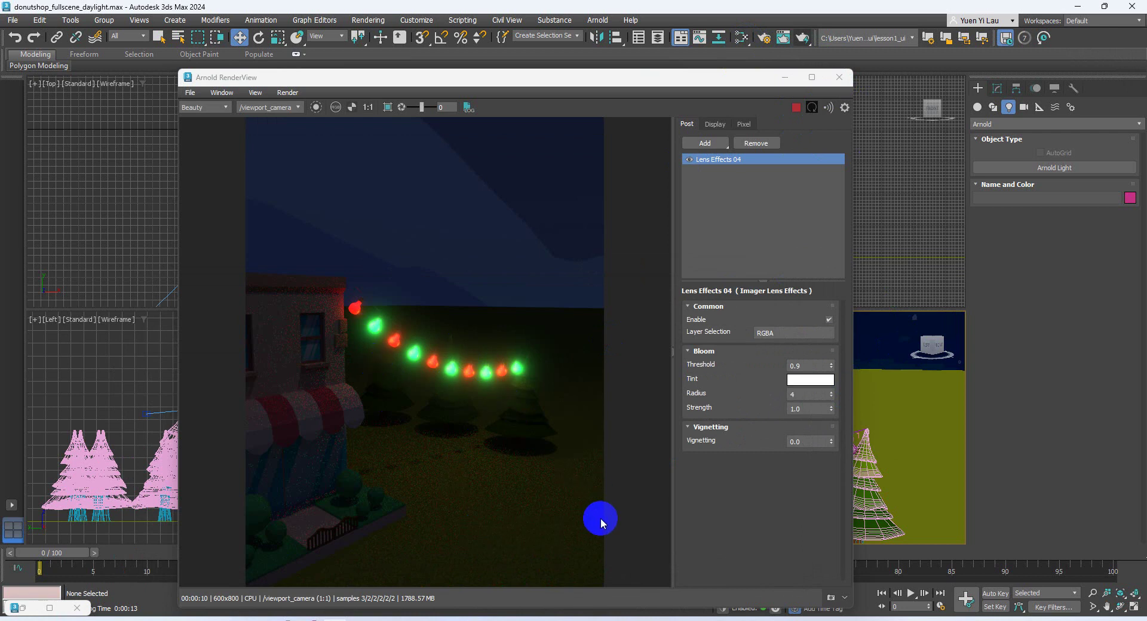
# Open the dialog for saving the rendered night scene as an image.
pyautogui.click(190, 93)
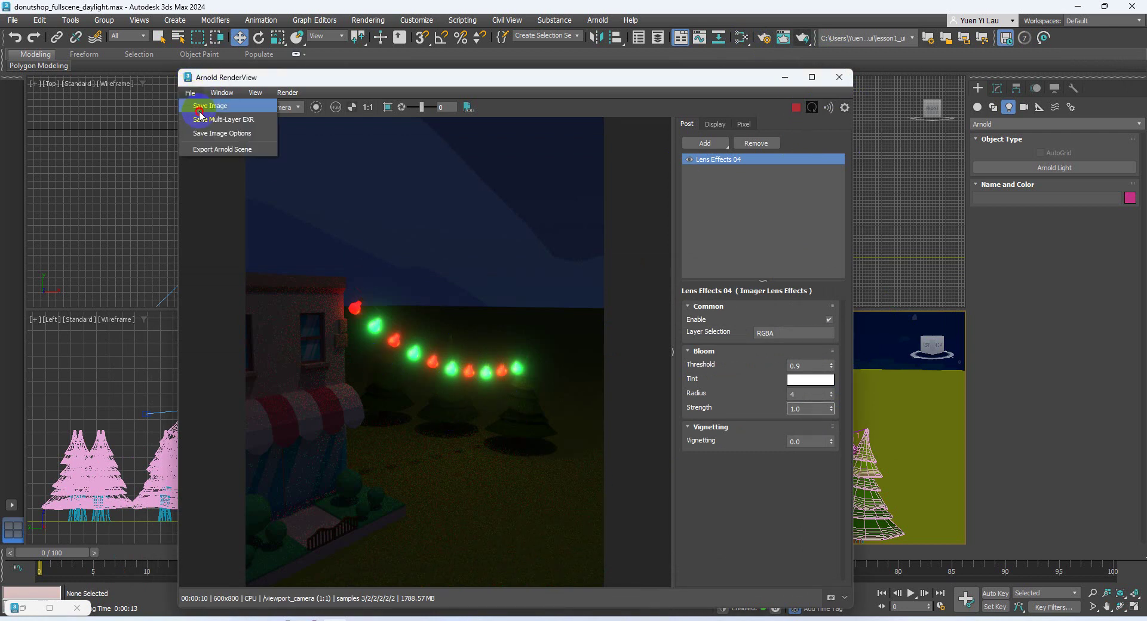
pyautogui.click(203, 106)
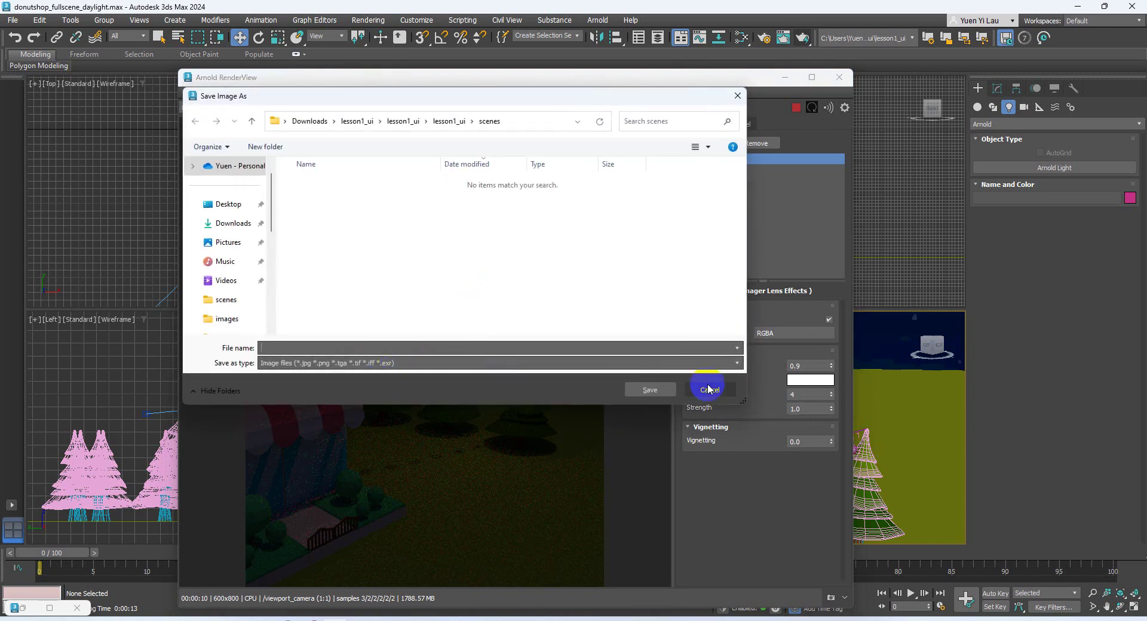